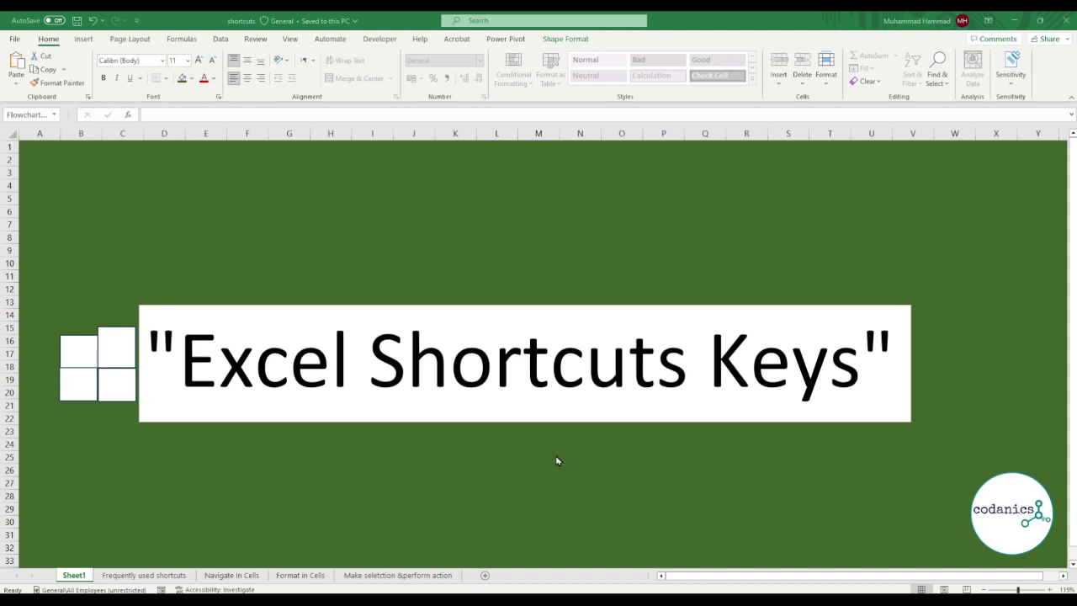
# Switch to the Frequently used shortcuts sheet, zoom in, and briefly show the taskbar recent-workbooks list
pyautogui.click(154, 577)
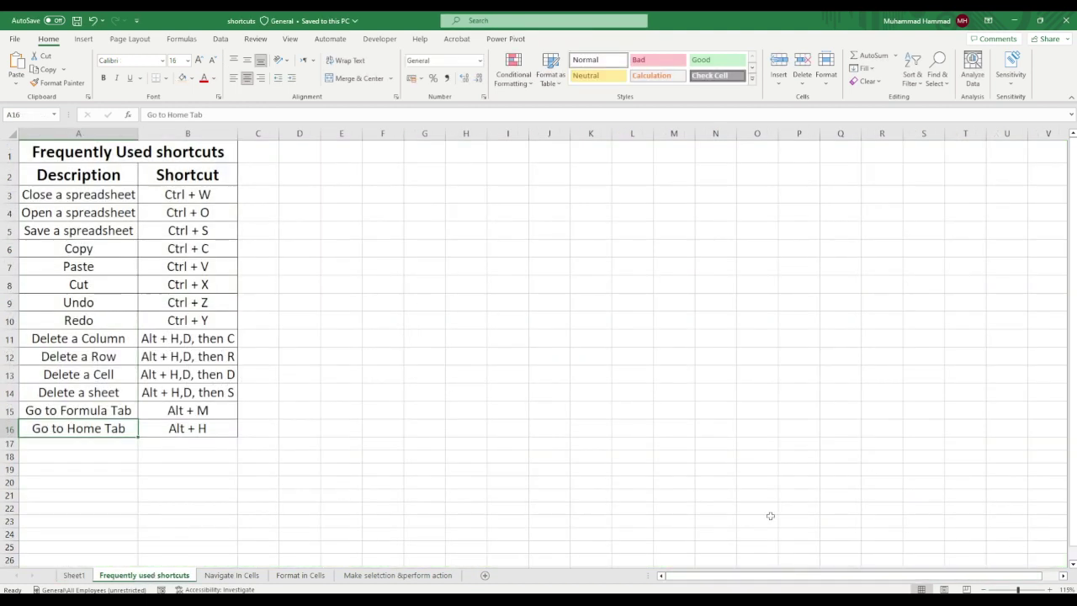
pyautogui.keyDown('ctrl'); pyautogui.scroll(1, 577, 437); pyautogui.keyUp('ctrl')
pyautogui.keyDown('ctrl'); pyautogui.scroll(1, 577, 445); pyautogui.keyUp('ctrl')
pyautogui.scroll(1, 577, 445)
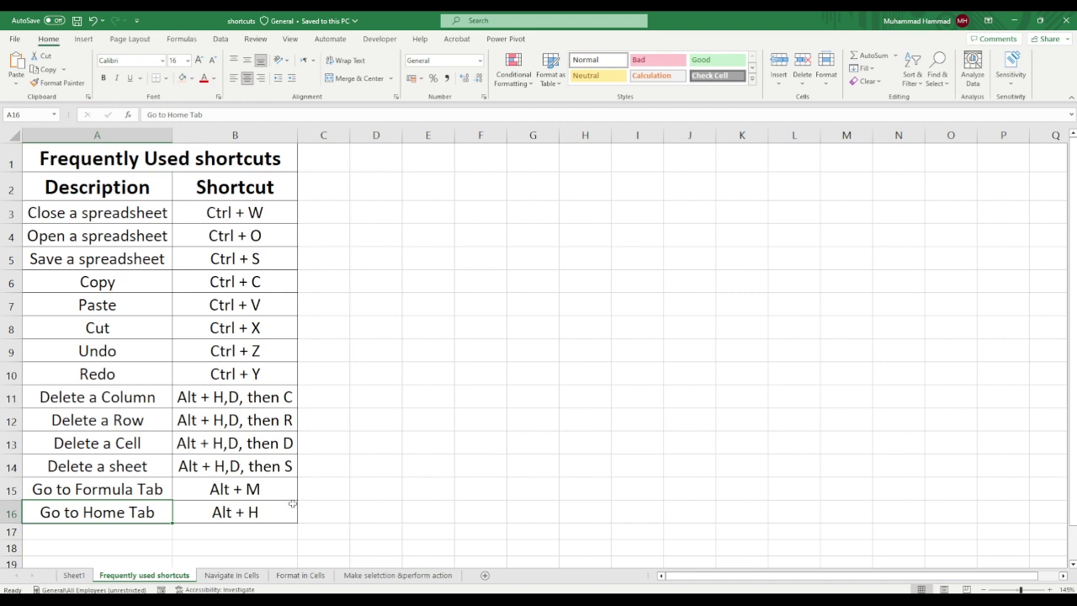
pyautogui.rightClick(341, 600)
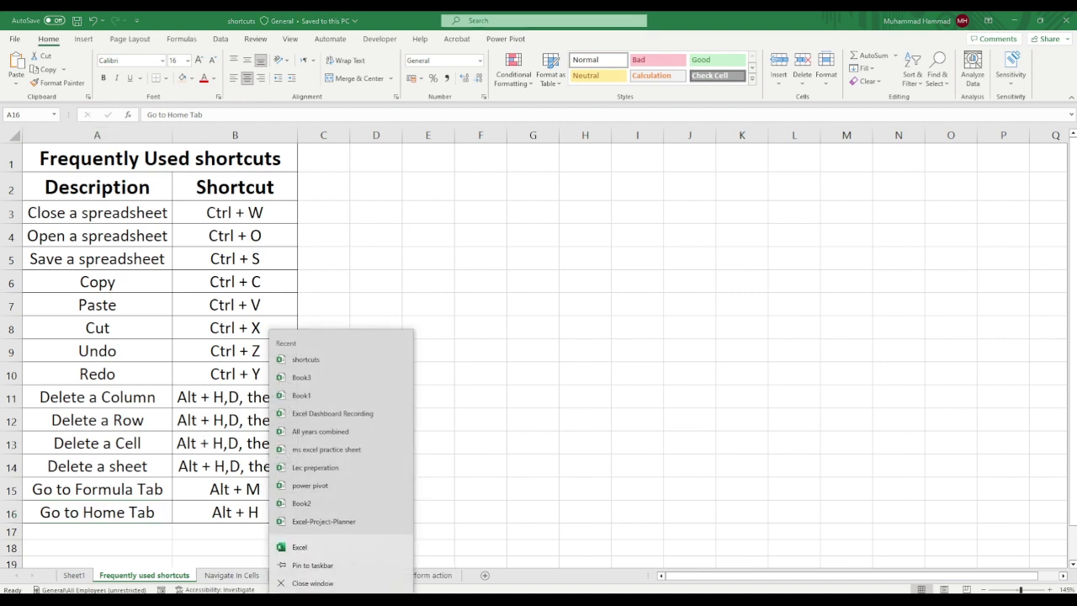
pyautogui.click(322, 550)
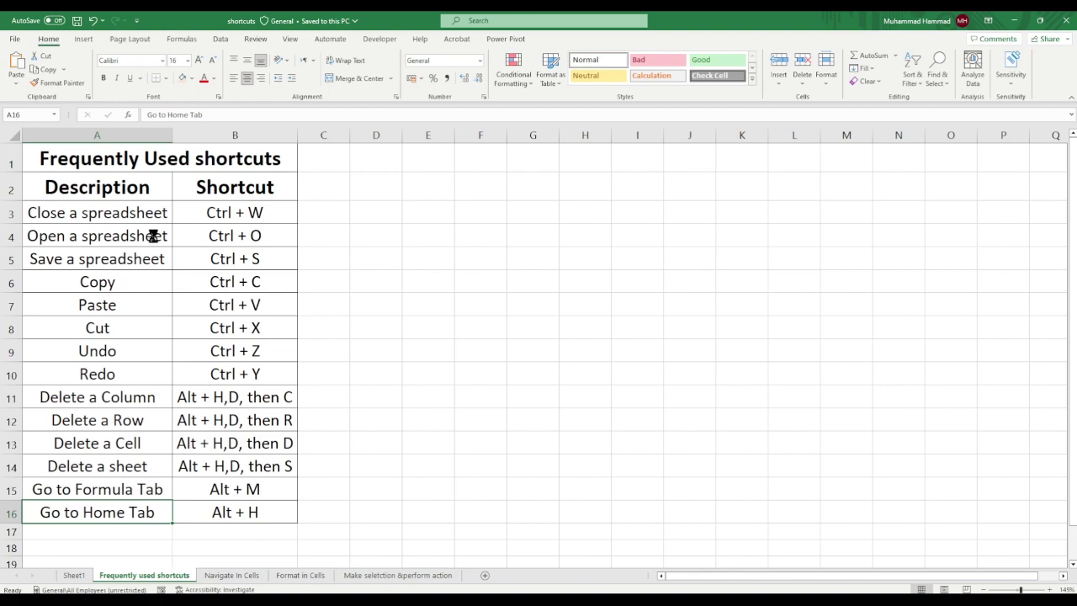
pyautogui.hotkey('ctrl', 'o')
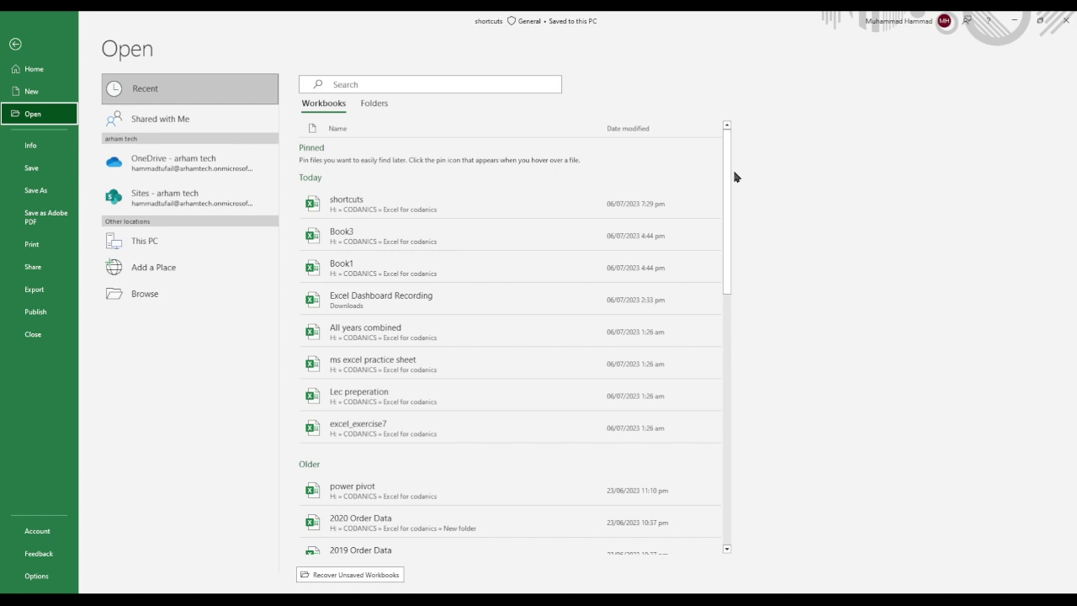
pyautogui.click(19, 47)
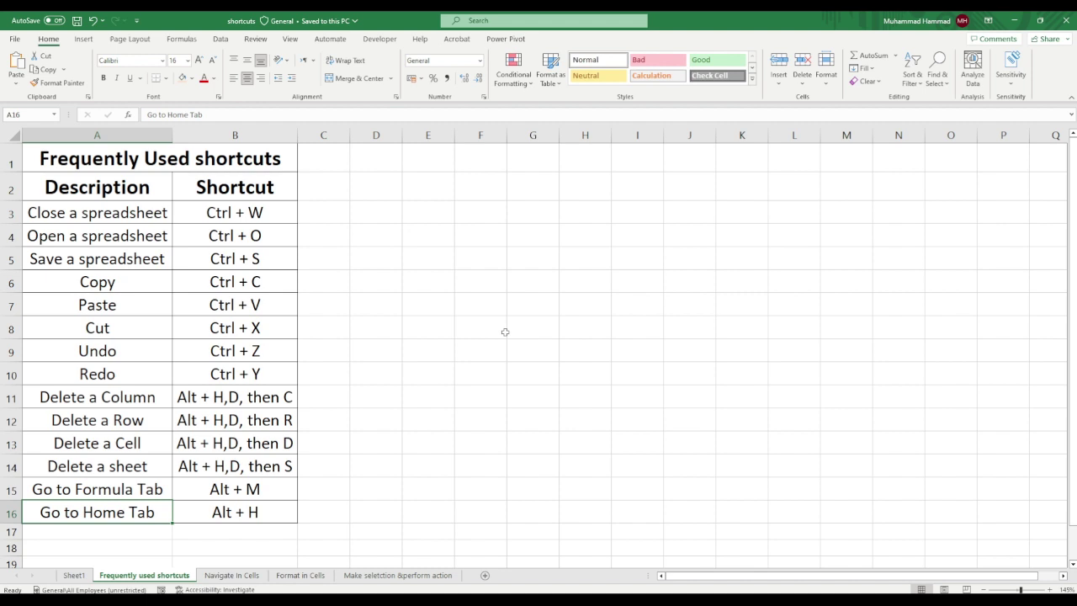
# Enter 'codanics' in cell D6, then copy D6 with Ctrl+C
pyautogui.write('codanics')
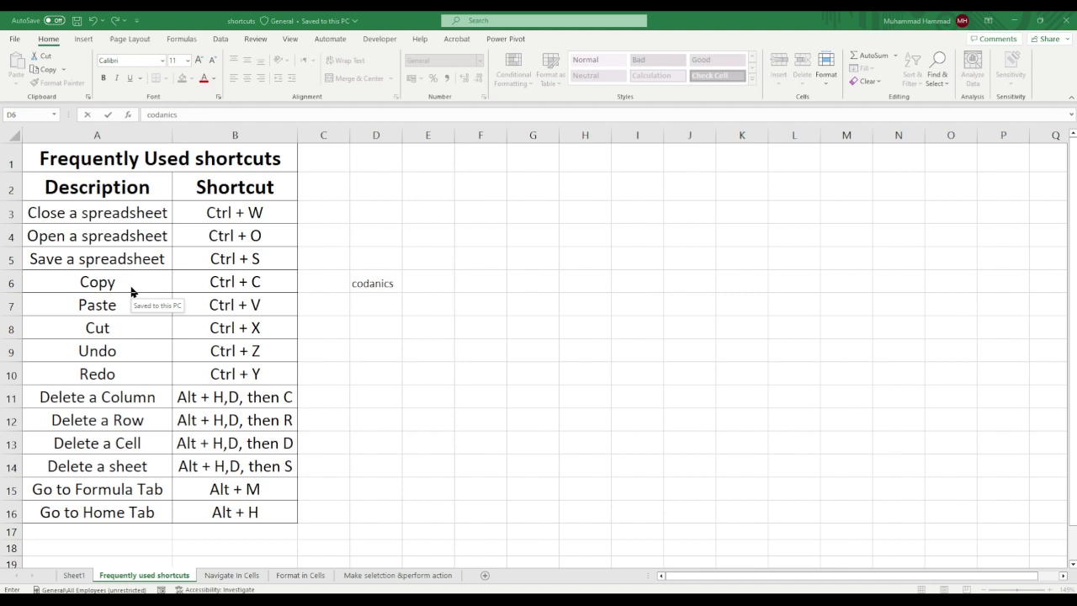
pyautogui.click(383, 284)
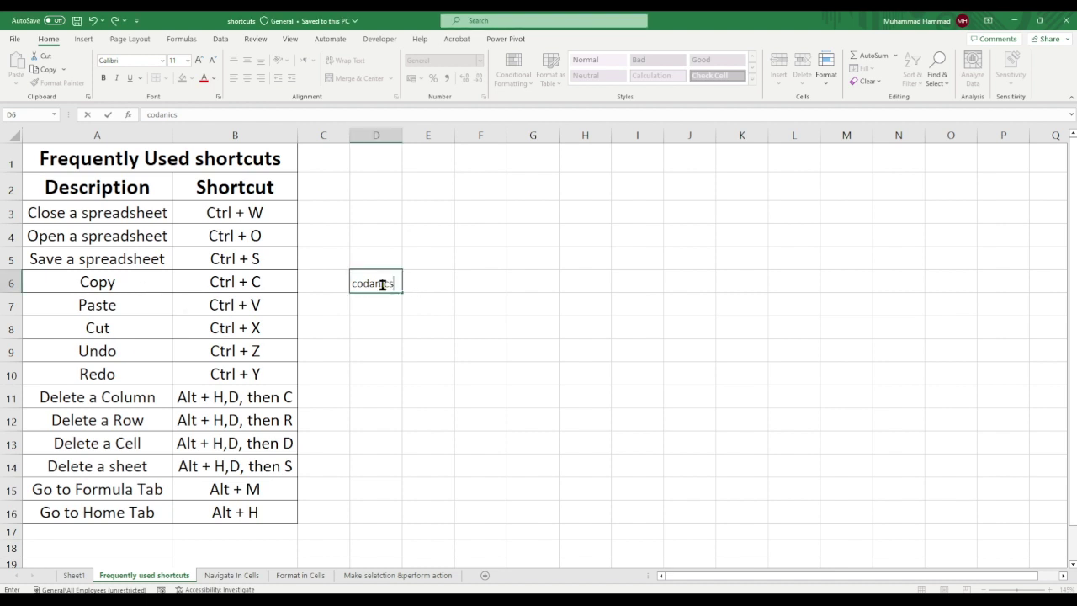
pyautogui.click(458, 310)
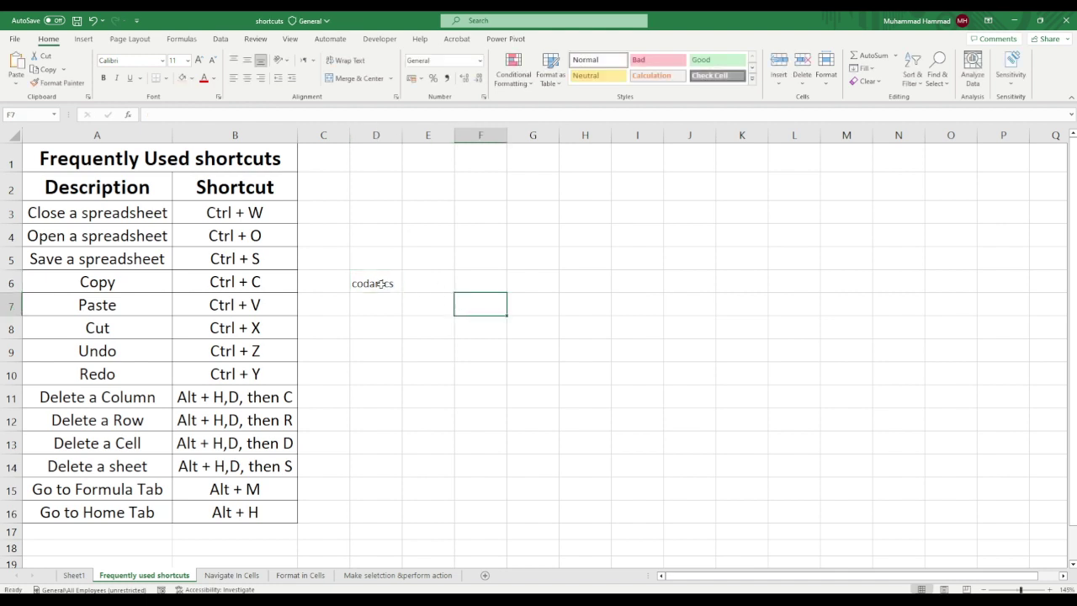
pyautogui.click(383, 286)
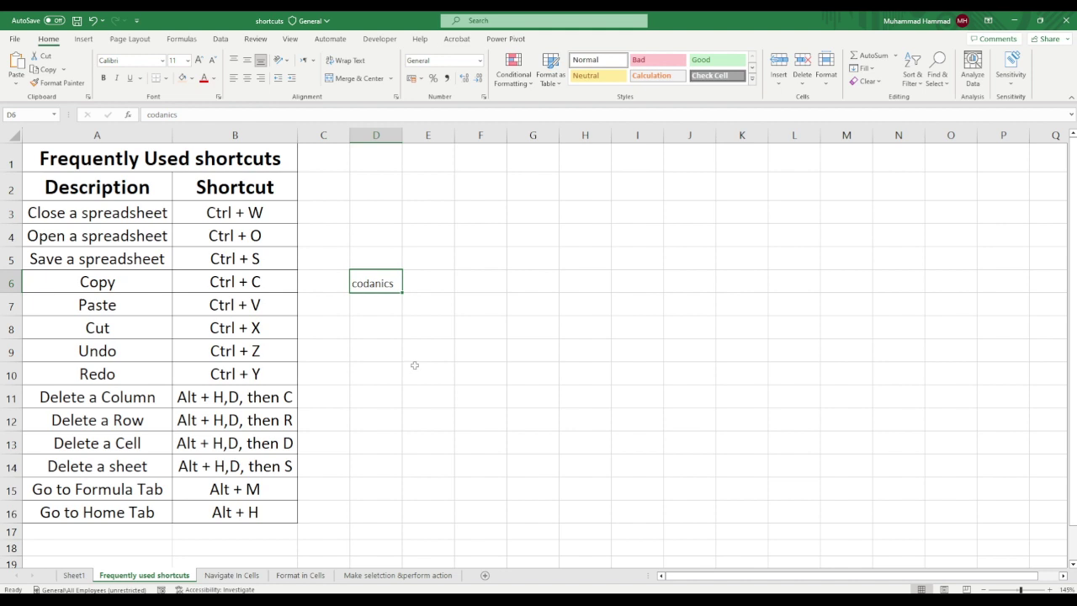
pyautogui.hotkey('ctrl', 'c')
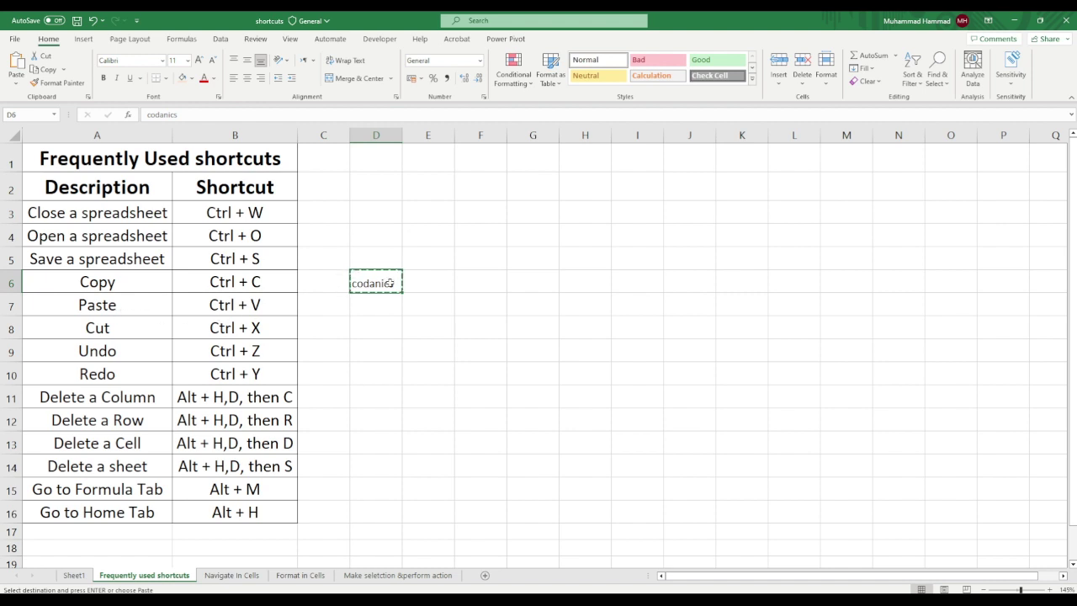
# Paste codanics into F6, clear the pending copy, and save the workbook with Ctrl+S
pyautogui.click(495, 283)
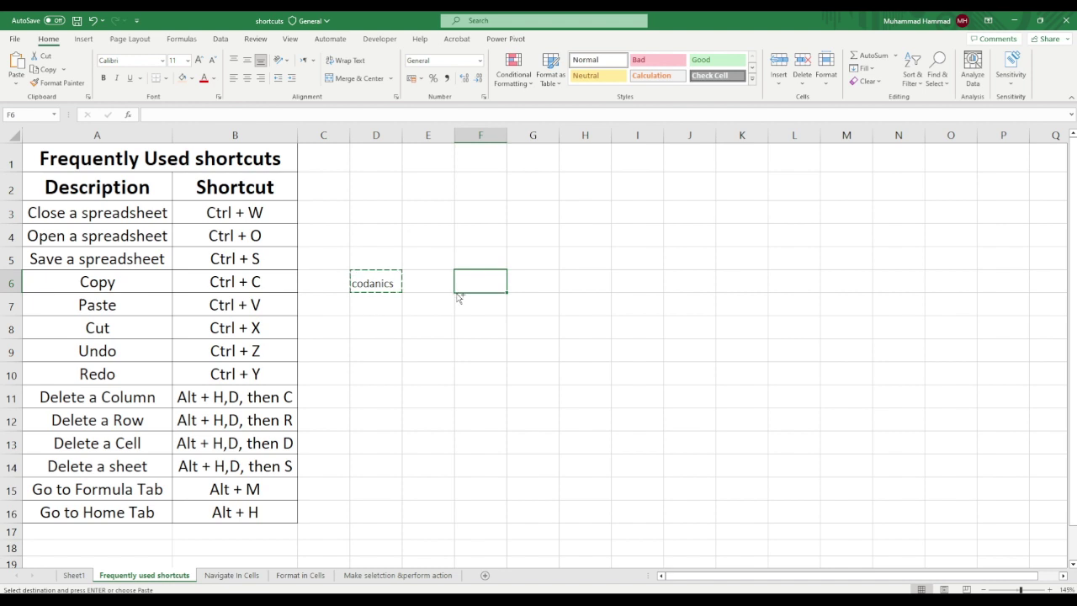
pyautogui.hotkey('ctrl', 'v')
pyautogui.press('ctrl')
pyautogui.press('ctrl')
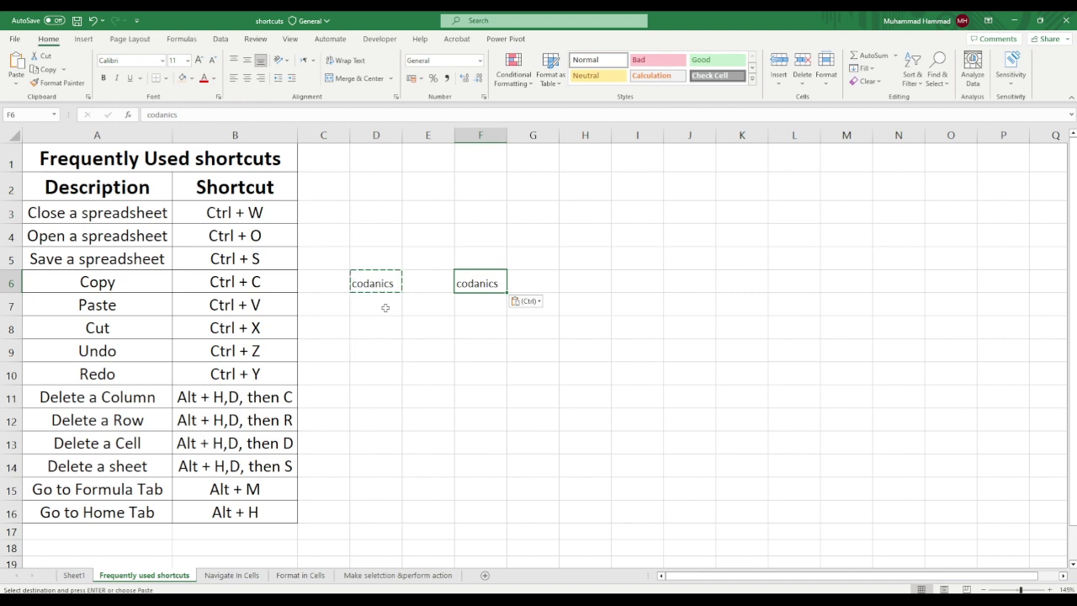
pyautogui.click(386, 308)
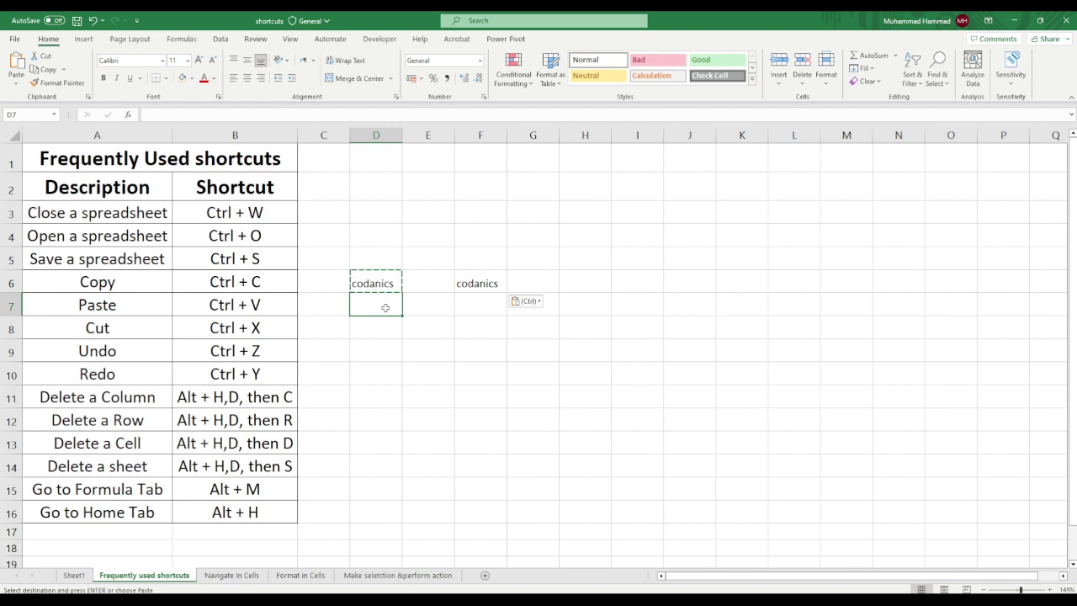
pyautogui.hotkey('ctrl', 's')
pyautogui.press('Down')
pyautogui.press('Down')
pyautogui.press('Down')
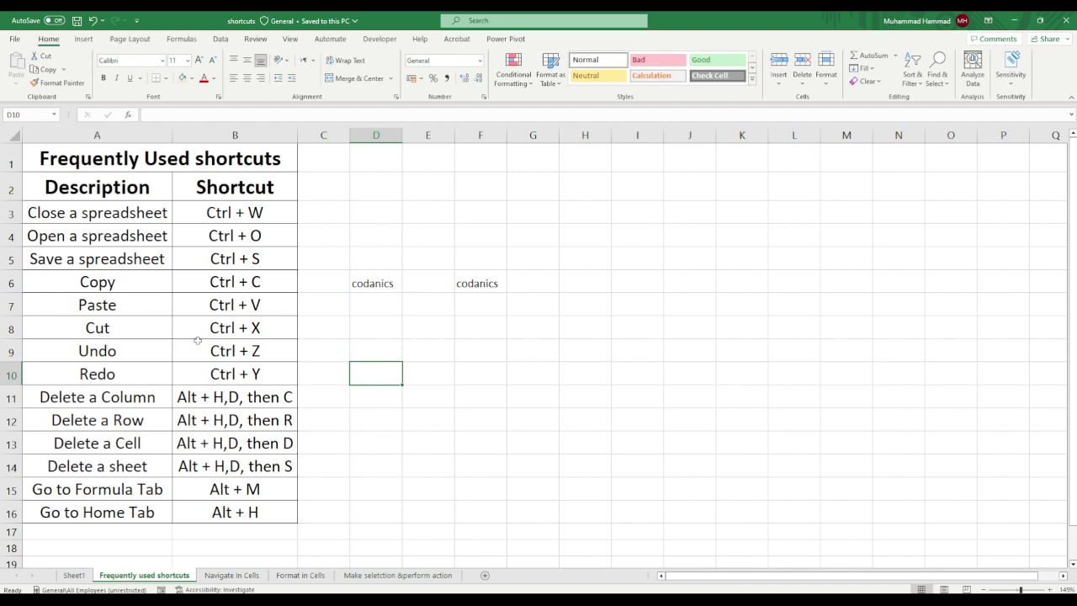
# Cut codanics from D6 and paste it into F8, leaving D6 empty
pyautogui.click(381, 286)
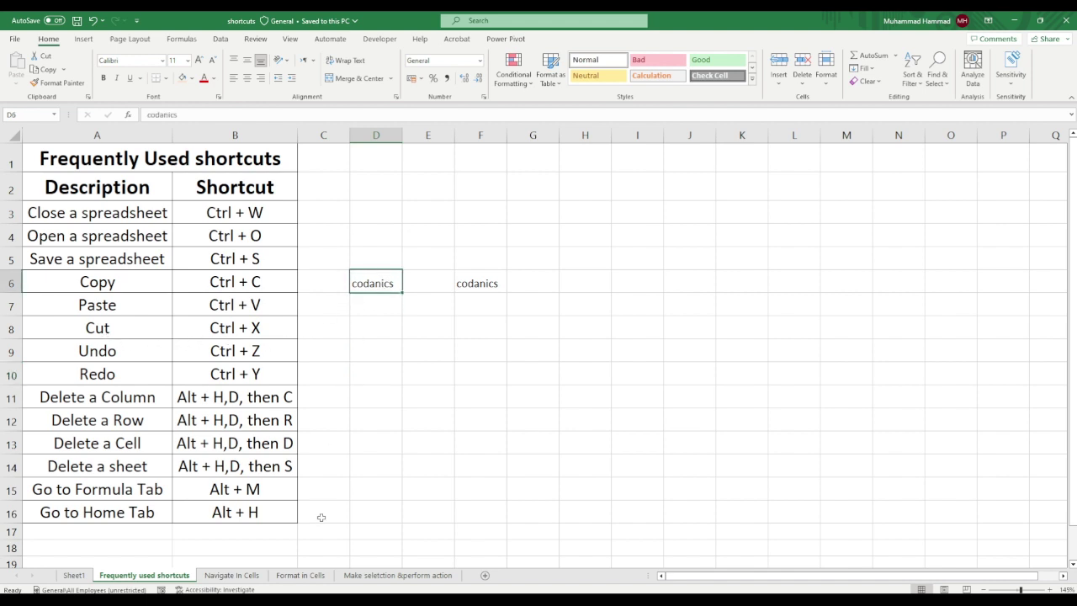
pyautogui.hotkey('ctrl', 'c')
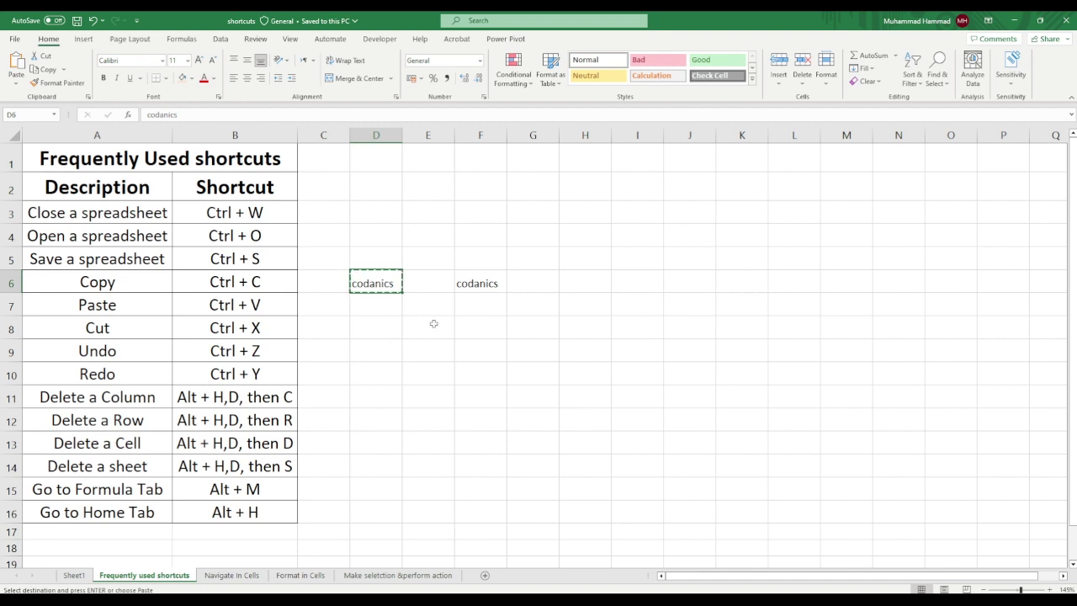
pyautogui.click(478, 324)
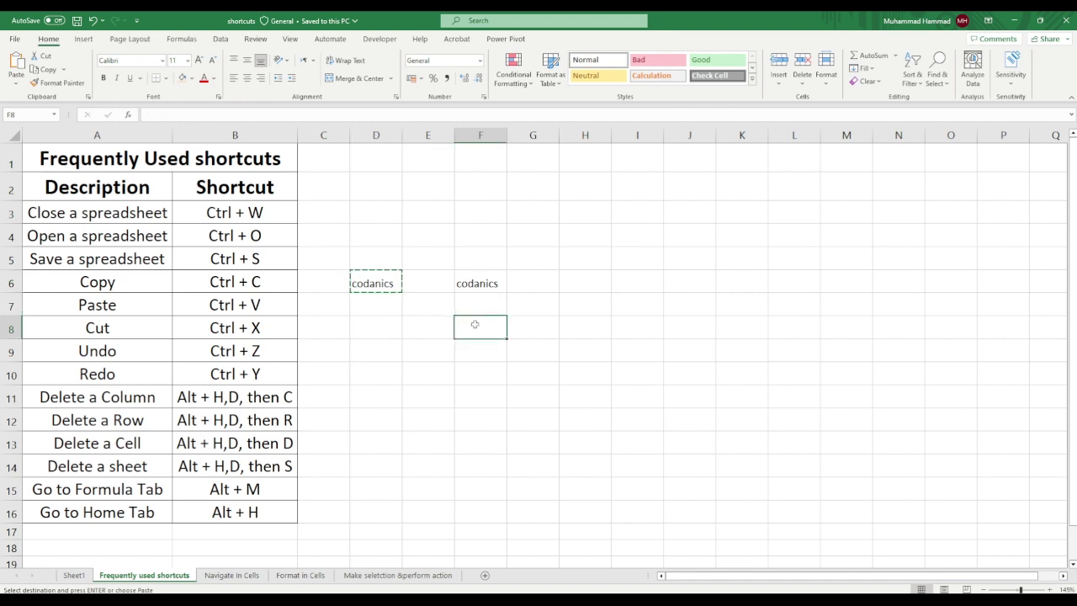
pyautogui.hotkey('ctrl', 'v')
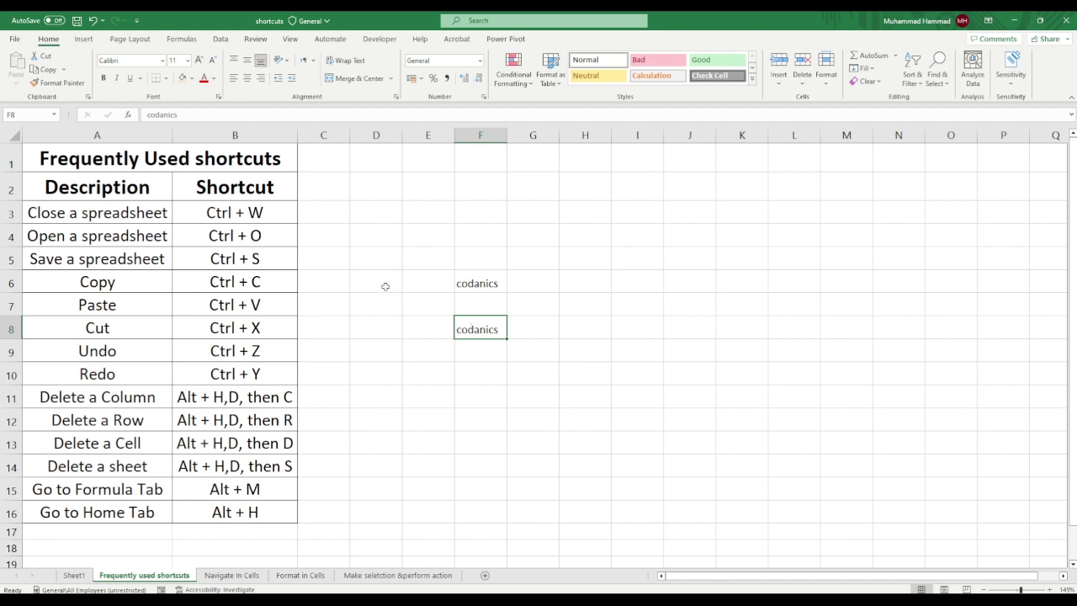
pyautogui.click(373, 279)
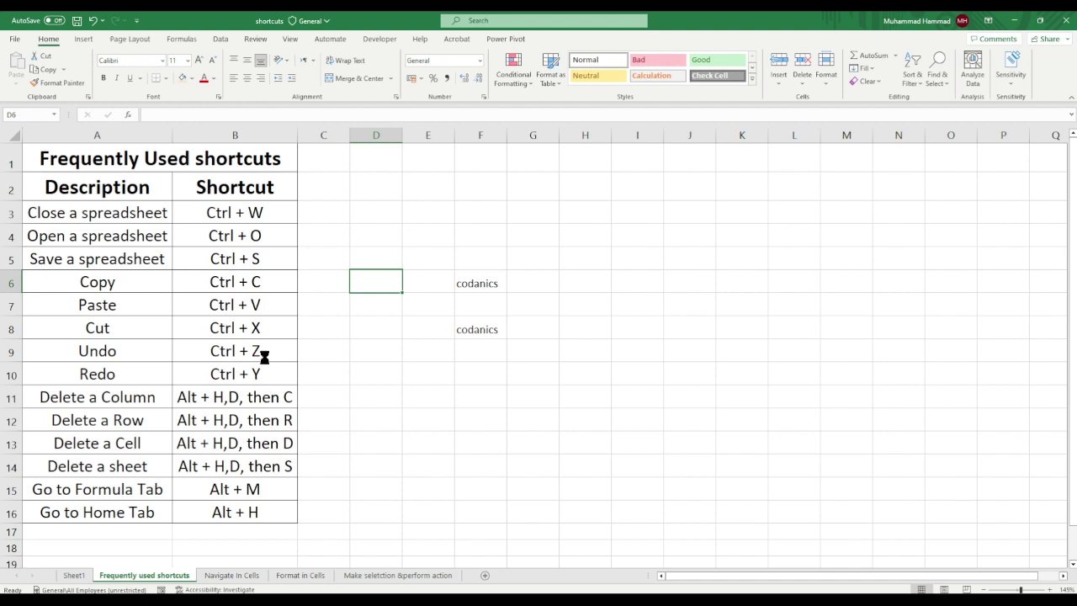
pyautogui.hotkey('ctrl', 'z')
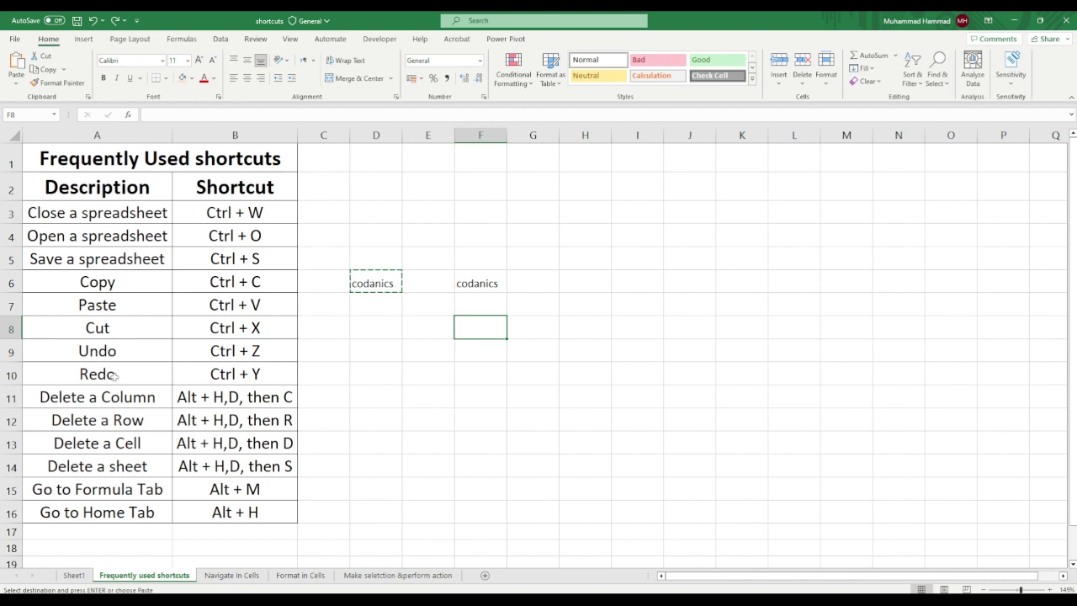
pyautogui.hotkey('ctrl', 'v')
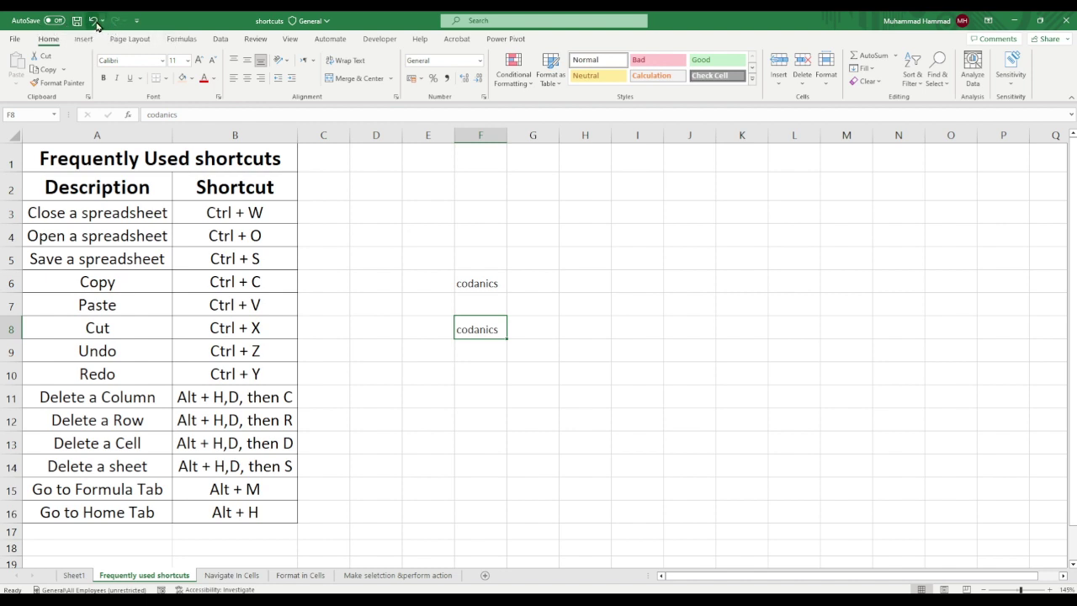
pyautogui.click(96, 23)
pyautogui.click(115, 22)
pyautogui.click(93, 22)
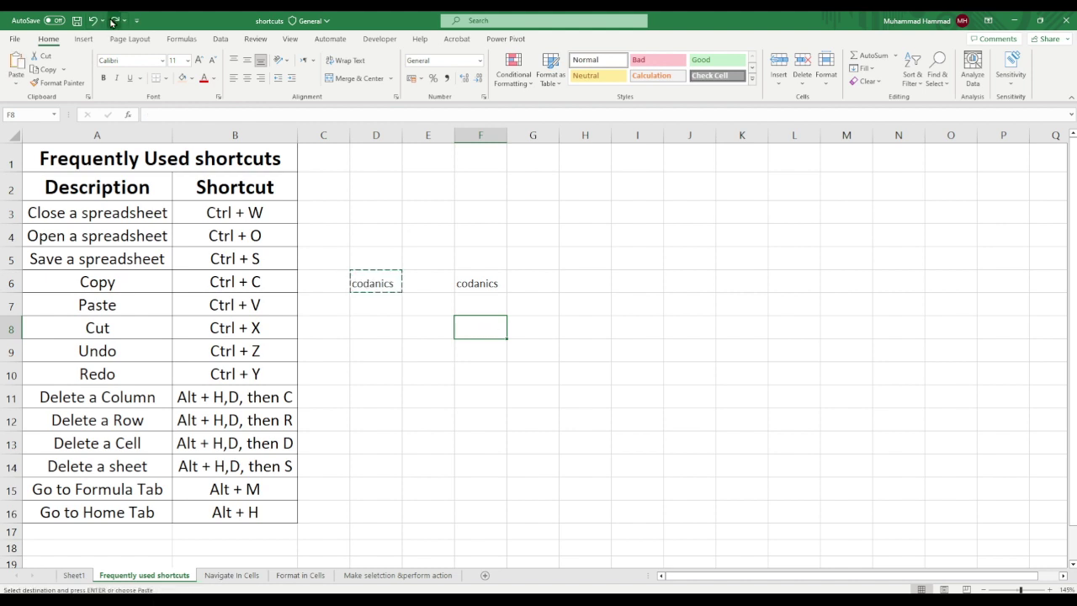
pyautogui.click(115, 22)
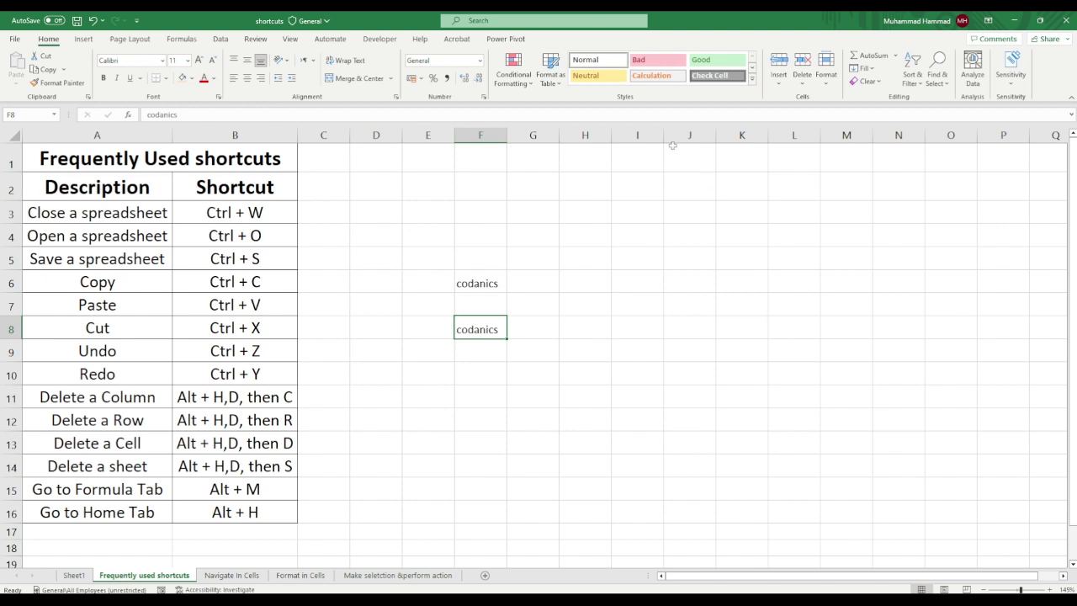
# Select column F and delete the entire column using the Alt+H, D, C ribbon keys
pyautogui.click(484, 132)
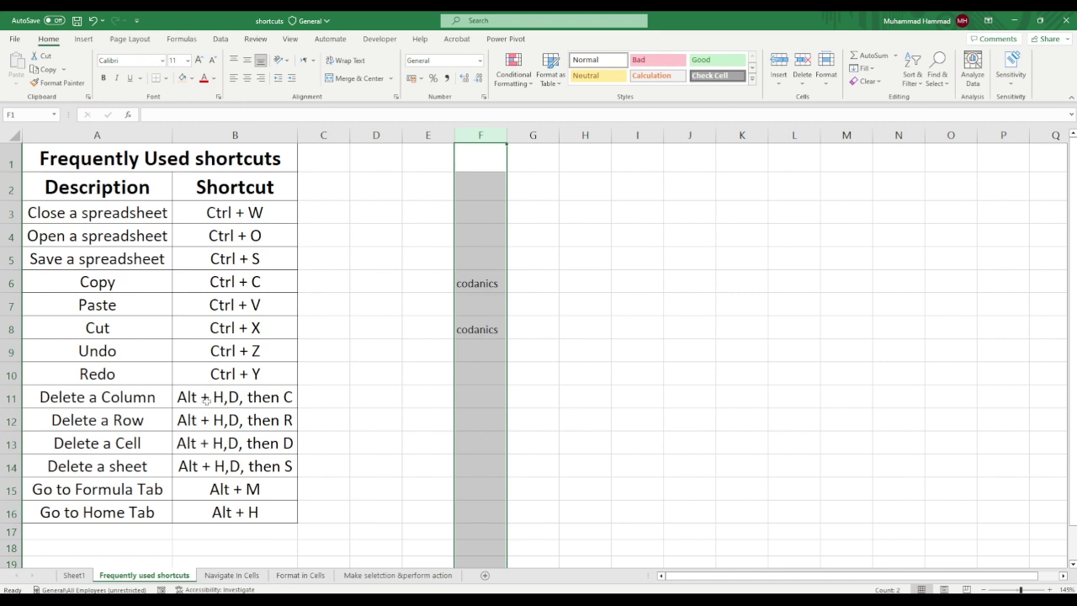
pyautogui.press('alt')
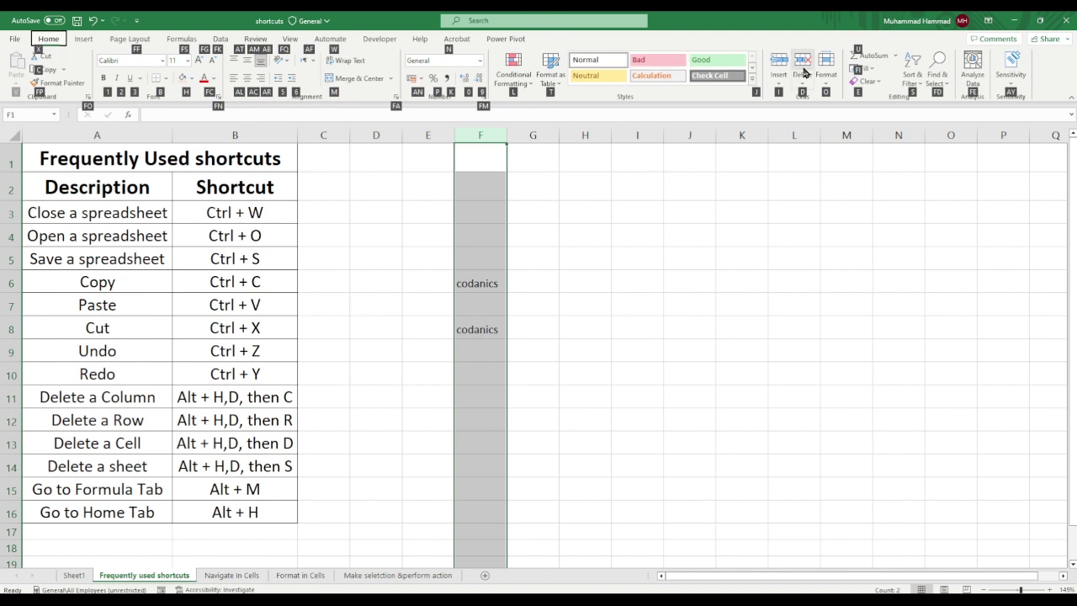
pyautogui.press('d')
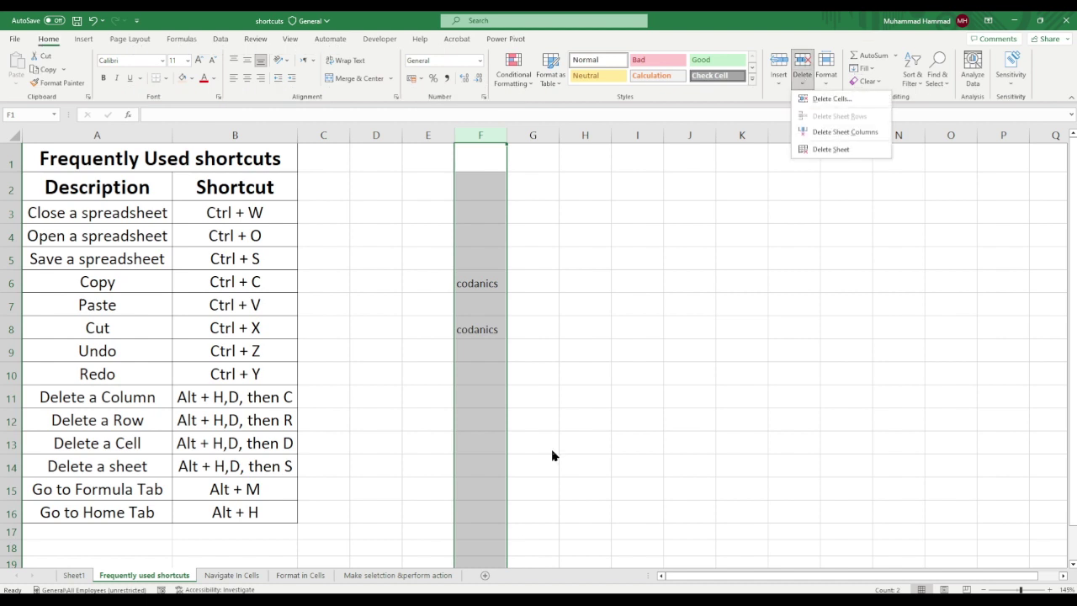
pyautogui.press('Escape')
pyautogui.press('alt')
pyautogui.press('h')
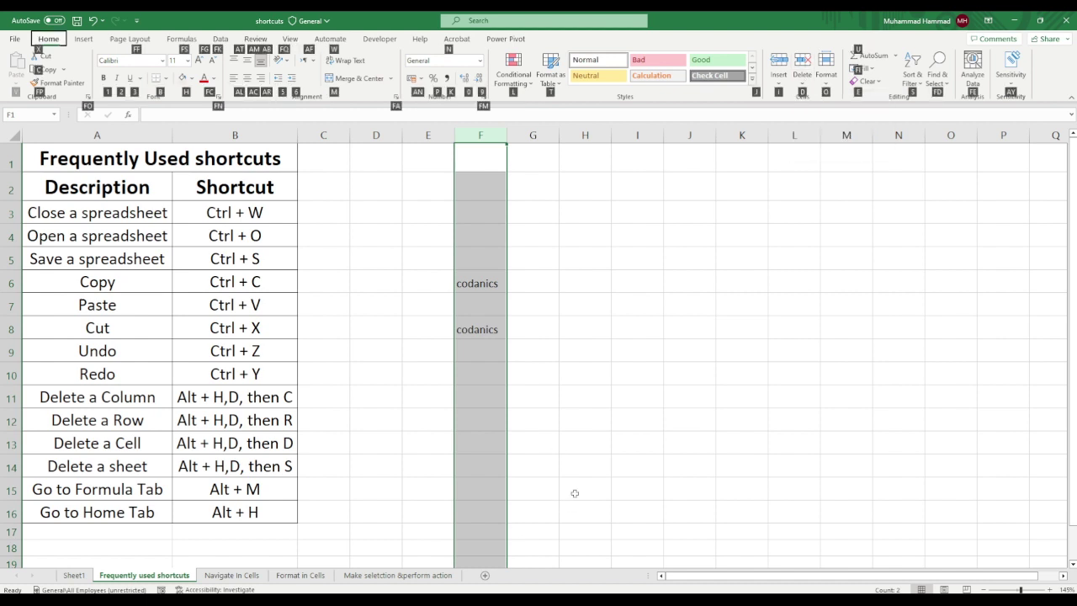
pyautogui.press('d')
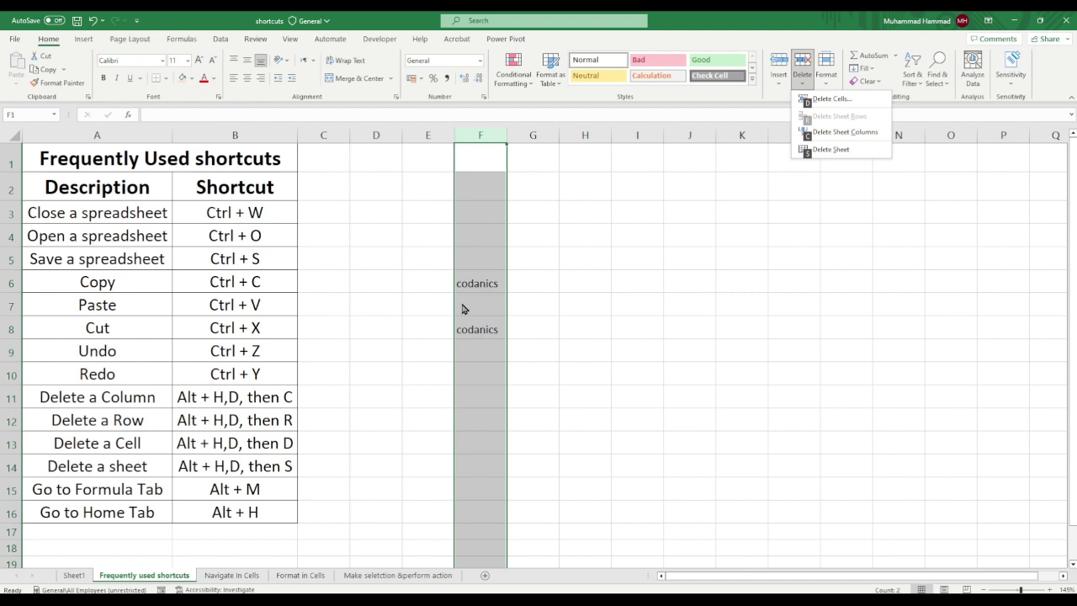
pyautogui.press('c')
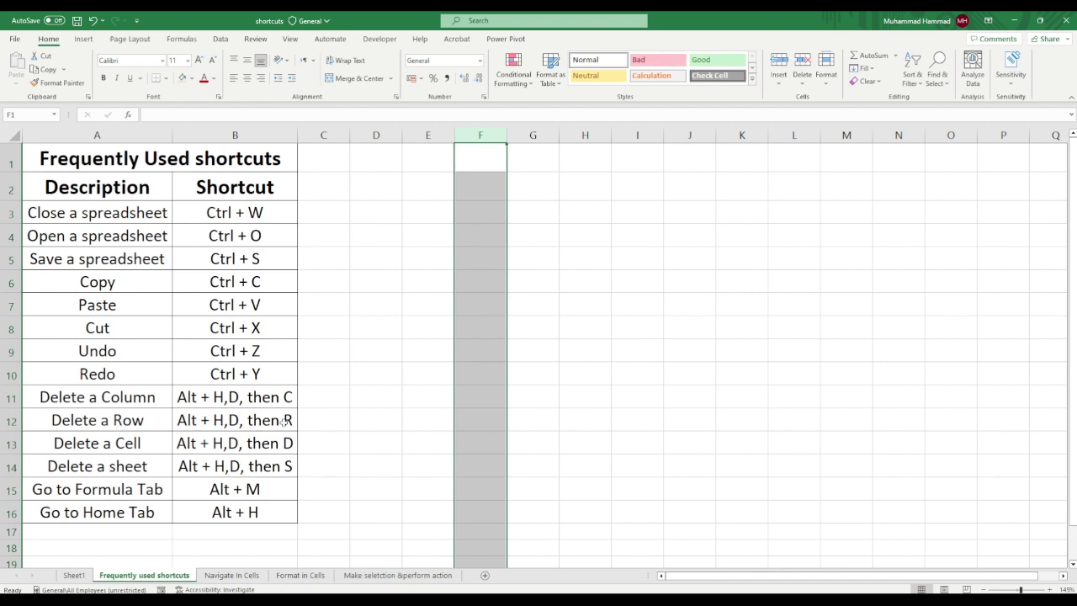
# Select the empty row 19 and delete it with Alt+H, D, R
pyautogui.scroll(-1, 320, 416)
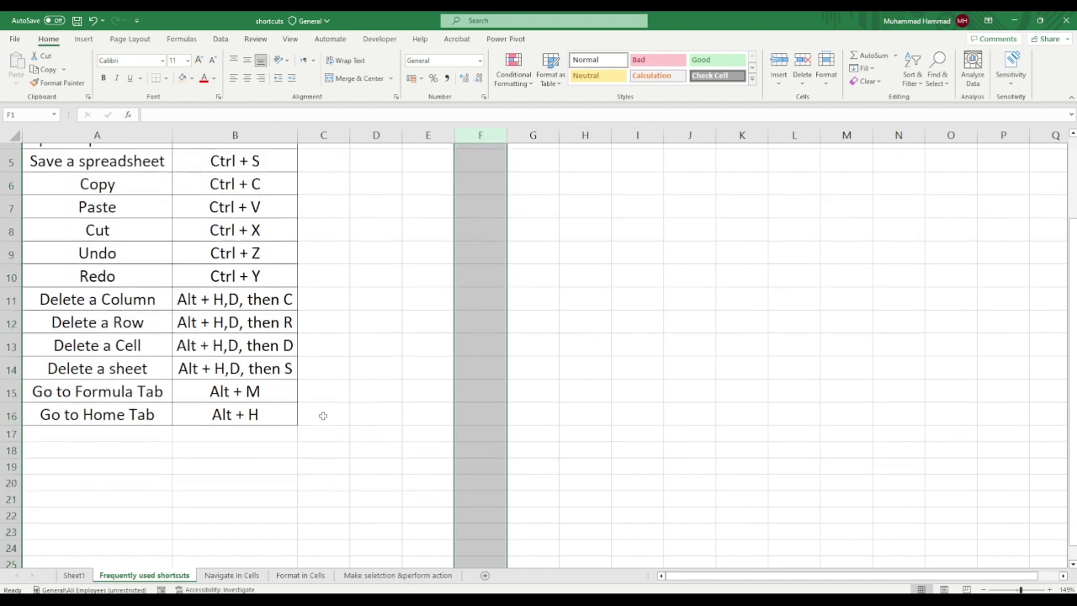
pyautogui.click(10, 466)
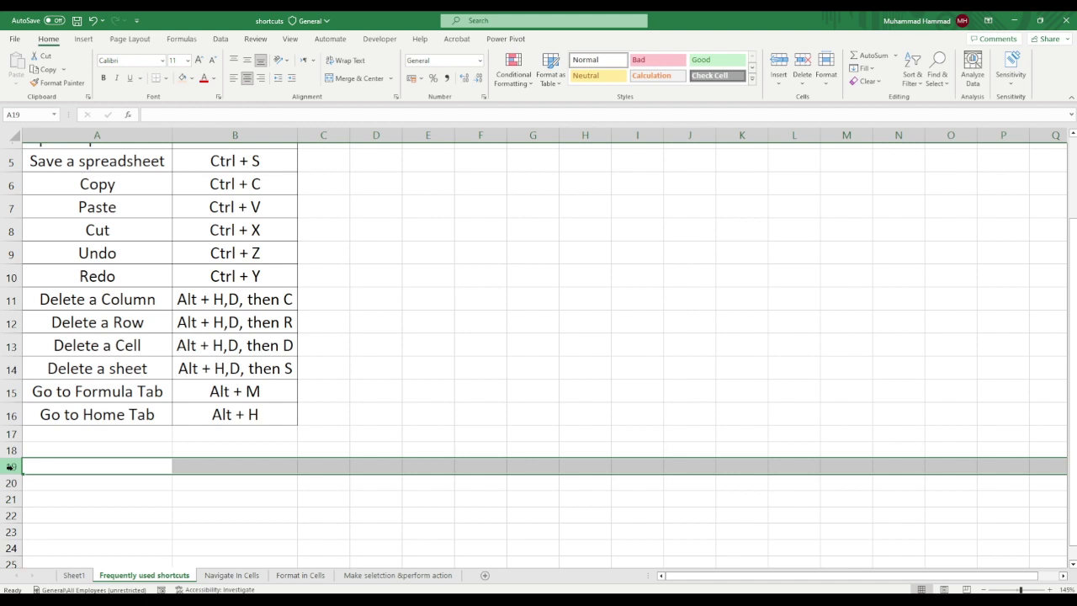
pyautogui.hotkey('alt', 'h')
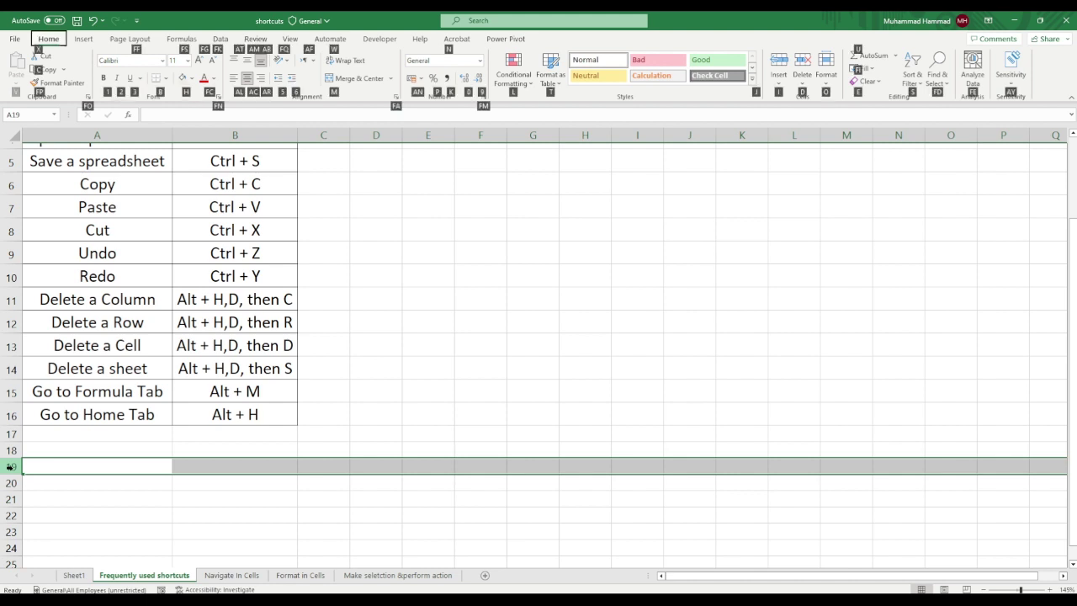
pyautogui.press('d')
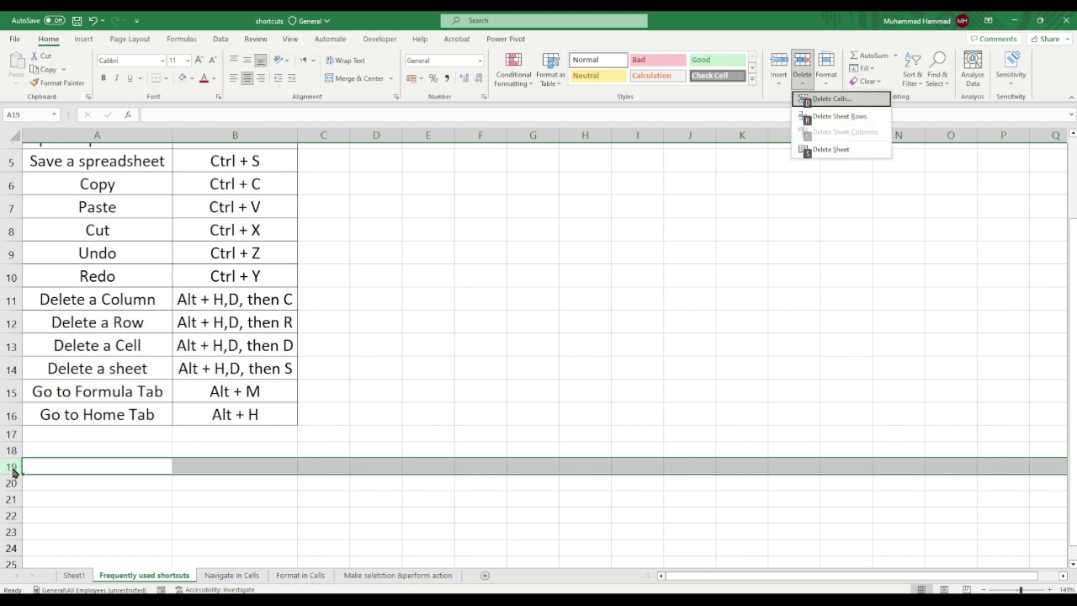
pyautogui.press('r')
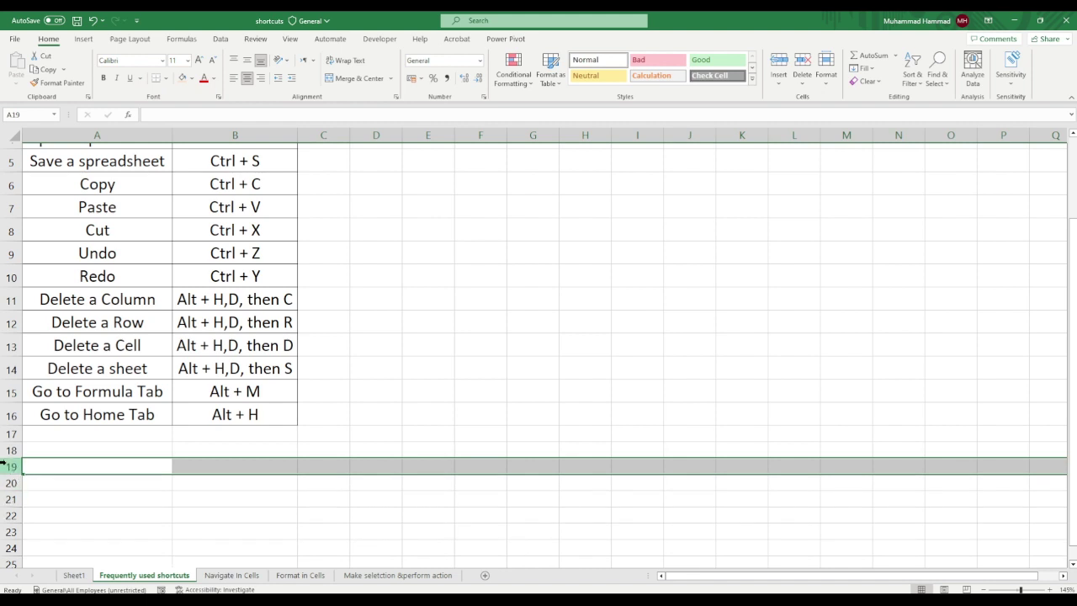
# Reopen the Home Delete menu, then dismiss it without deleting anything
pyautogui.press('alt')
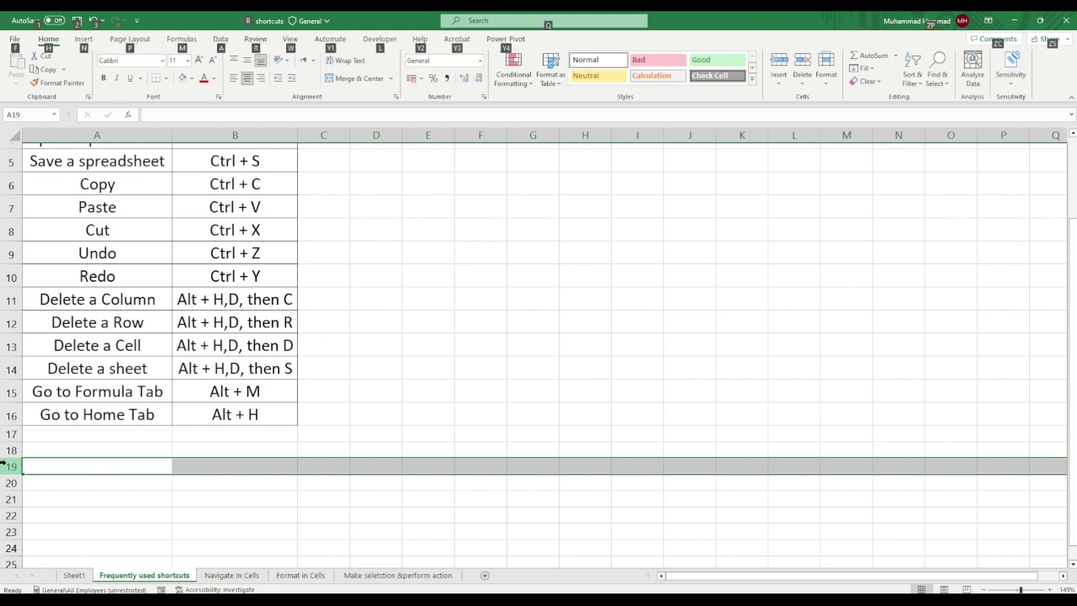
pyautogui.press('h')
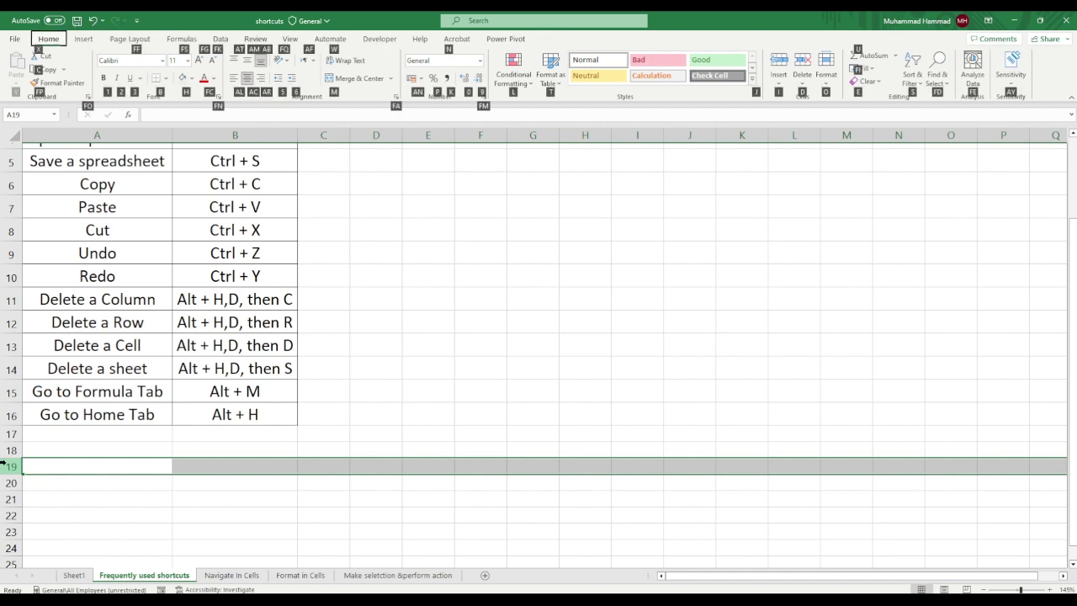
pyautogui.press('d')
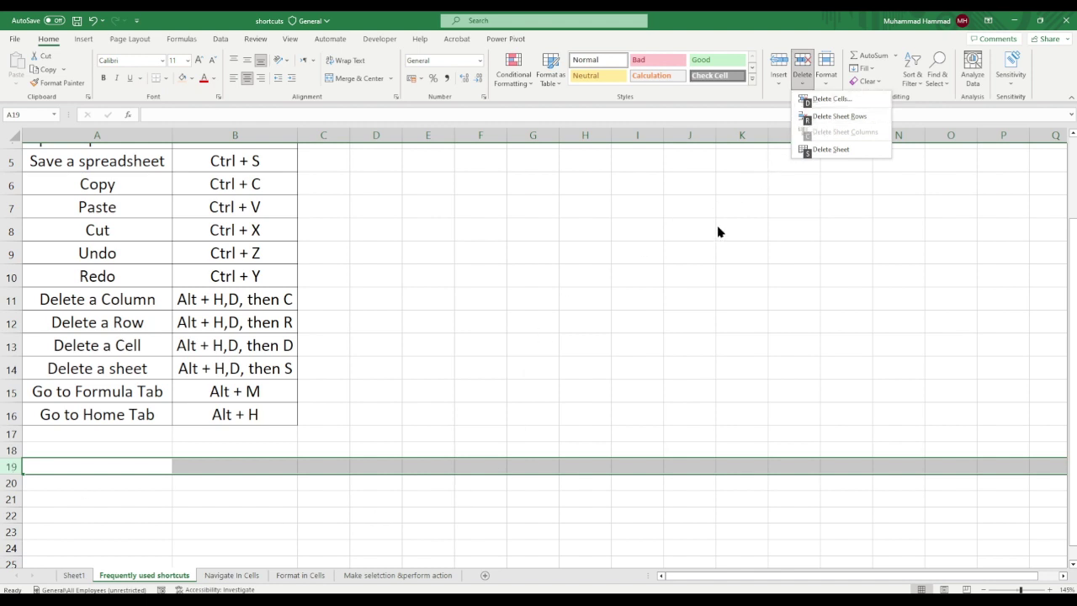
pyautogui.click(388, 490)
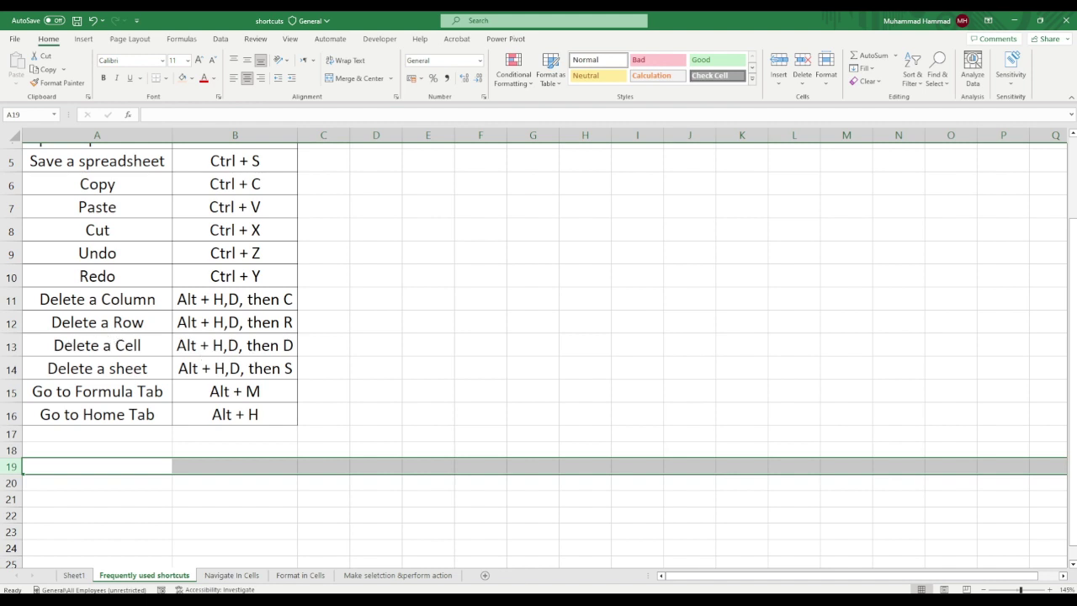
# Add a blank Sheet2, then remove that worksheet through Home > Delete > Delete Sheet
pyautogui.click(485, 576)
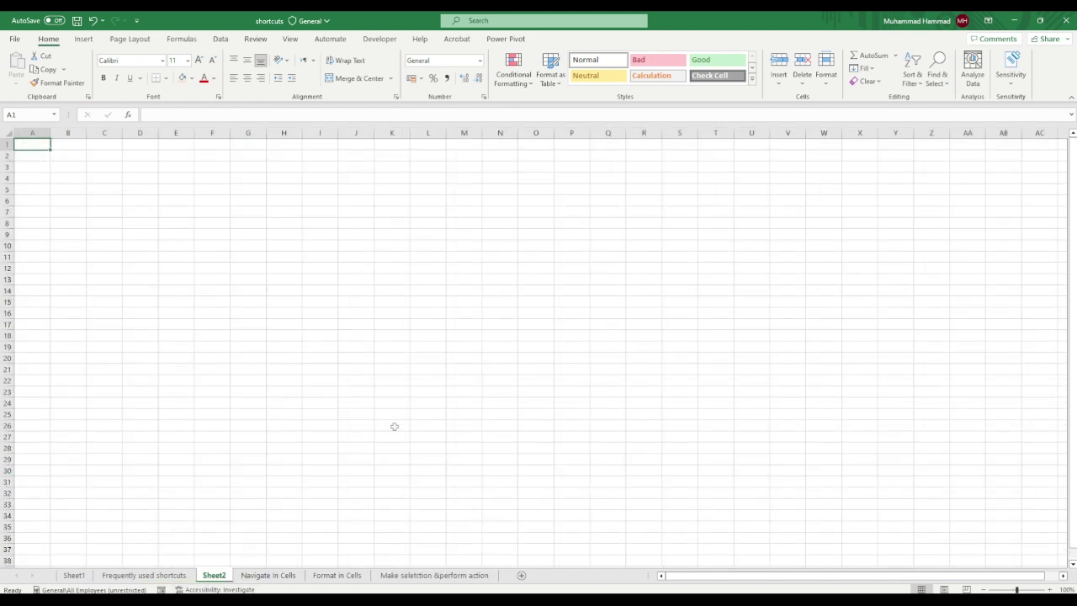
pyautogui.hotkey('alt', 'h')
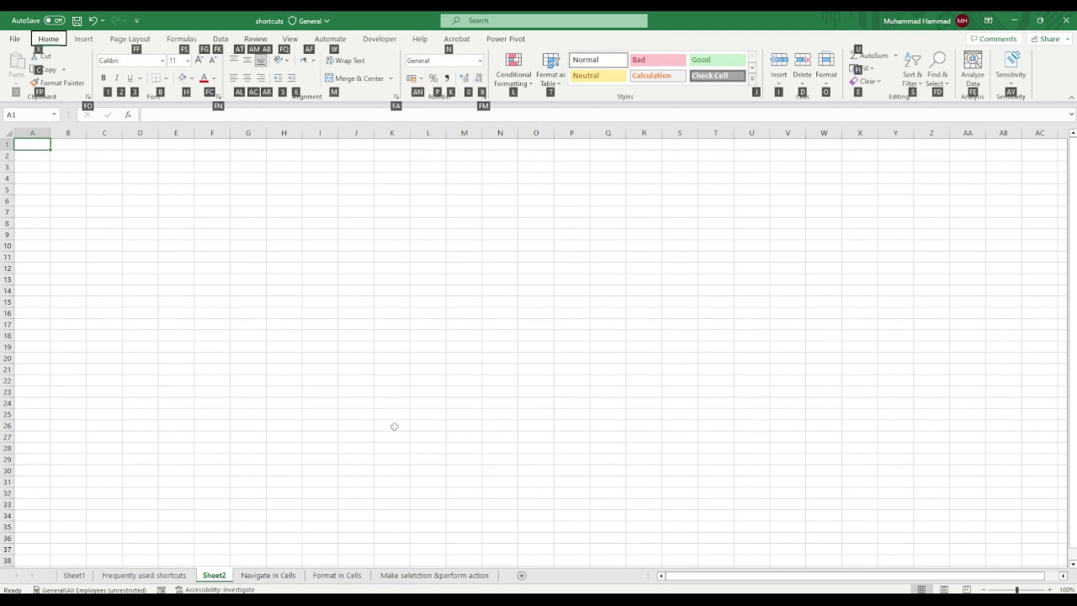
pyautogui.press('d')
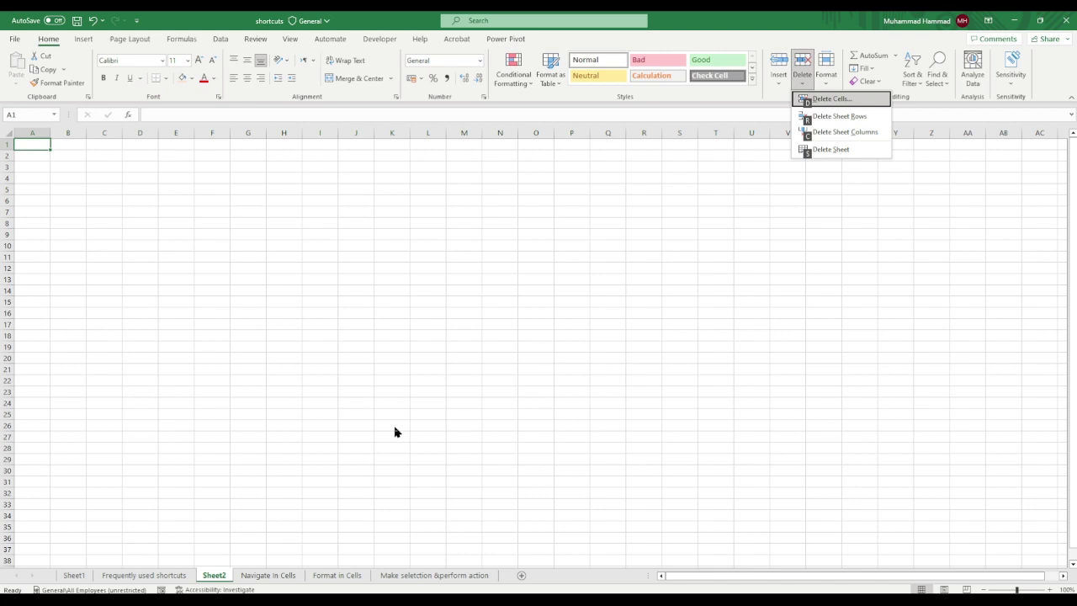
pyautogui.press('Up')
pyautogui.press('Return')
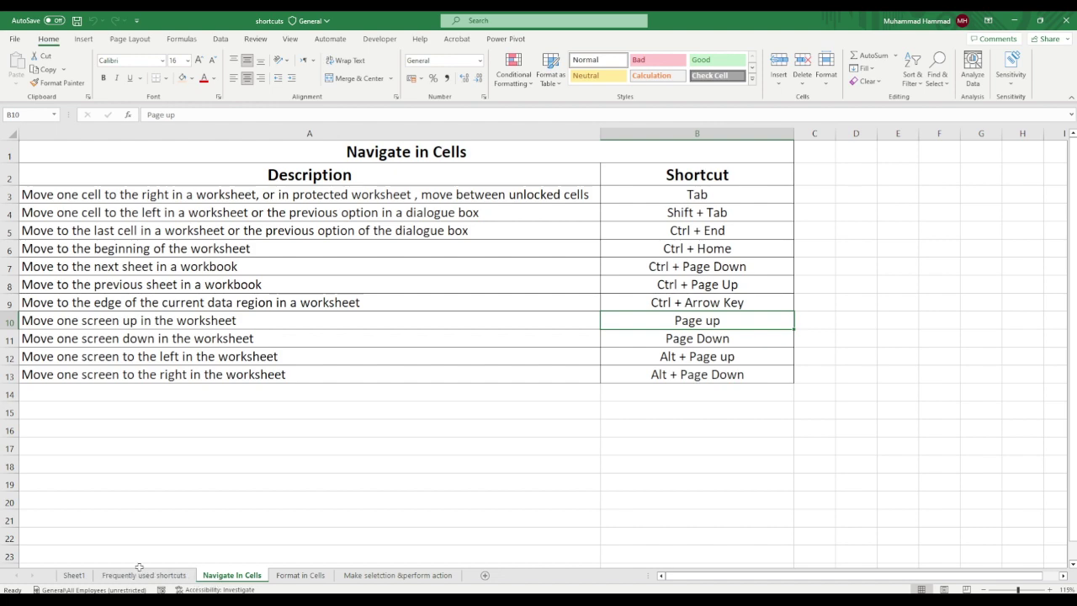
pyautogui.click(102, 577)
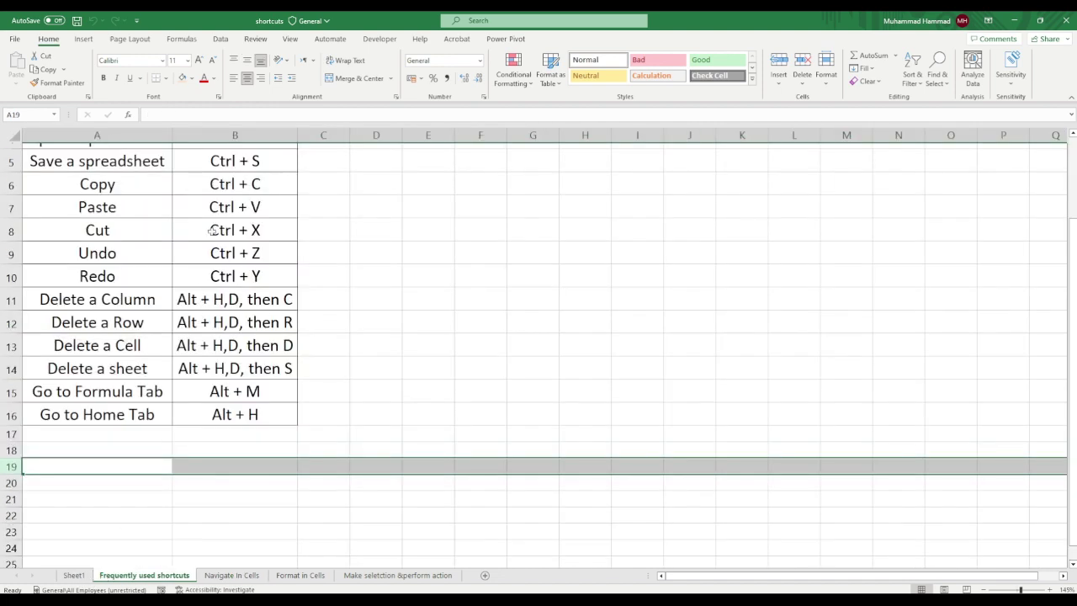
pyautogui.click(221, 414)
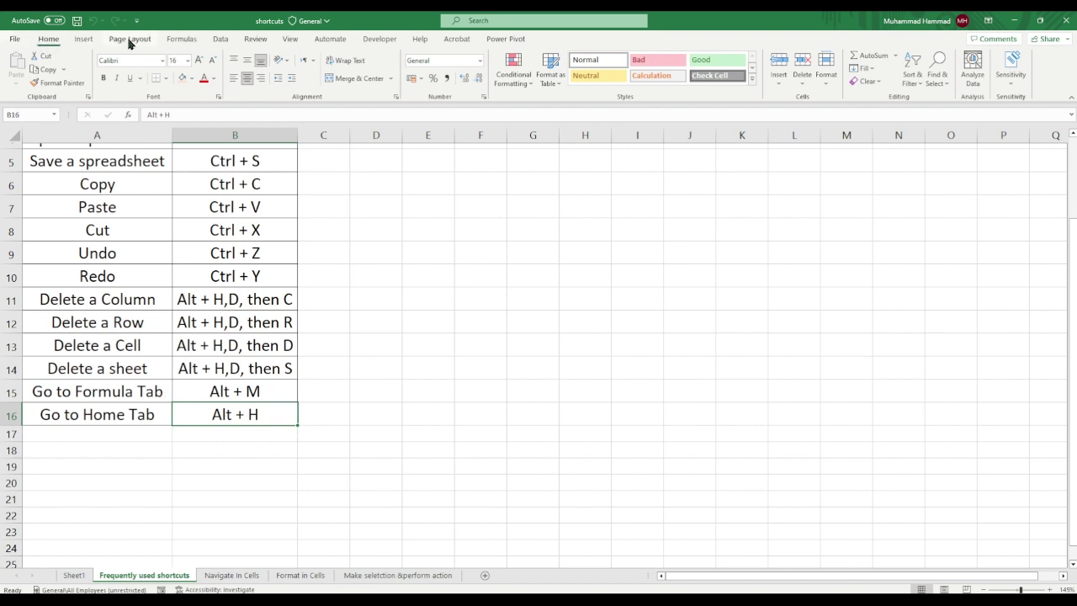
pyautogui.click(181, 41)
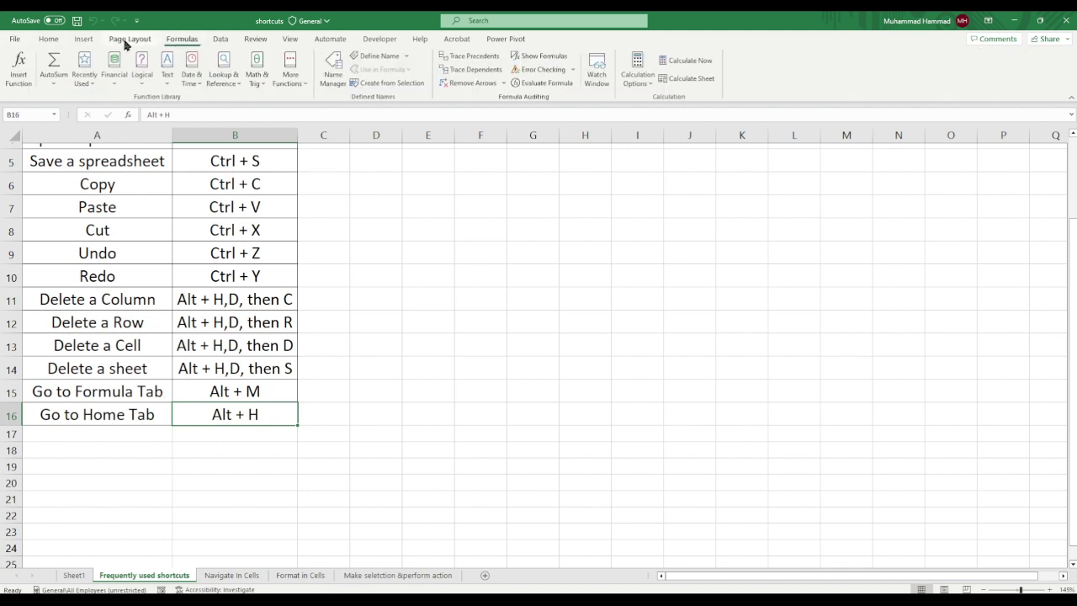
pyautogui.click(51, 39)
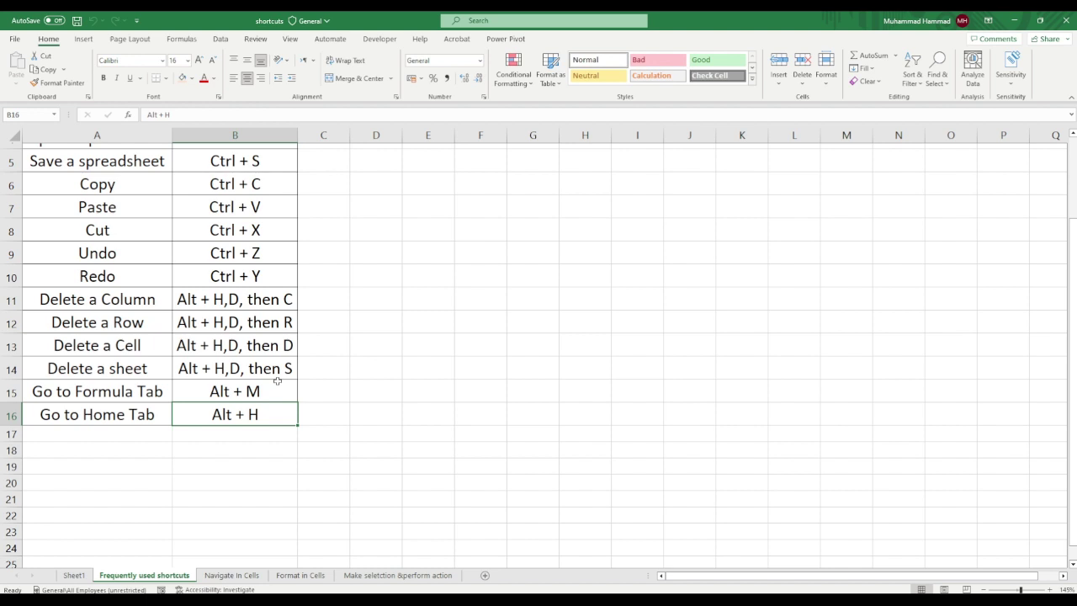
pyautogui.press('alt')
pyautogui.press('m')
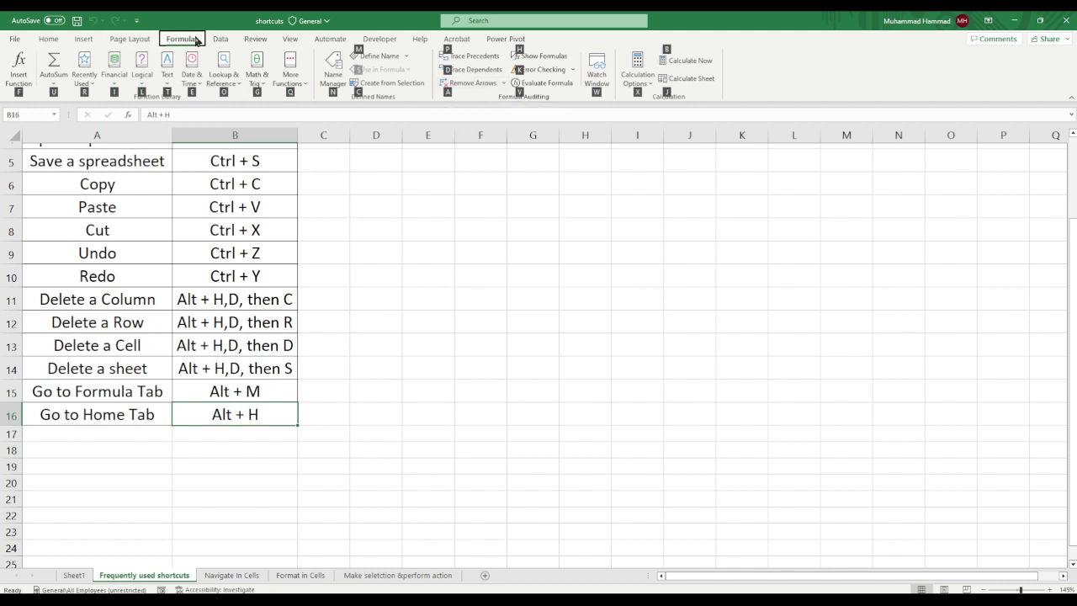
pyautogui.click(196, 40)
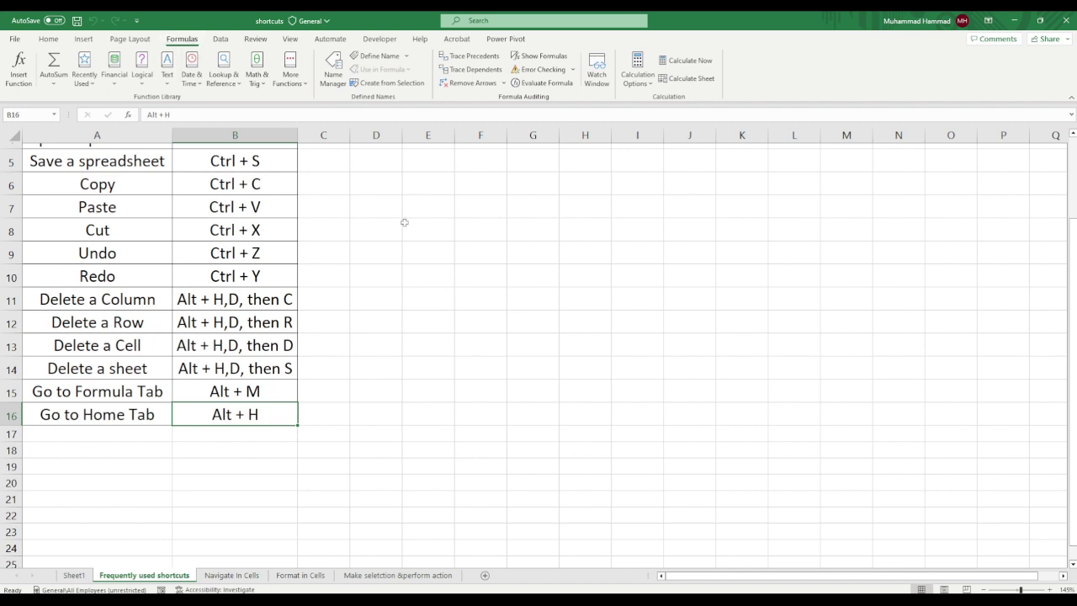
pyautogui.hotkey('alt', 'h')
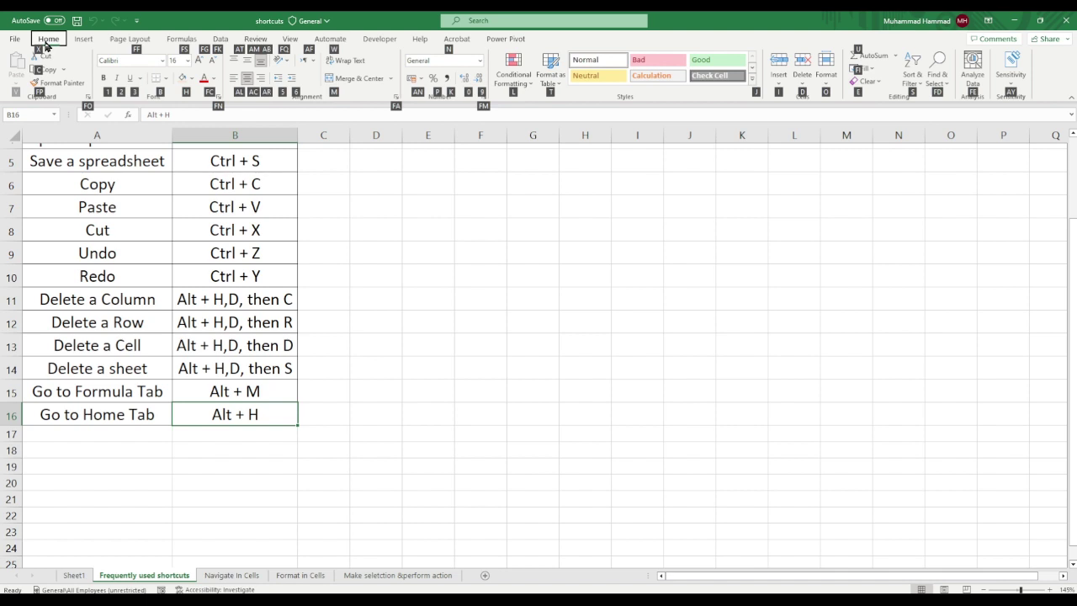
pyautogui.press('Escape')
pyautogui.click(231, 577)
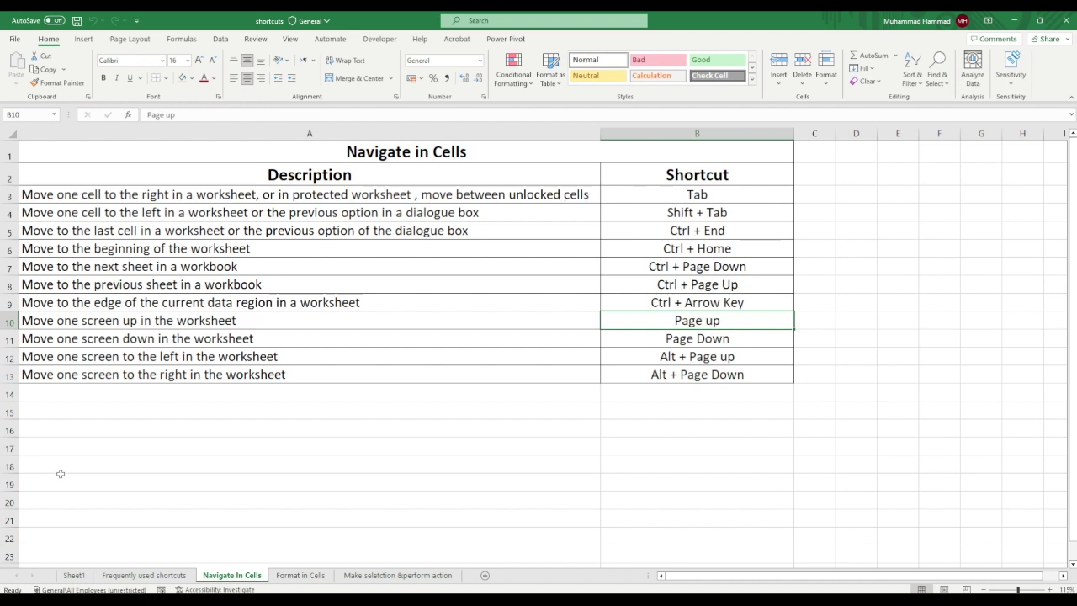
pyautogui.click(149, 430)
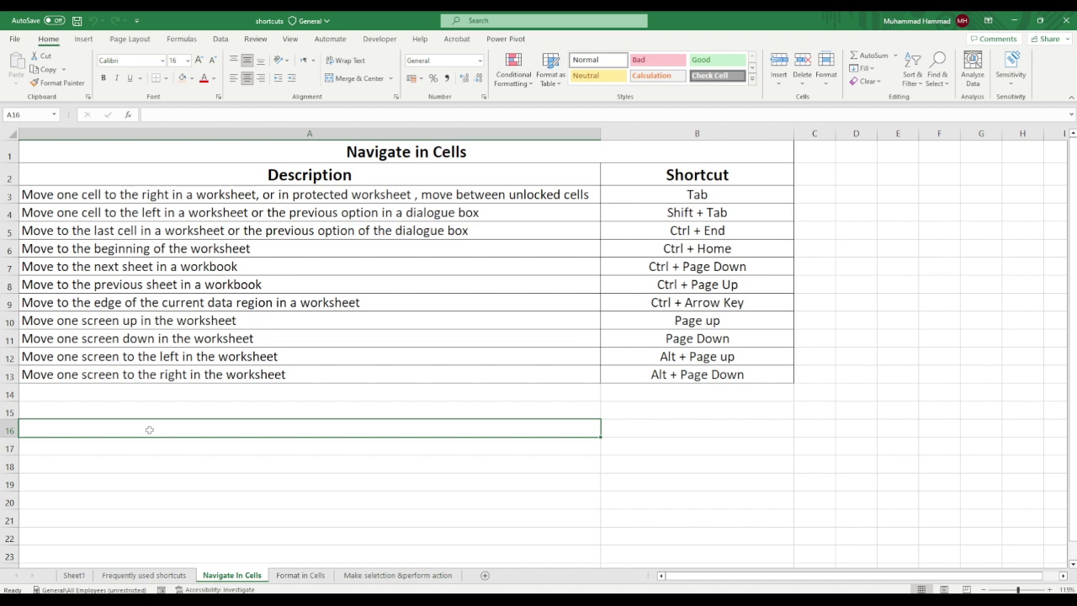
pyautogui.press('Tab')
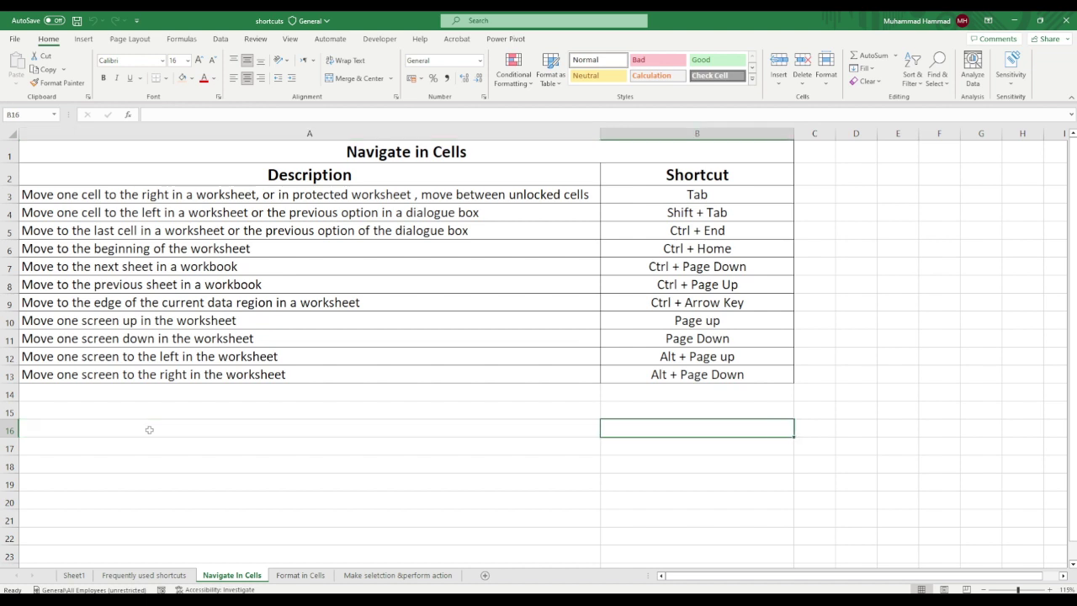
pyautogui.press('Tab')
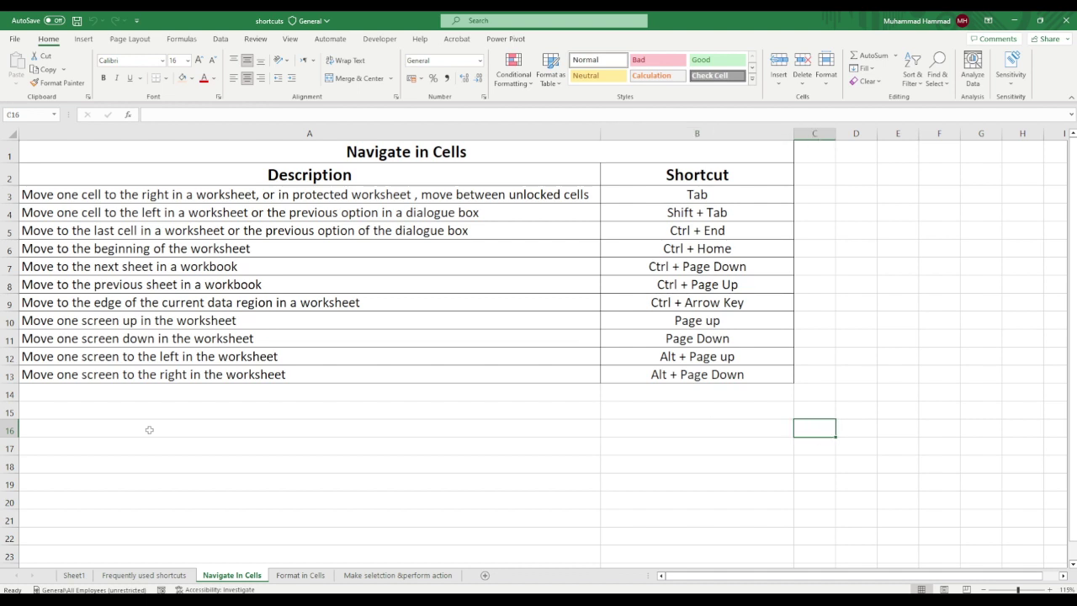
pyautogui.press('Tab')
pyautogui.hotkey('shift', 'Tab')
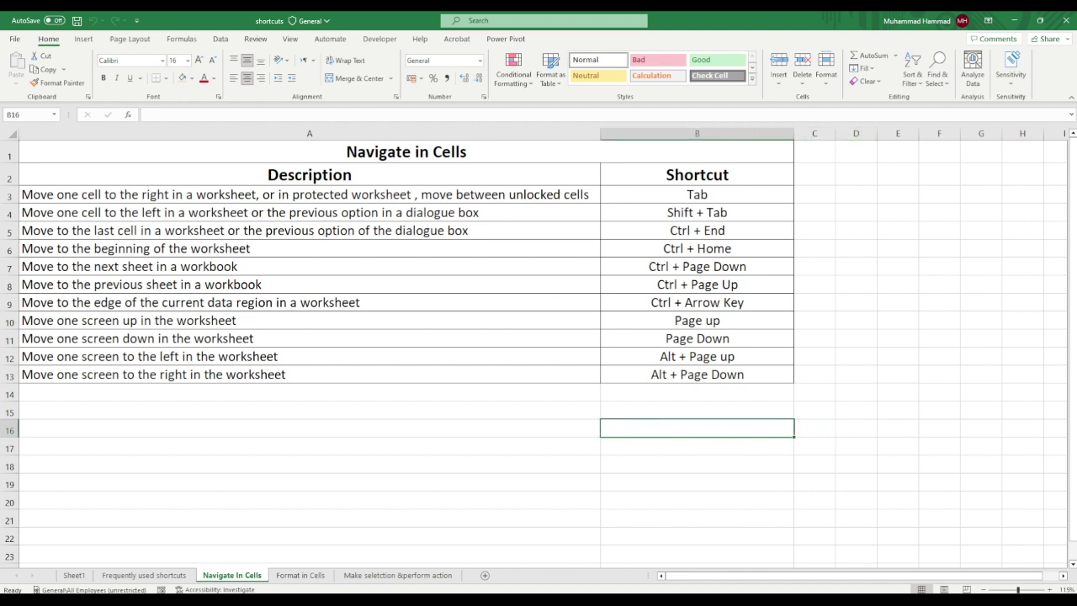
pyautogui.hotkey('shift', 'Tab')
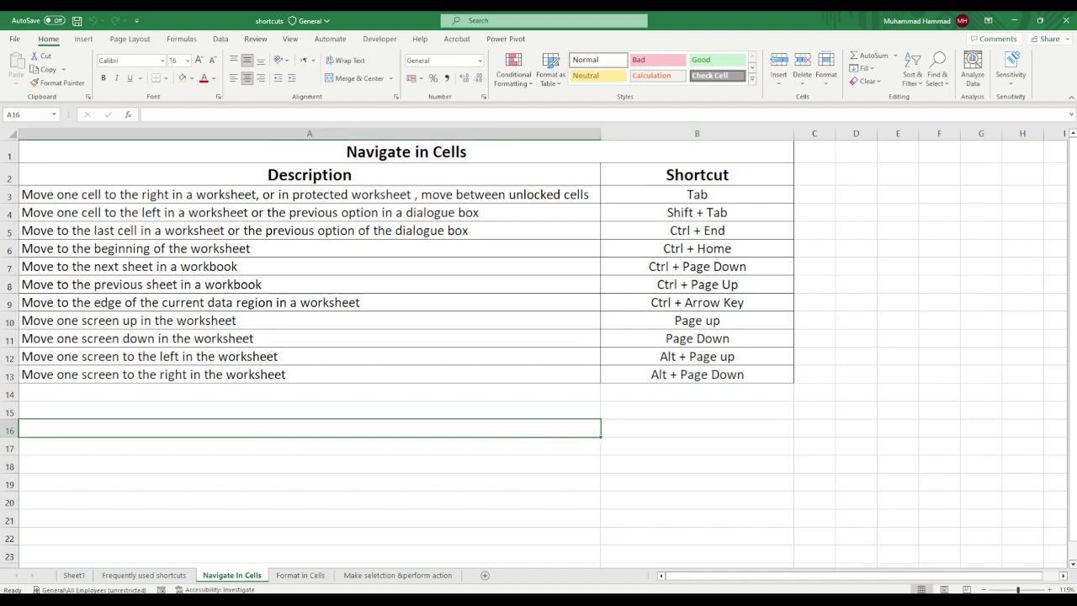
# Select A5 and A3, jump to the last used cell, move to B6, then return to A1
pyautogui.click(403, 234)
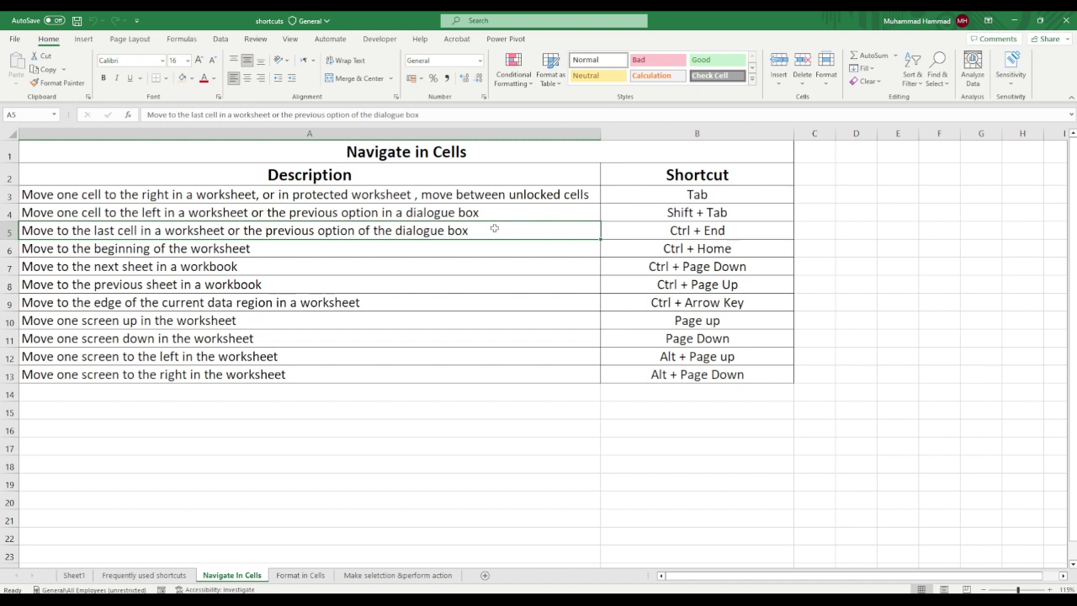
pyautogui.click(308, 201)
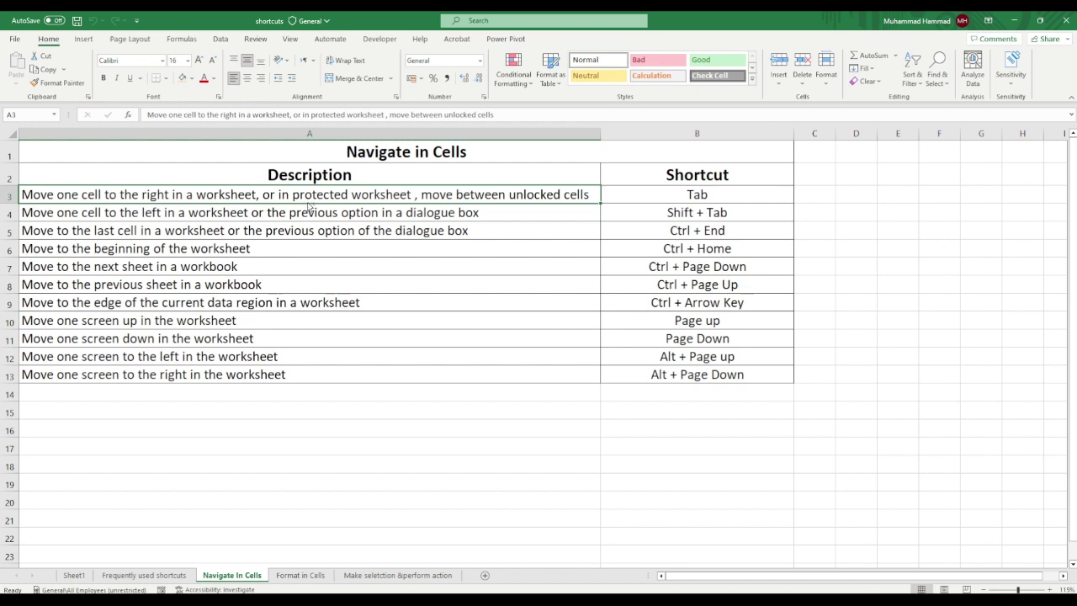
pyautogui.hotkey('ctrl', 'End')
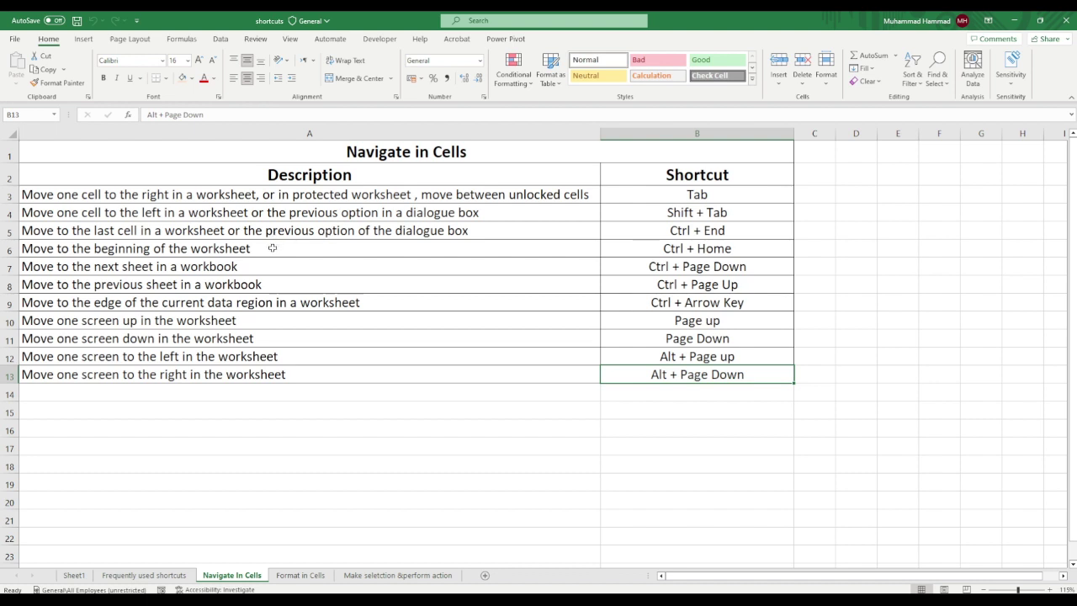
pyautogui.press('Up')
pyautogui.press('Up')
pyautogui.press('Up')
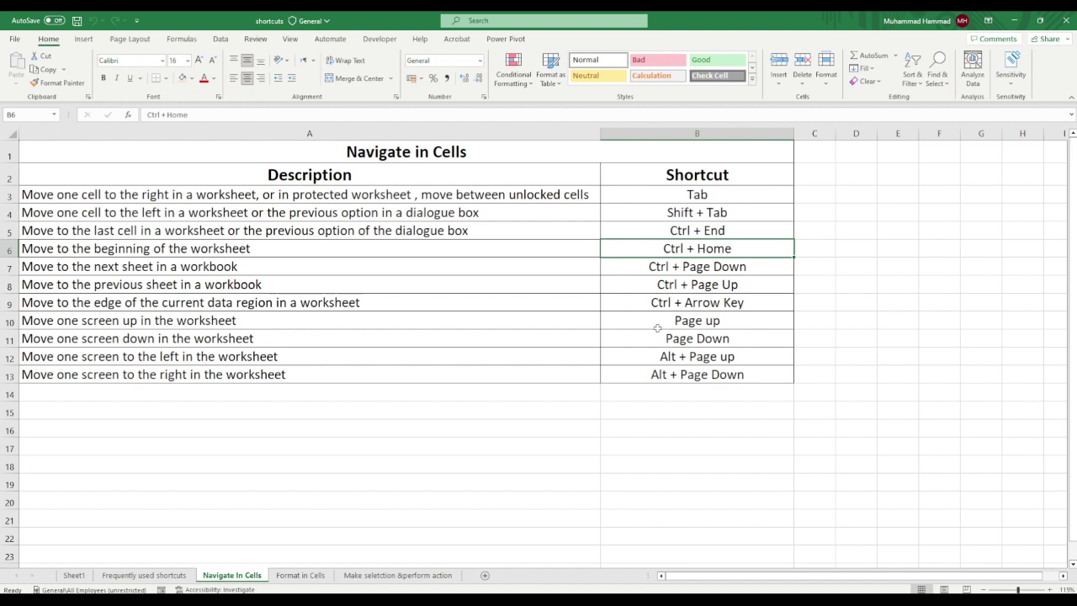
pyautogui.hotkey('ctrl', 'Home')
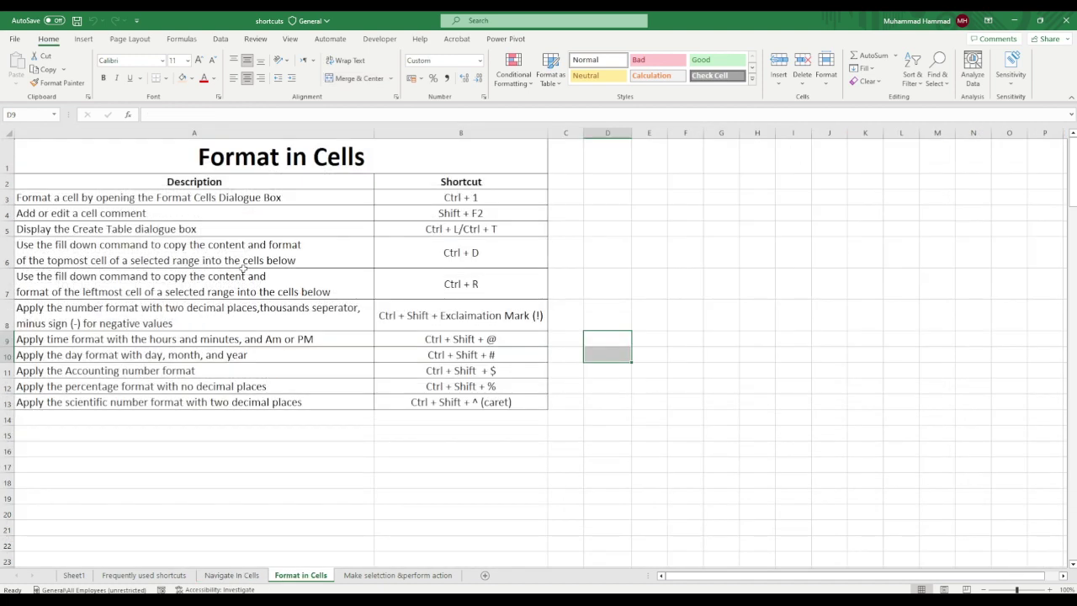
# Step from Sheet1 forward to Format in Cells with Ctrl+Page Down, then back two sheets with Ctrl+Page Up
pyautogui.hotkey('ctrl', 'pagedown')
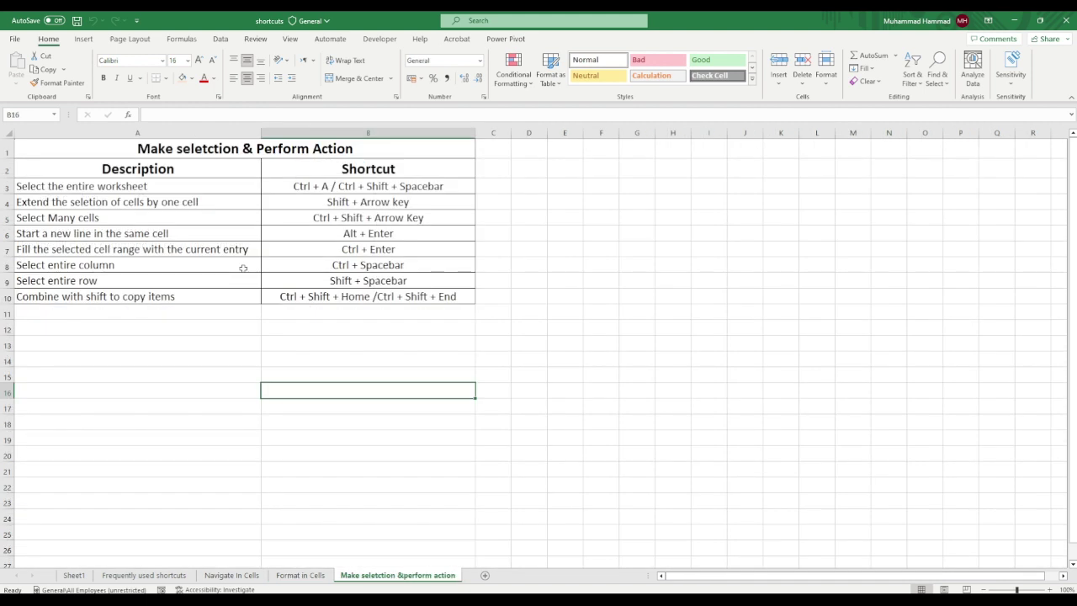
pyautogui.click(74, 575)
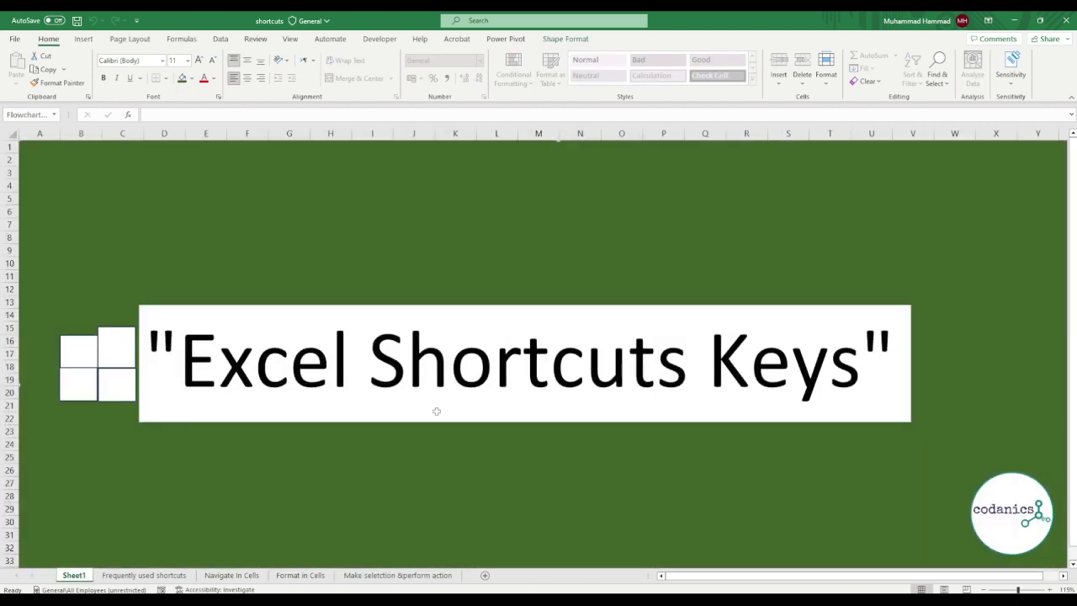
pyautogui.hotkey('ctrl', 'pagedown')
pyautogui.hotkey('ctrl', 'pagedown')
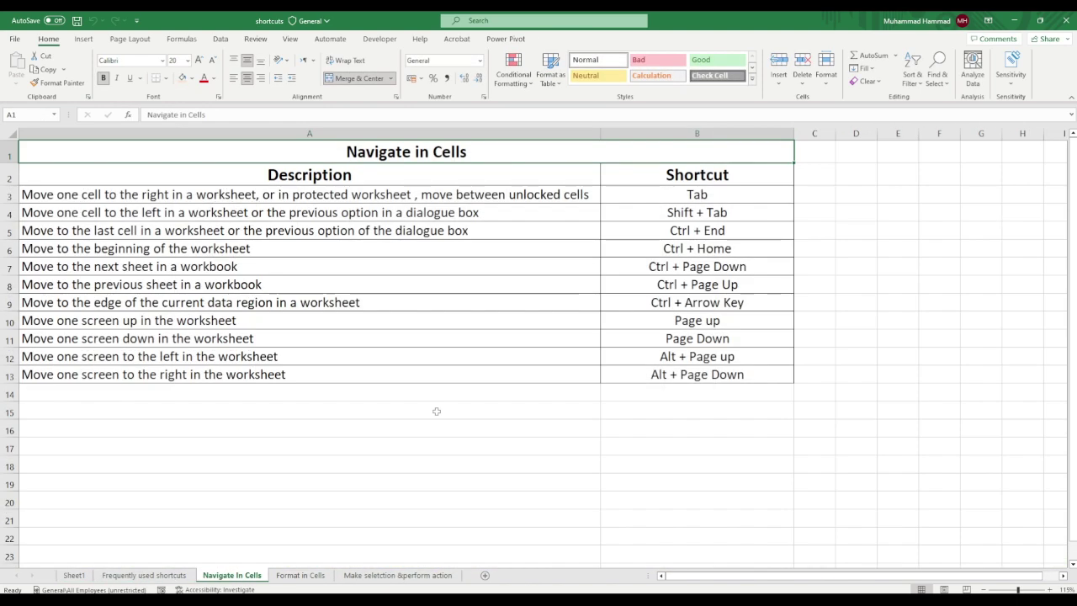
pyautogui.hotkey('ctrl', 'pagedown')
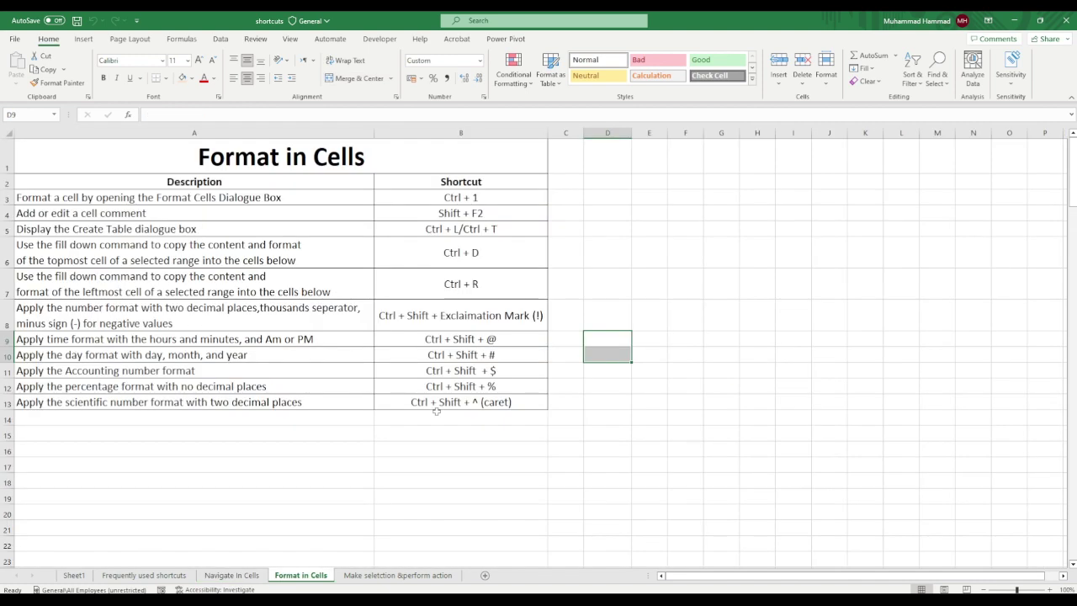
pyautogui.hotkey('ctrl', 'pagedown')
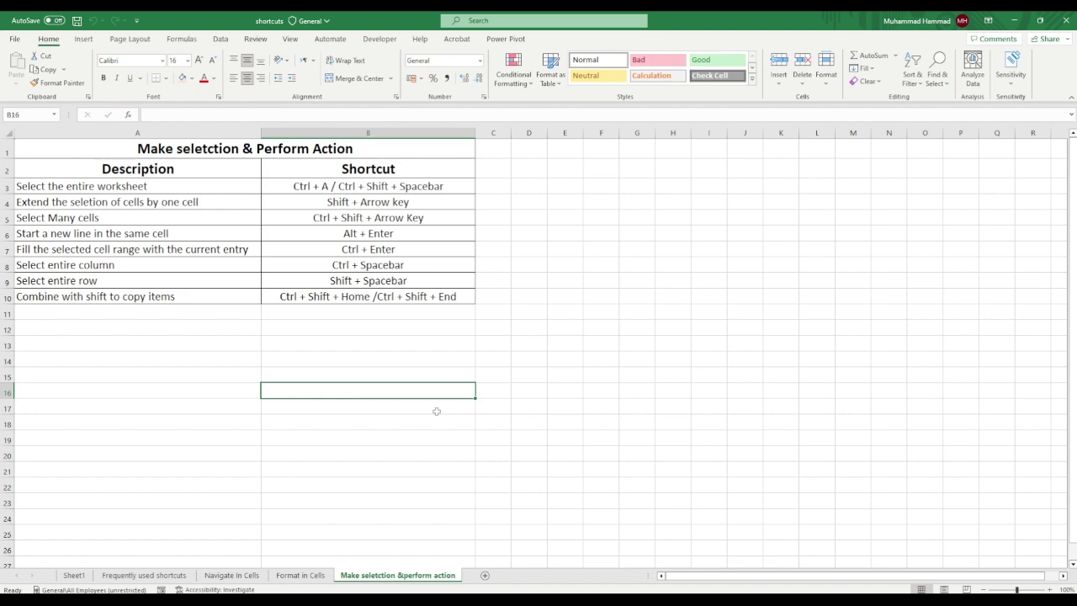
pyautogui.hotkey('ctrl', 'pageup')
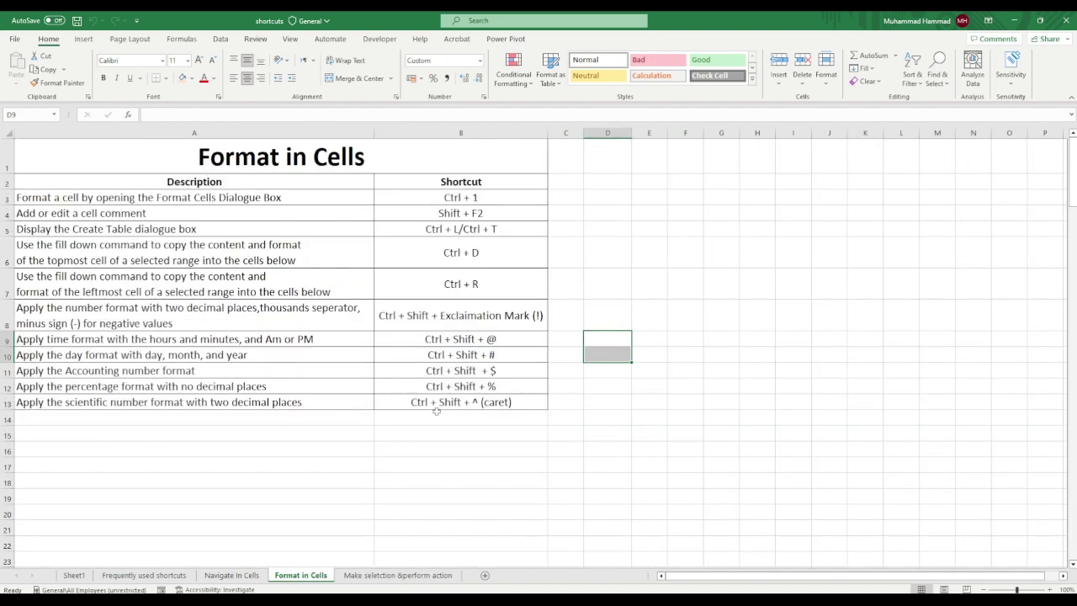
pyautogui.hotkey('ctrl', 'pageup')
pyautogui.hotkey('ctrl', 'pageup')
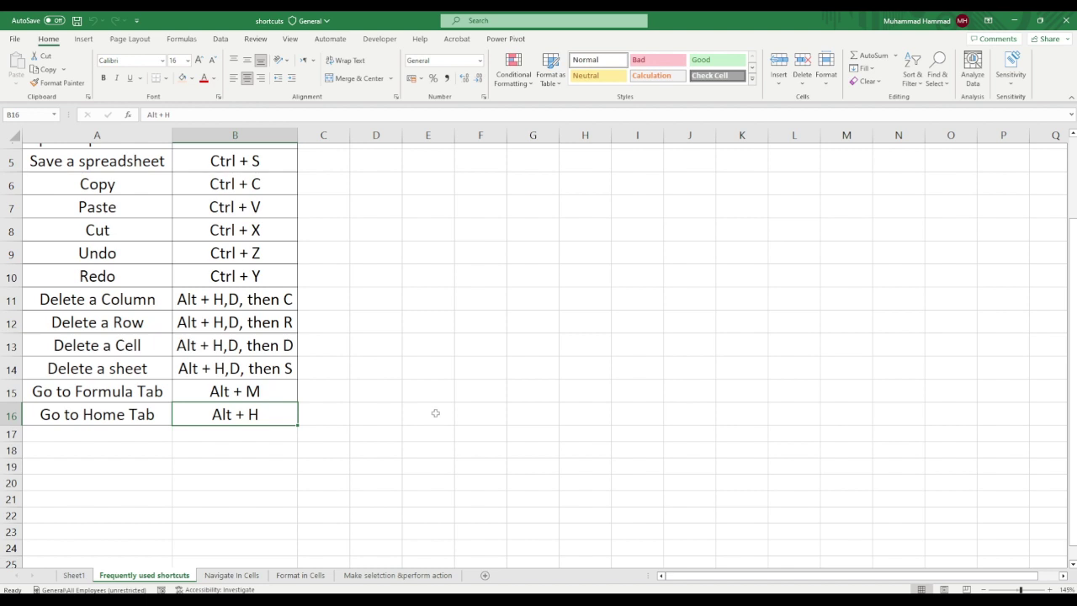
# Open the Navigate In Cells sheet and jump between the table's edges from A9 using Ctrl+arrow keys
pyautogui.click(250, 579)
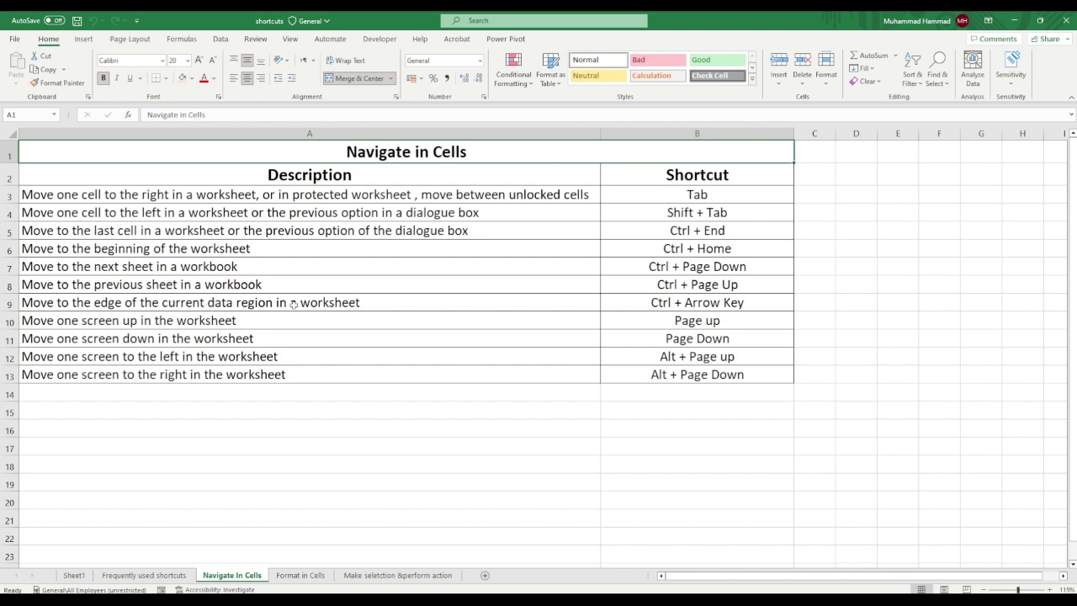
pyautogui.click(339, 304)
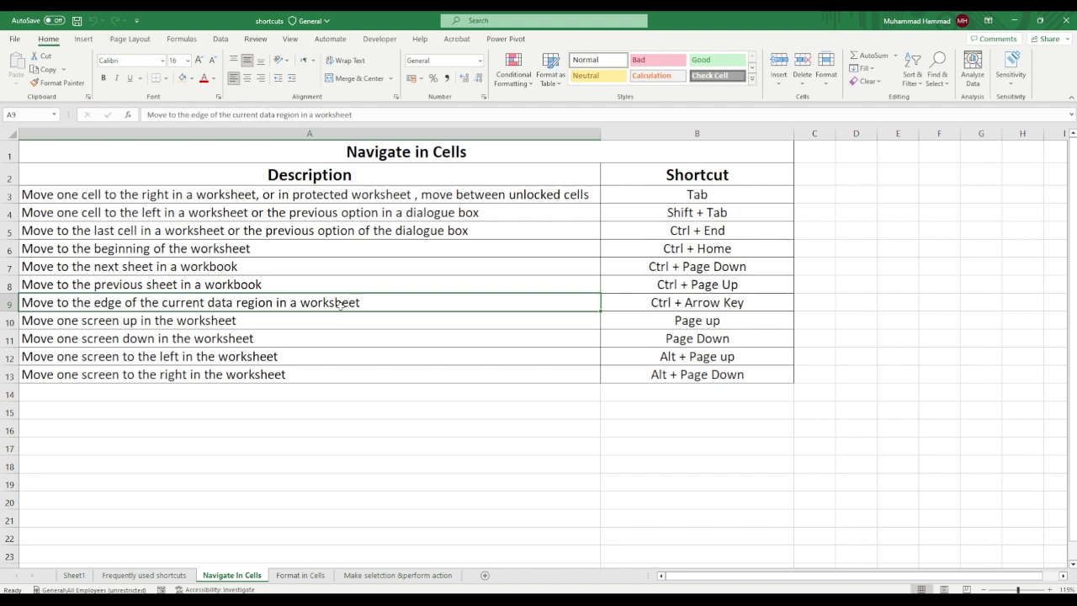
pyautogui.hotkey('ctrl', 'Right')
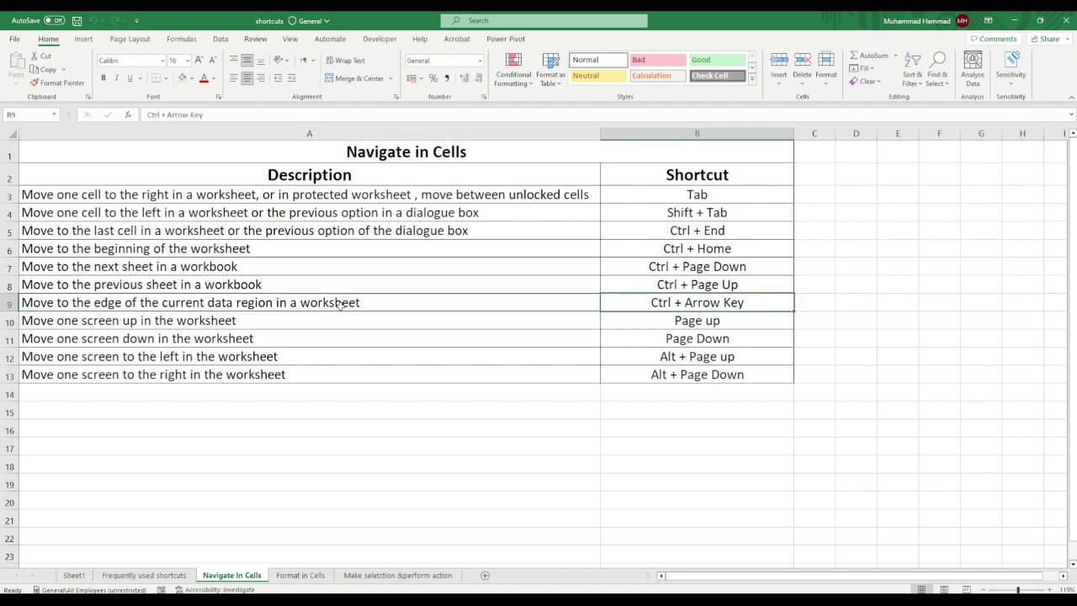
pyautogui.hotkey('ctrl', 'Down')
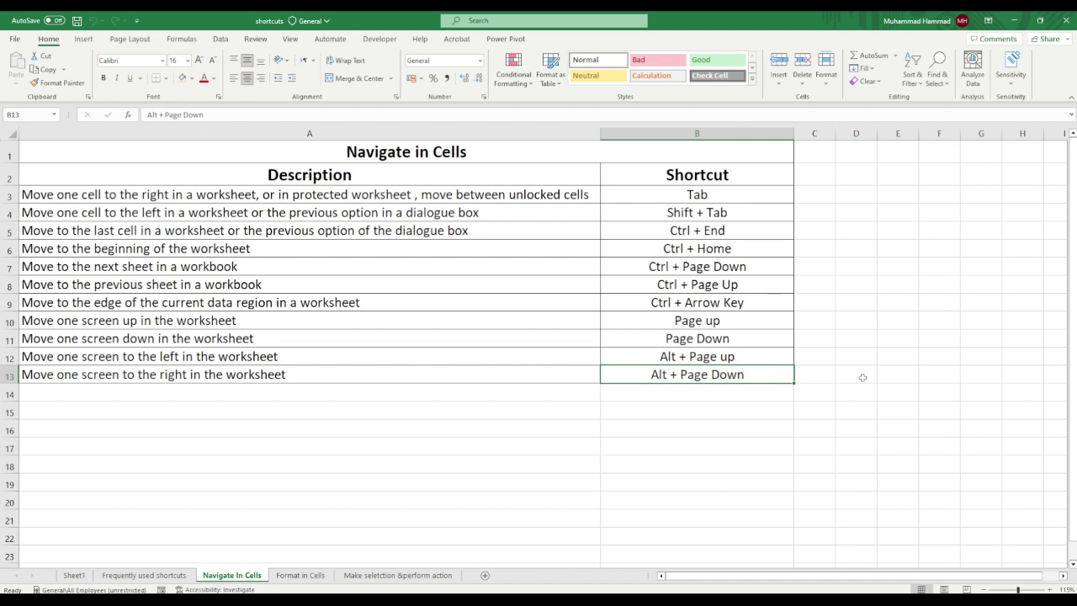
pyautogui.hotkey('ctrl', 'Left')
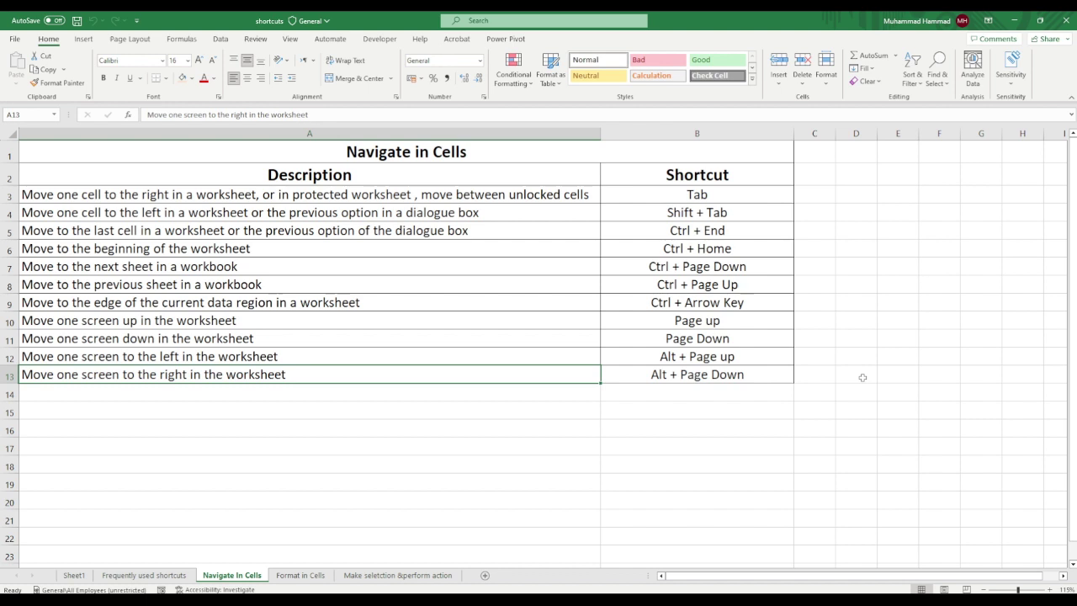
pyautogui.hotkey('ctrl', 'Up')
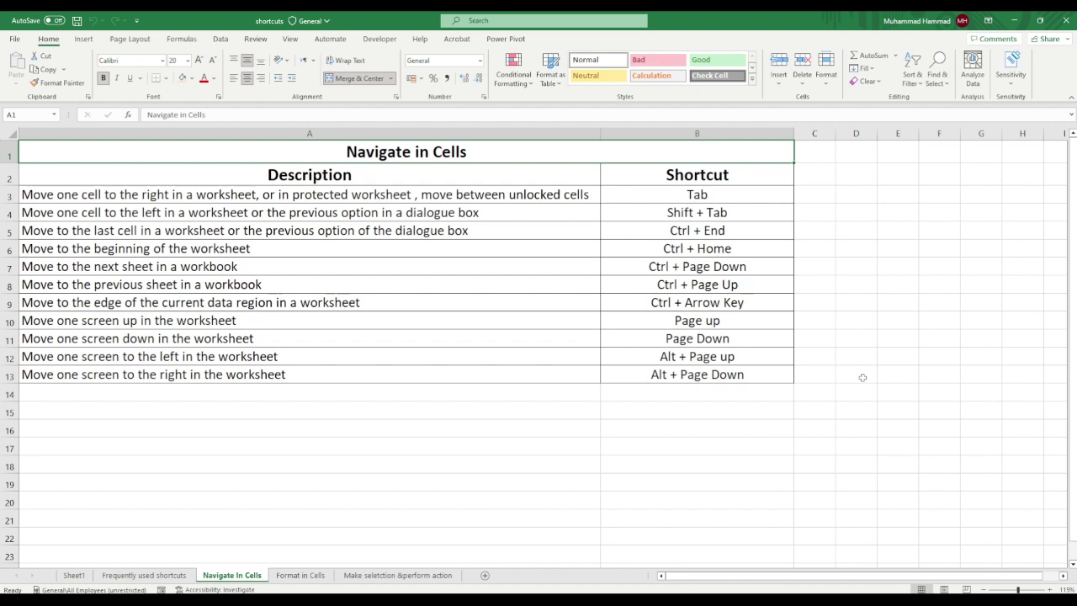
pyautogui.hotkey('ctrl', 'Down')
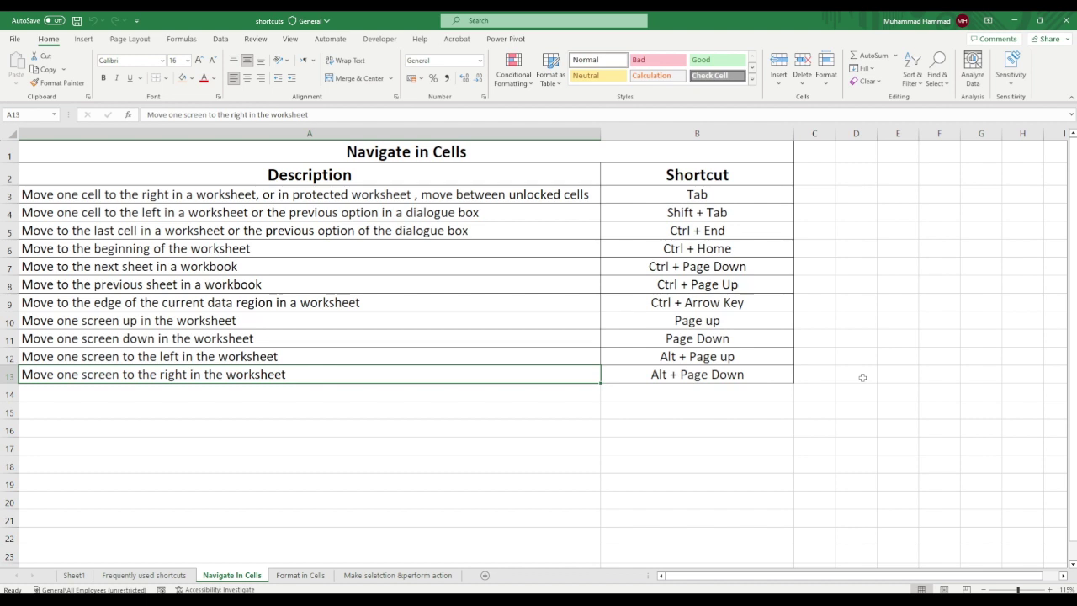
pyautogui.hotkey('ctrl', 'Right')
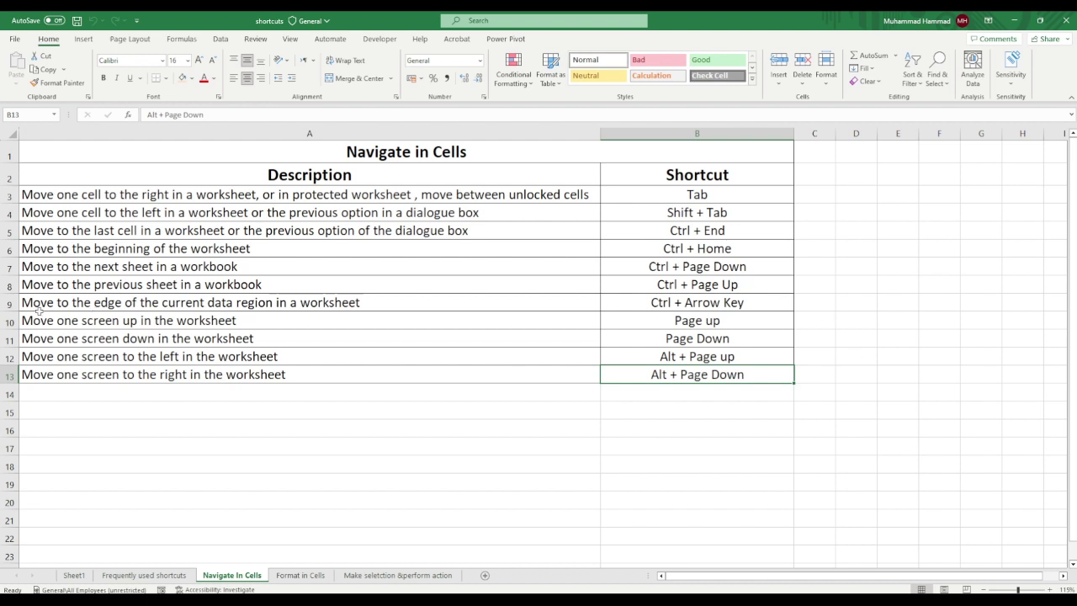
# Move a screen at a time with Page Down past A23 and A47, then Page Up back to the table
pyautogui.scroll(-1, 50, 294)
pyautogui.click(61, 278)
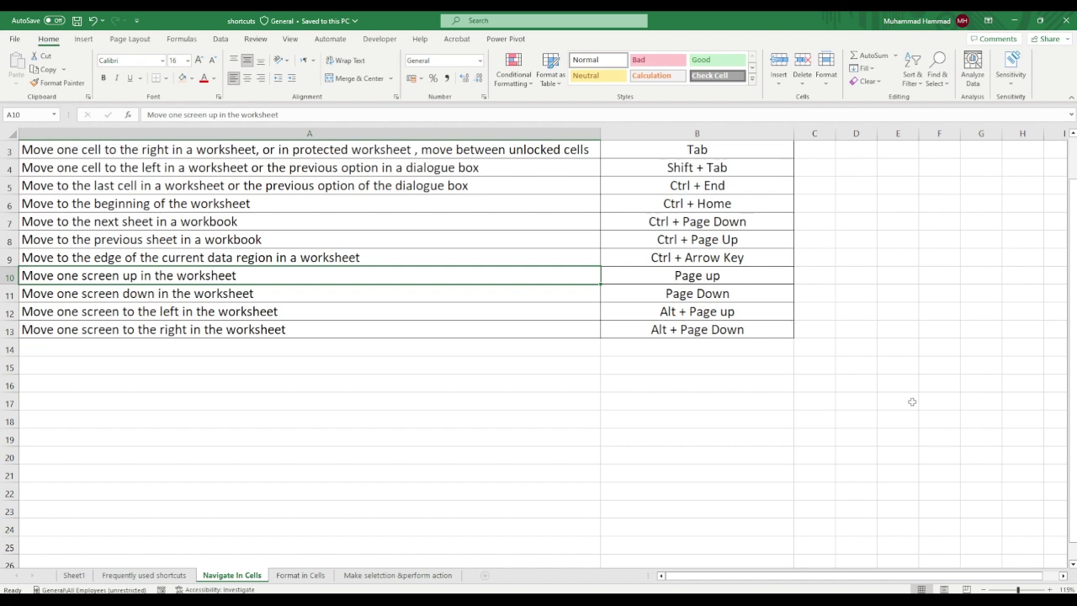
pyautogui.scroll(1, 174, 539)
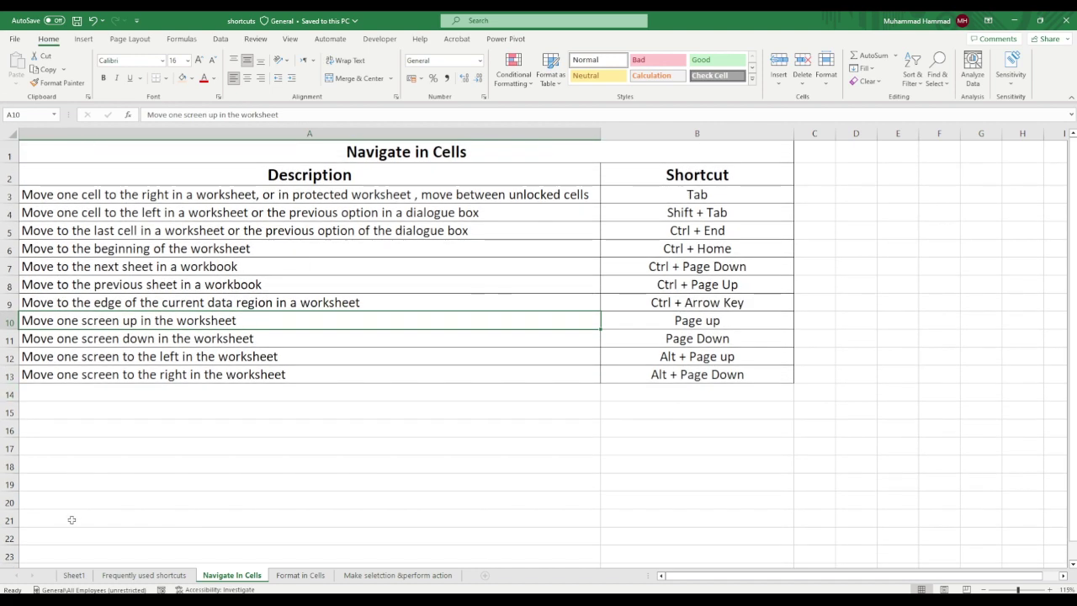
pyautogui.click(29, 555)
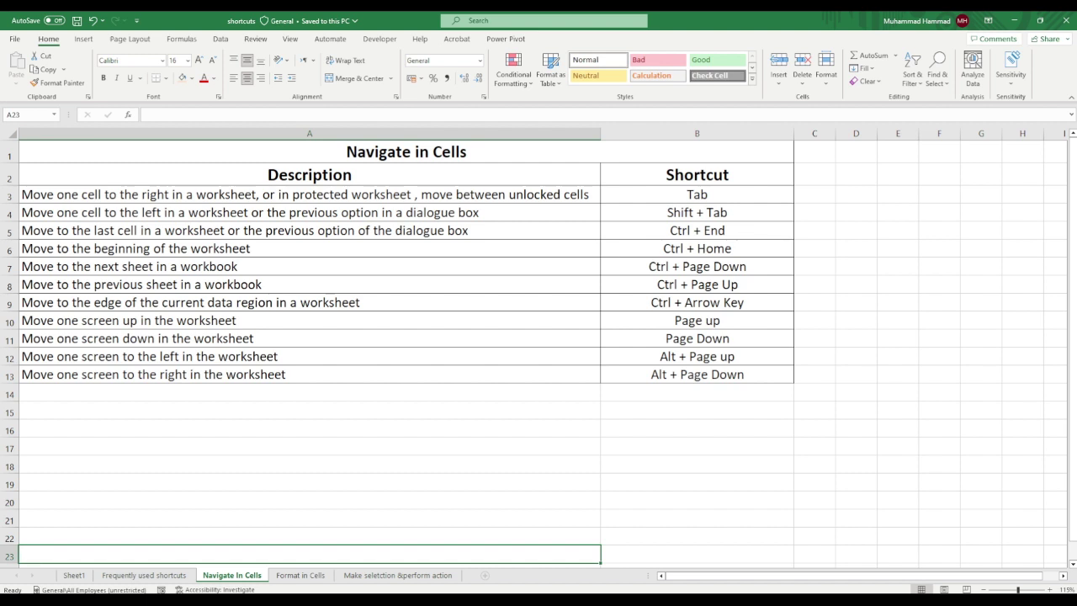
pyautogui.press('pagedown')
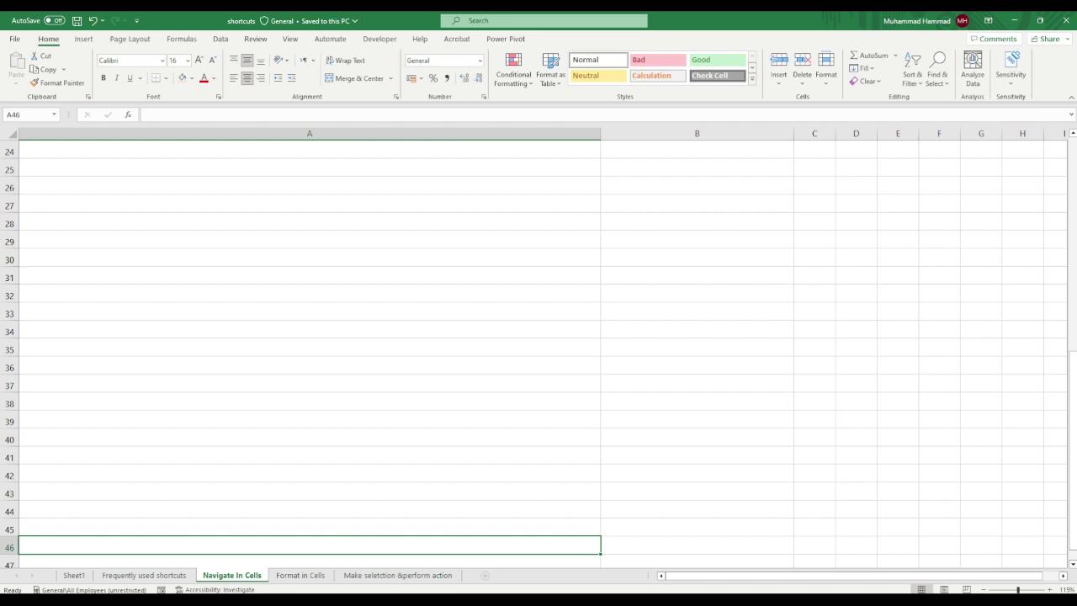
pyautogui.click(286, 156)
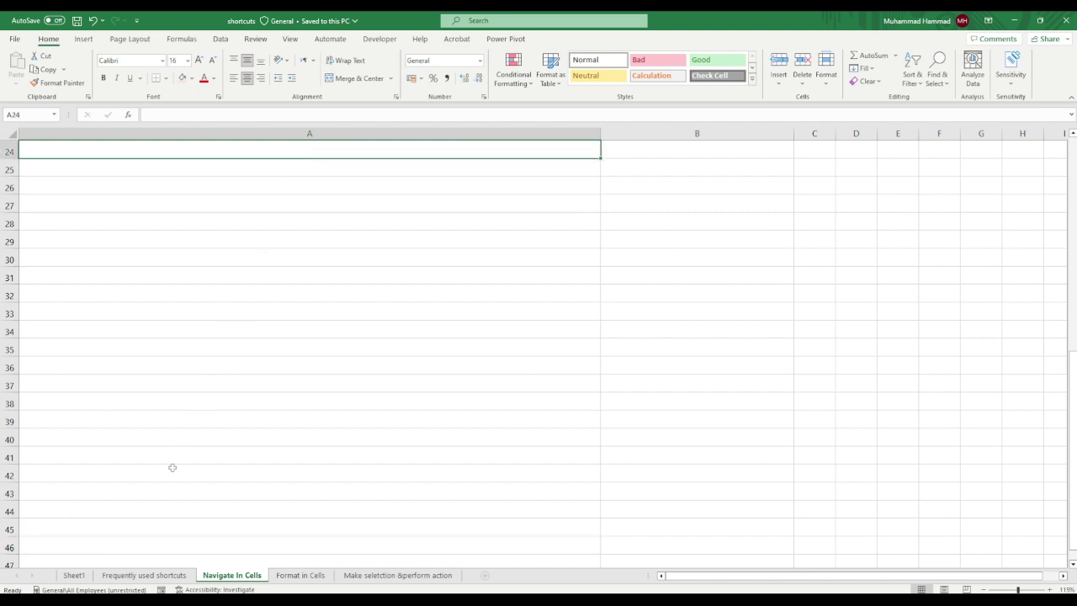
pyautogui.click(152, 557)
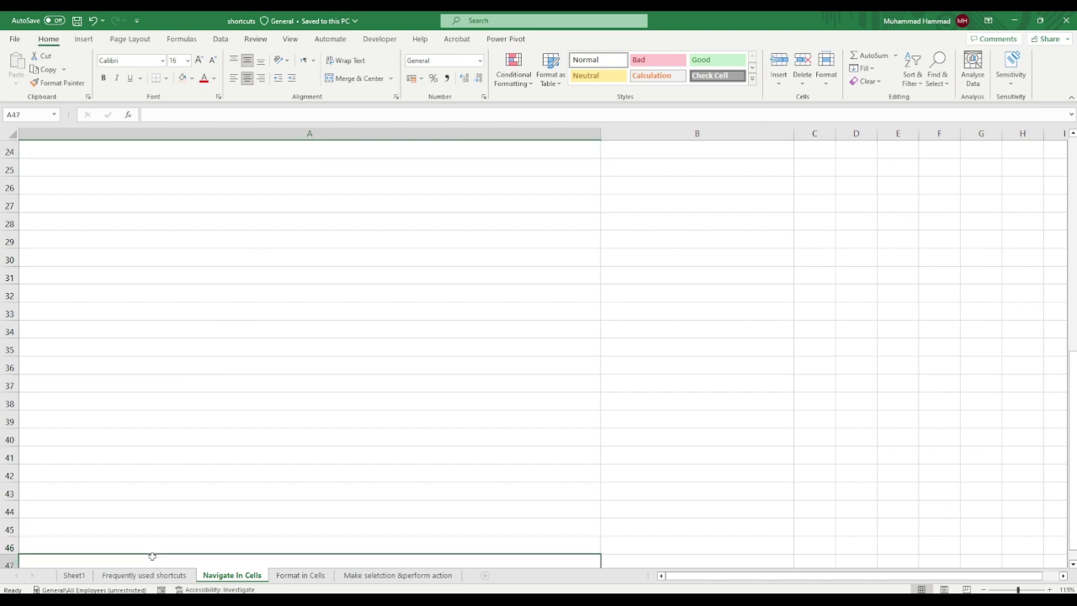
pyautogui.press('pagedown')
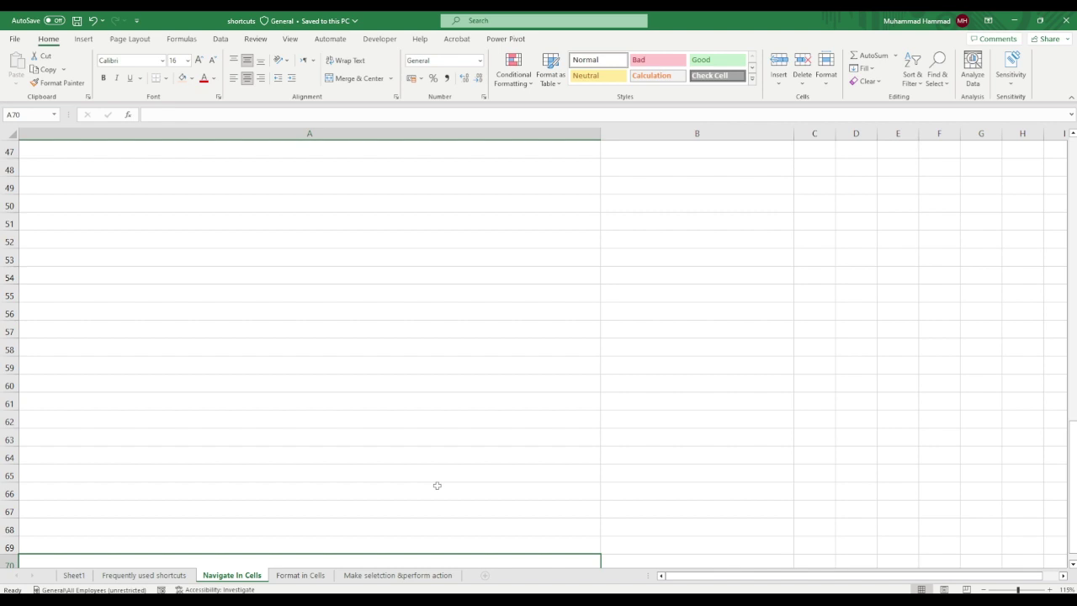
pyautogui.press('pageup')
pyautogui.press('pageup')
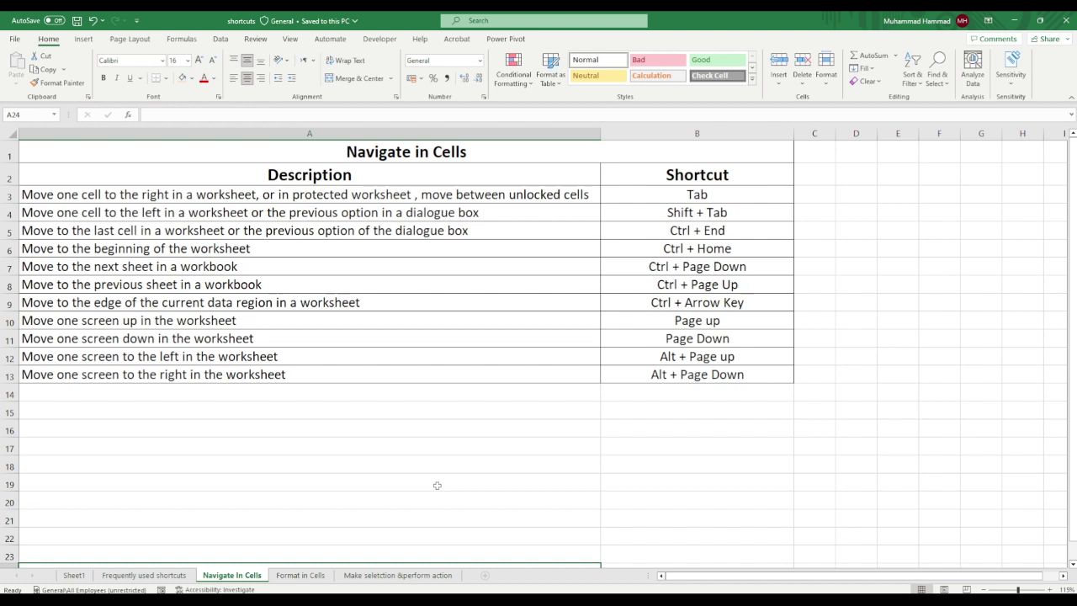
pyautogui.click(169, 374)
pyautogui.click(92, 360)
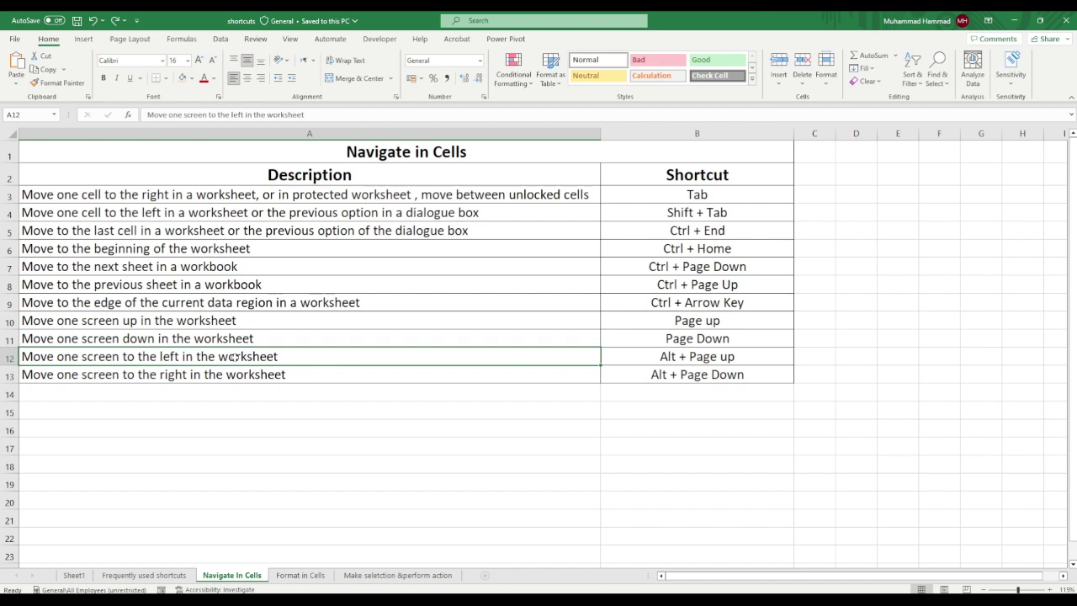
pyautogui.click(684, 380)
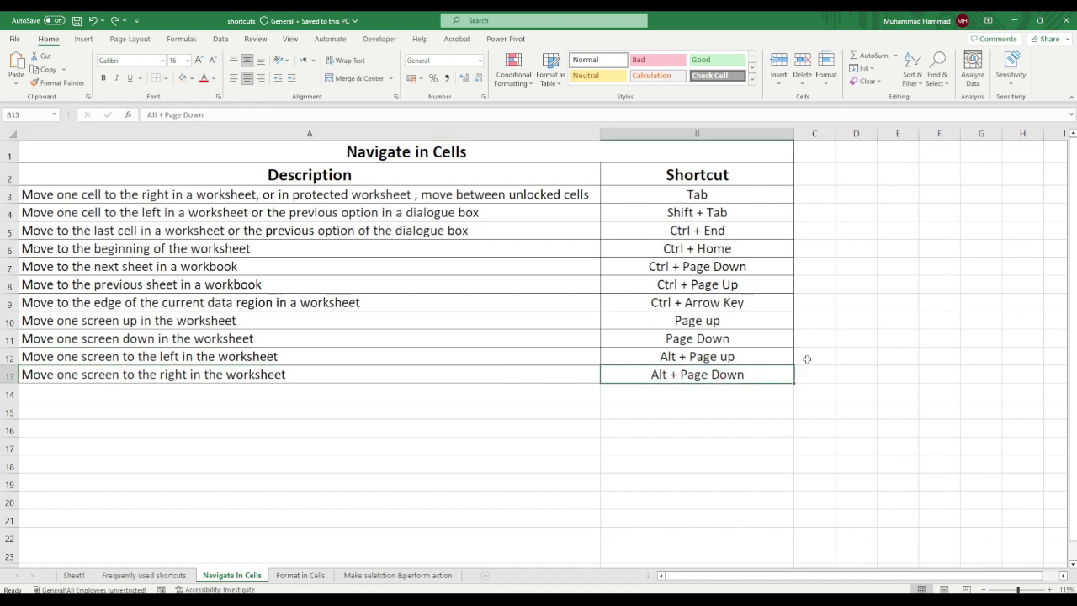
pyautogui.click(707, 357)
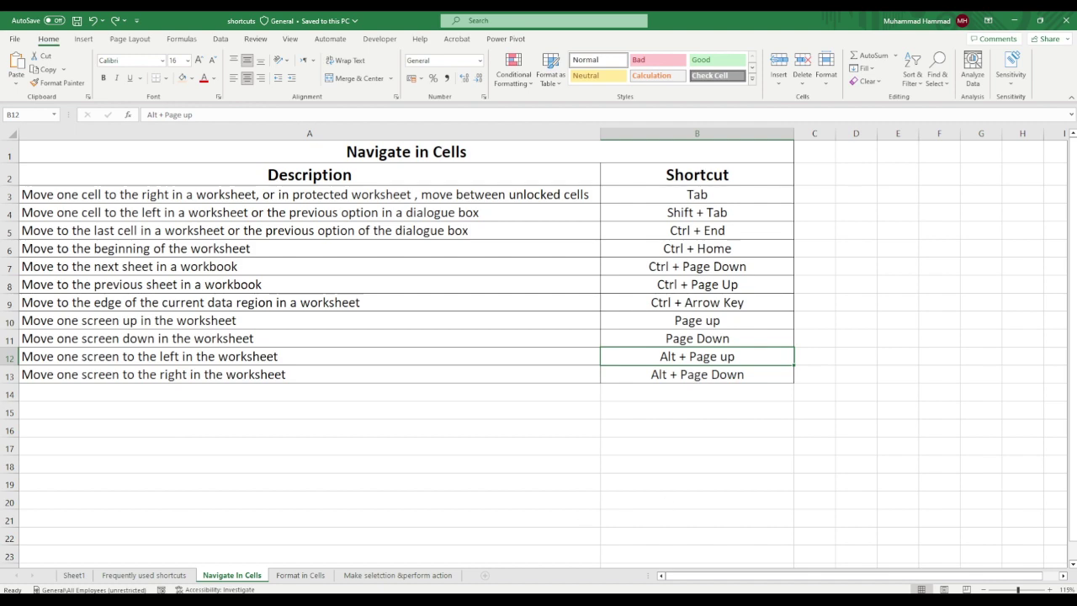
pyautogui.hotkey('alt', 'pagedown')
pyautogui.hotkey('alt', 'pagedown')
pyautogui.hotkey('alt', 'pagedown')
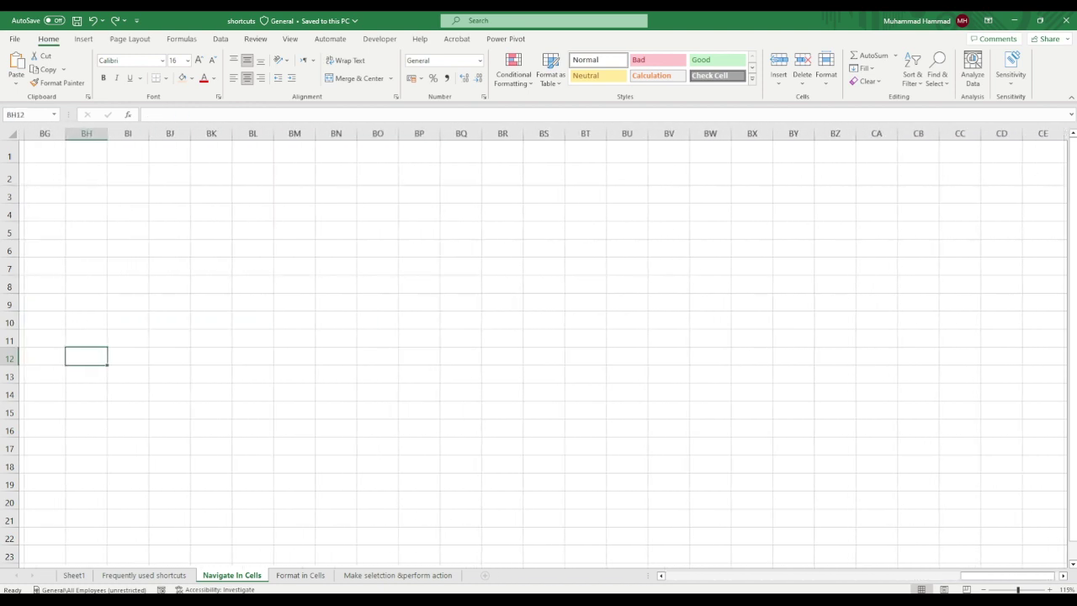
pyautogui.hotkey('alt', 'pagedown')
pyautogui.hotkey('alt', 'pagedown')
pyautogui.hotkey('alt', 'pagedown')
pyautogui.hotkey('alt', 'pagedown')
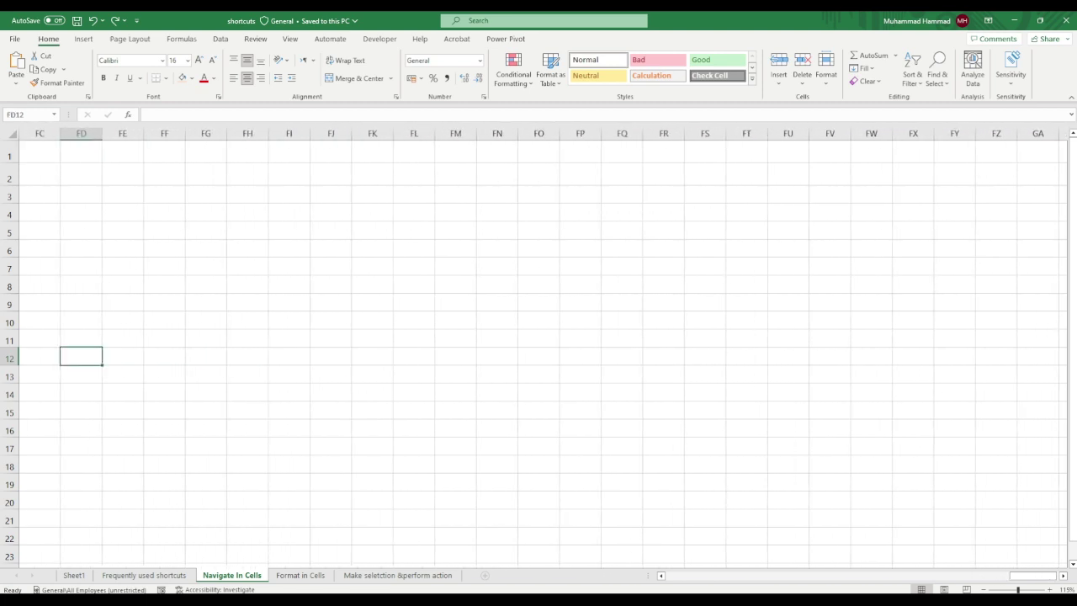
pyautogui.hotkey('alt', 'pagedown')
pyautogui.hotkey('alt', 'pagedown')
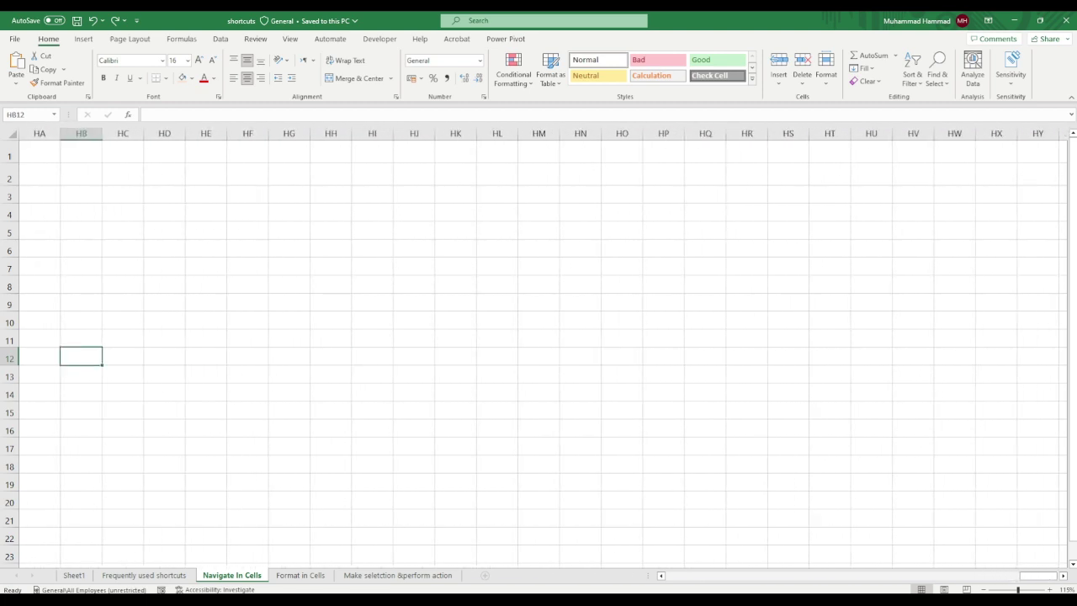
pyautogui.hotkey('alt', 'pageup')
pyautogui.hotkey('alt', 'pageup')
pyautogui.hotkey('alt', 'pageup')
pyautogui.hotkey('alt', 'pageup')
pyautogui.hotkey('alt', 'pageup')
pyautogui.hotkey('alt', 'pageup')
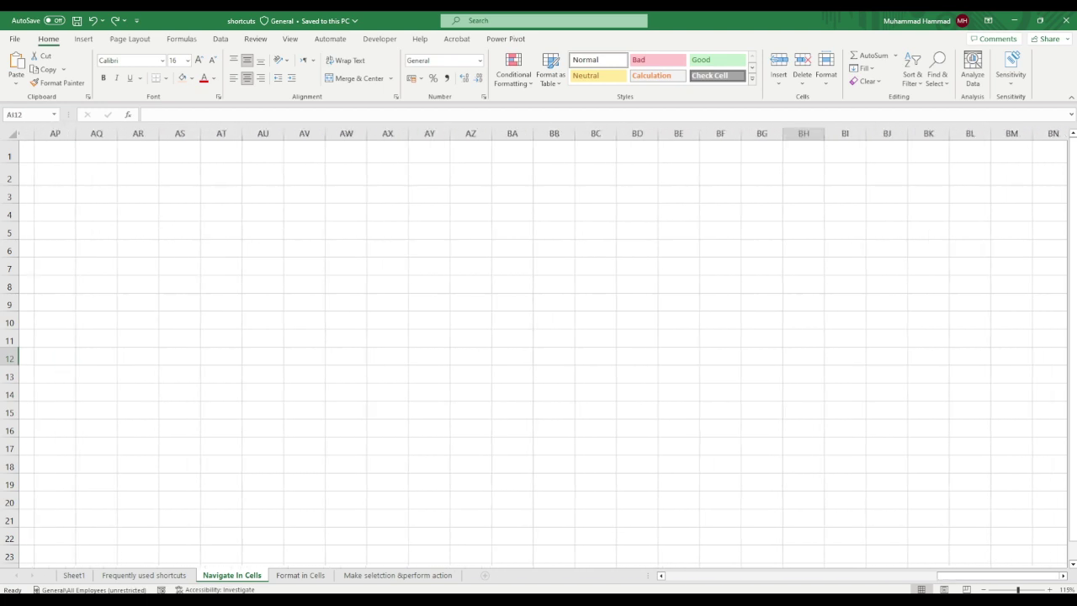
pyautogui.hotkey('alt', 'pageup')
pyautogui.hotkey('alt', 'pageup')
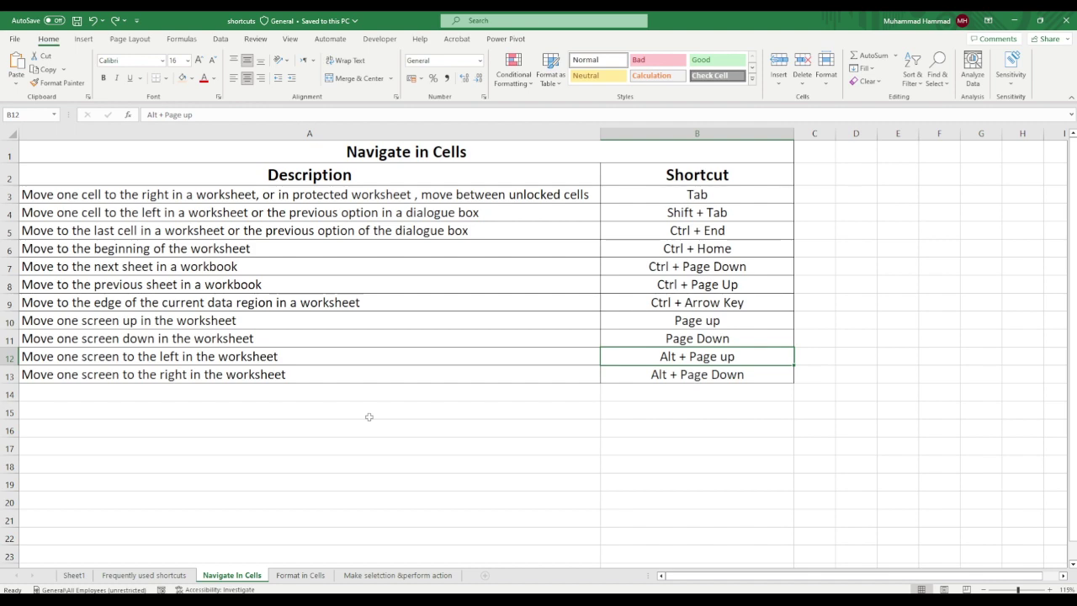
# Go to the Format in Cells sheet, select A3, and open and close Format Cells unchanged
pyautogui.click(317, 577)
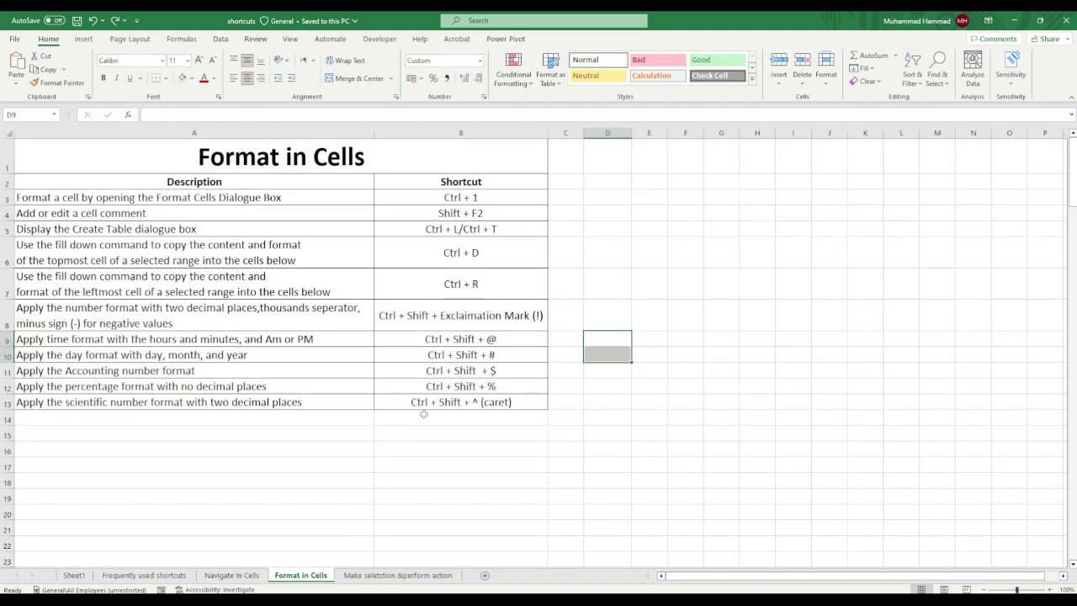
pyautogui.click(122, 197)
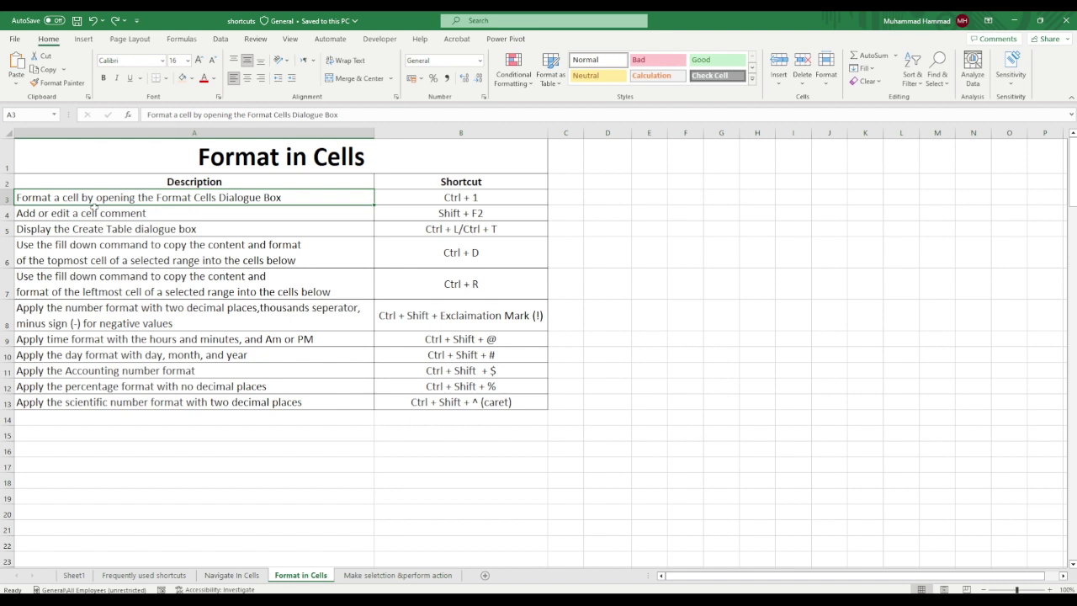
pyautogui.hotkey('ctrl', '1')
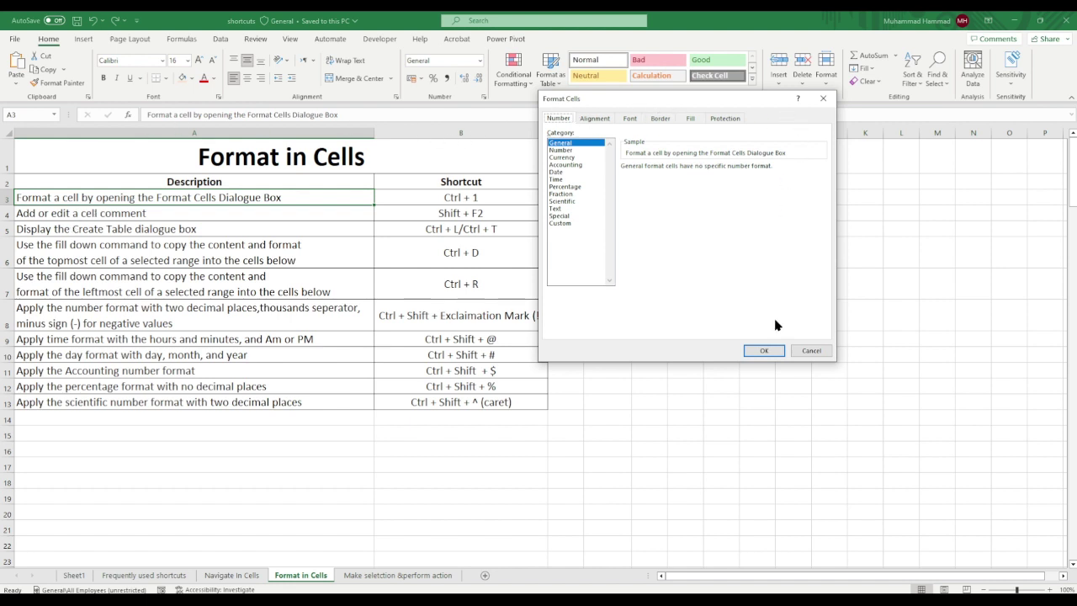
pyautogui.click(775, 349)
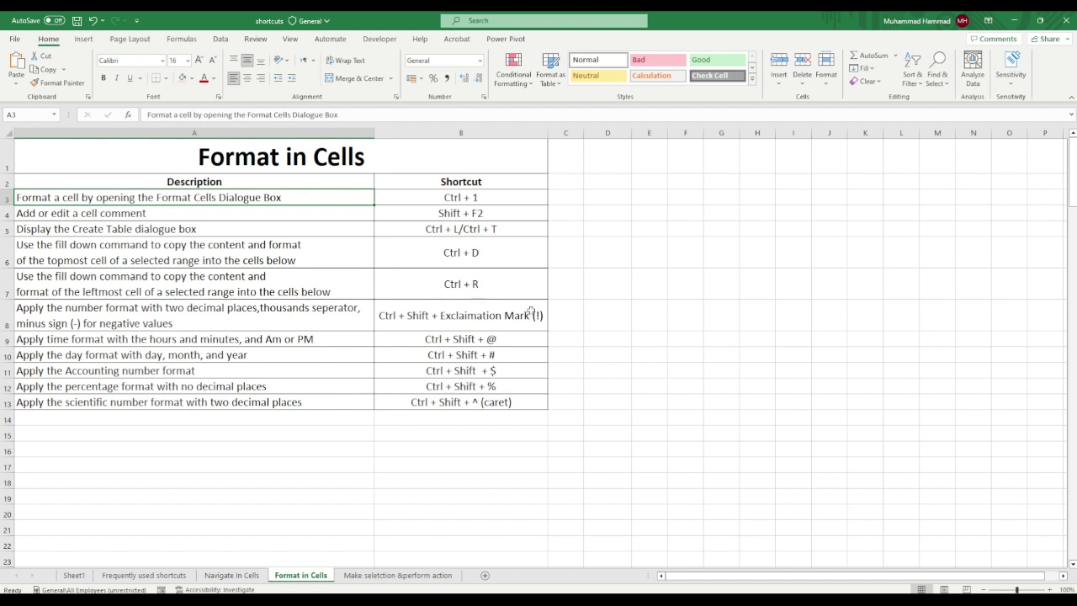
# Add a note reading 'hello world' to cell E17 using Shift+F2
pyautogui.click(718, 200)
pyautogui.click(652, 462)
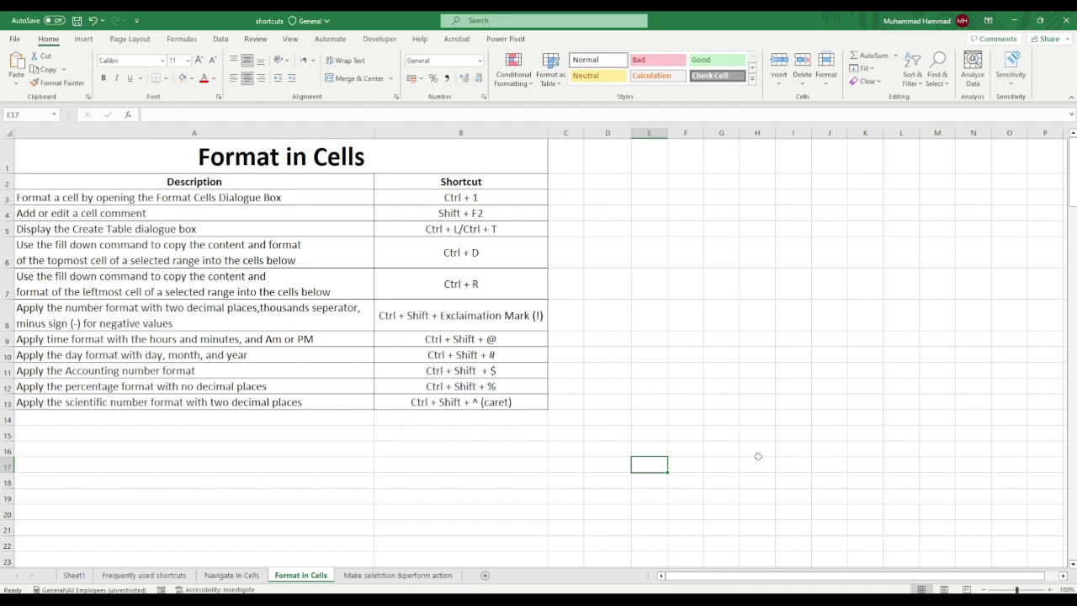
pyautogui.hotkey('shift', 'F2')
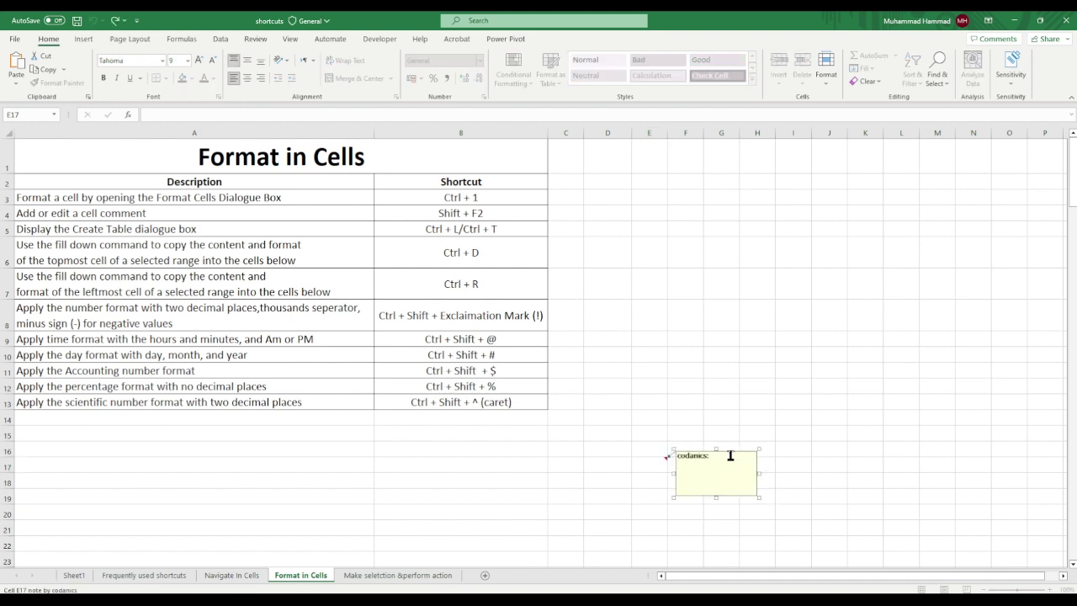
pyautogui.write('he')
pyautogui.write('llo wor')
pyautogui.write('ld')
pyautogui.click(825, 512)
pyautogui.click(657, 462)
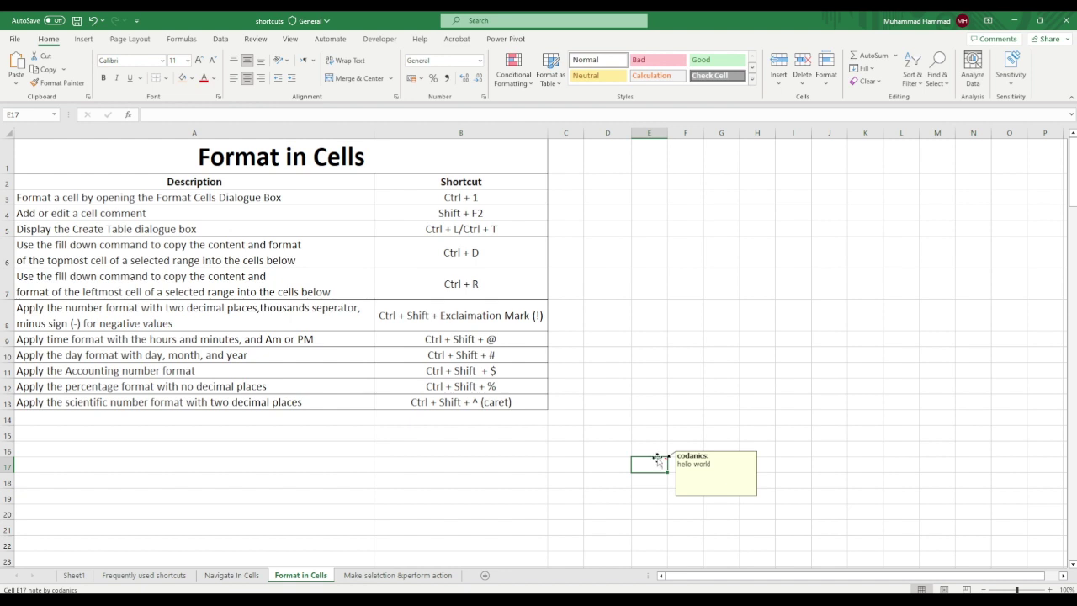
pyautogui.moveTo(649, 467)
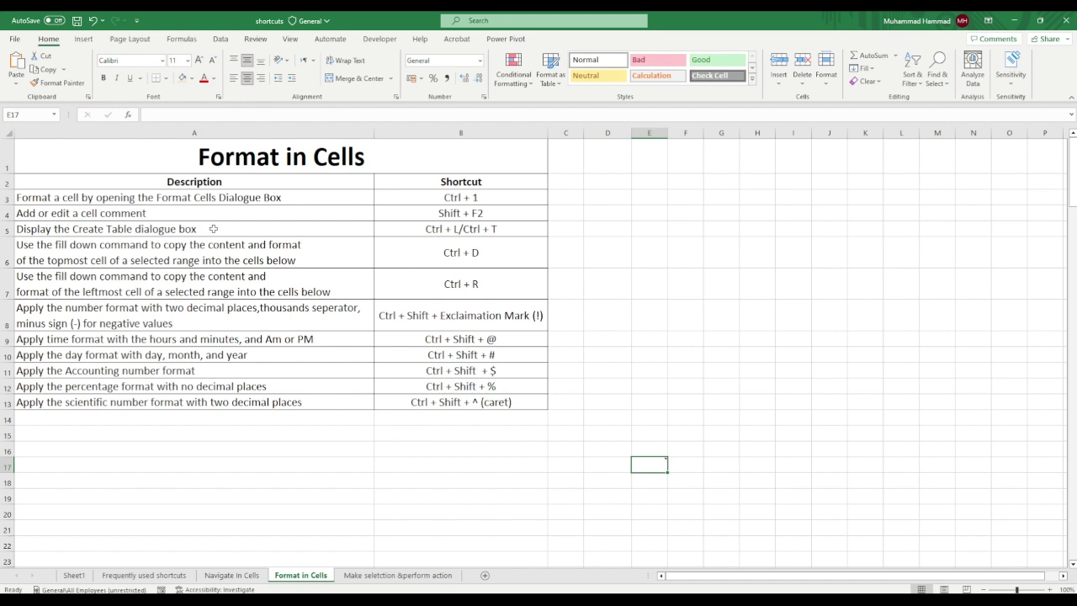
# Enter the headings 'student' and 'subject' in G8:H8 and the student numbers in G9:G12
pyautogui.click(712, 311)
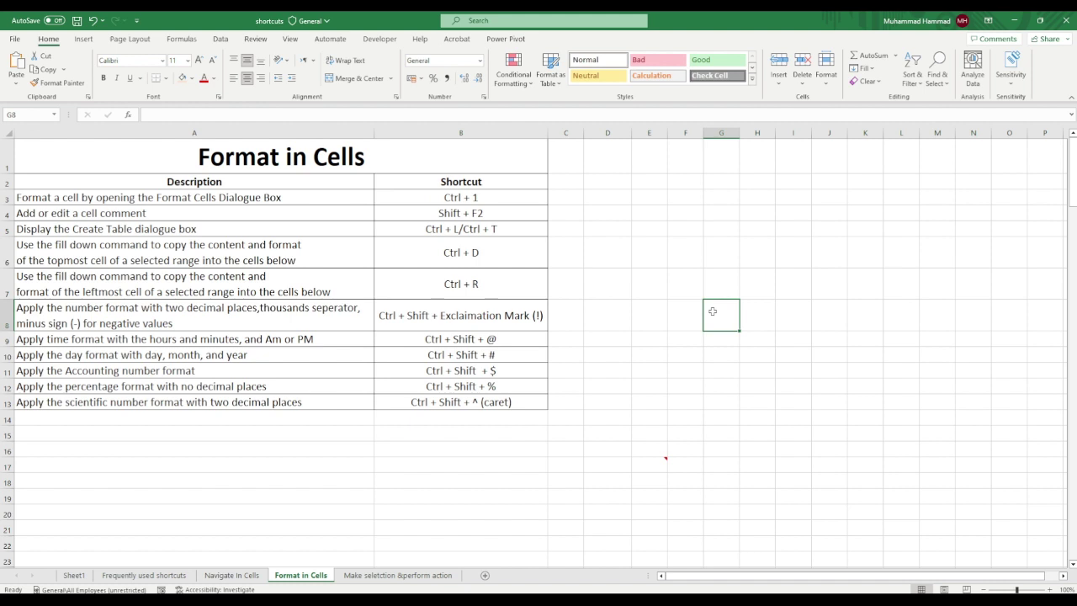
pyautogui.write('stu')
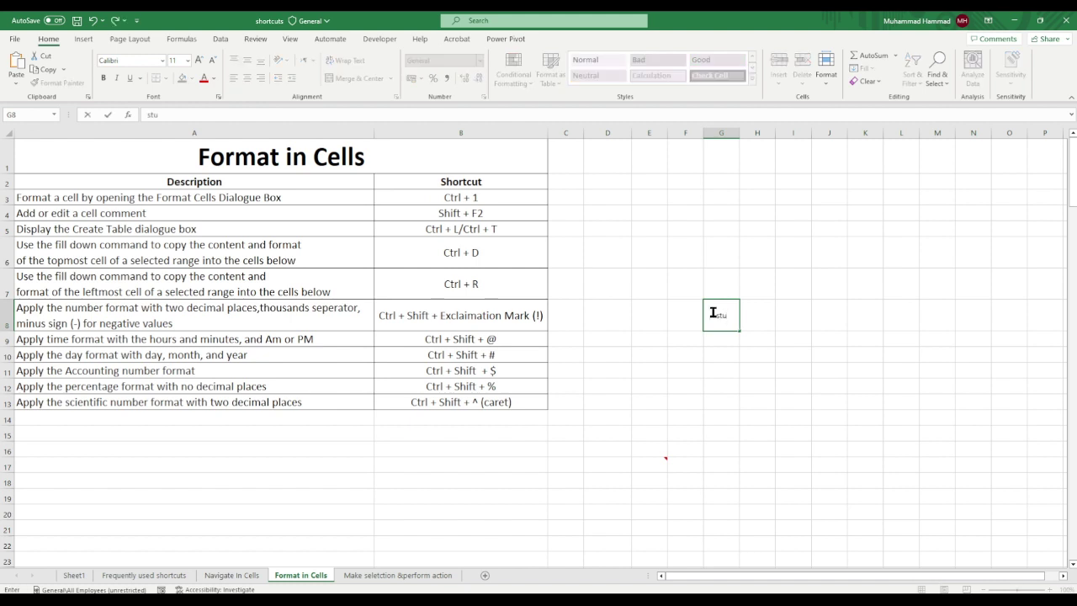
pyautogui.write('de')
pyautogui.write('nt')
pyautogui.press('Tab')
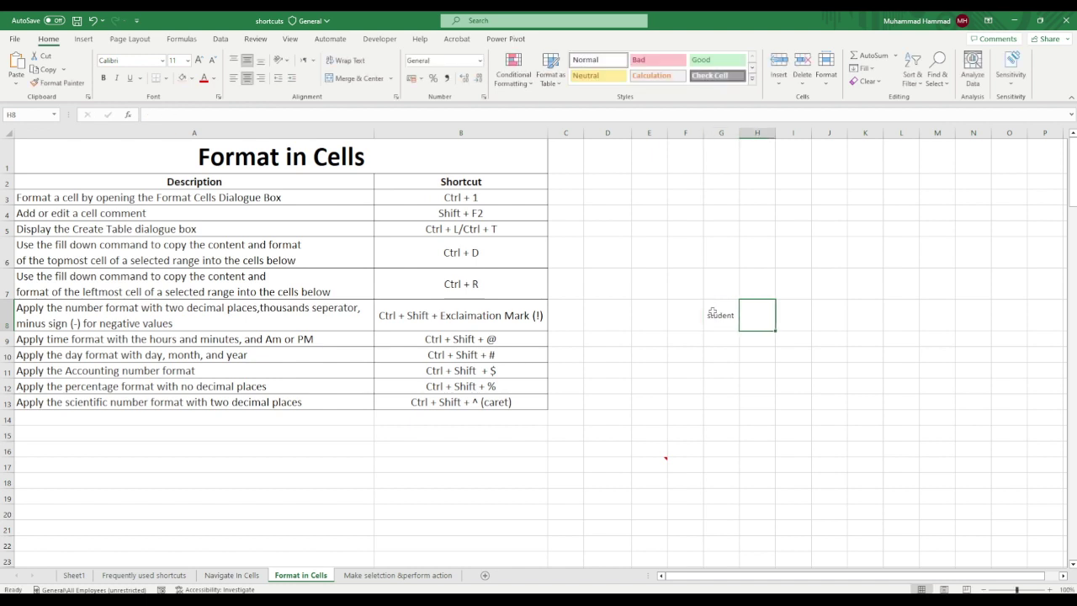
pyautogui.write('subje')
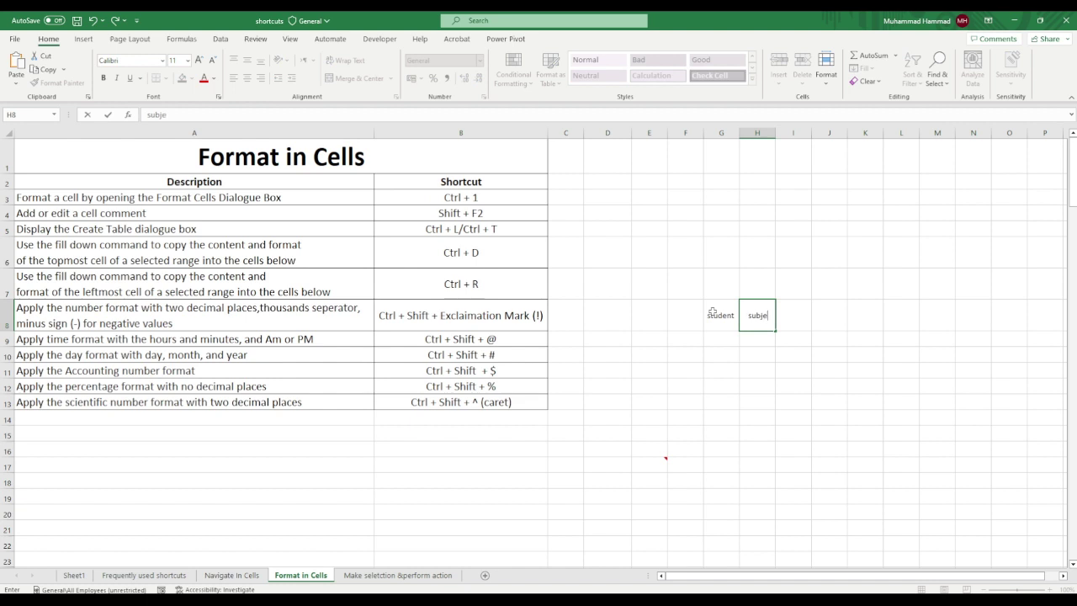
pyautogui.write('ct')
pyautogui.click(725, 340)
pyautogui.write('2')
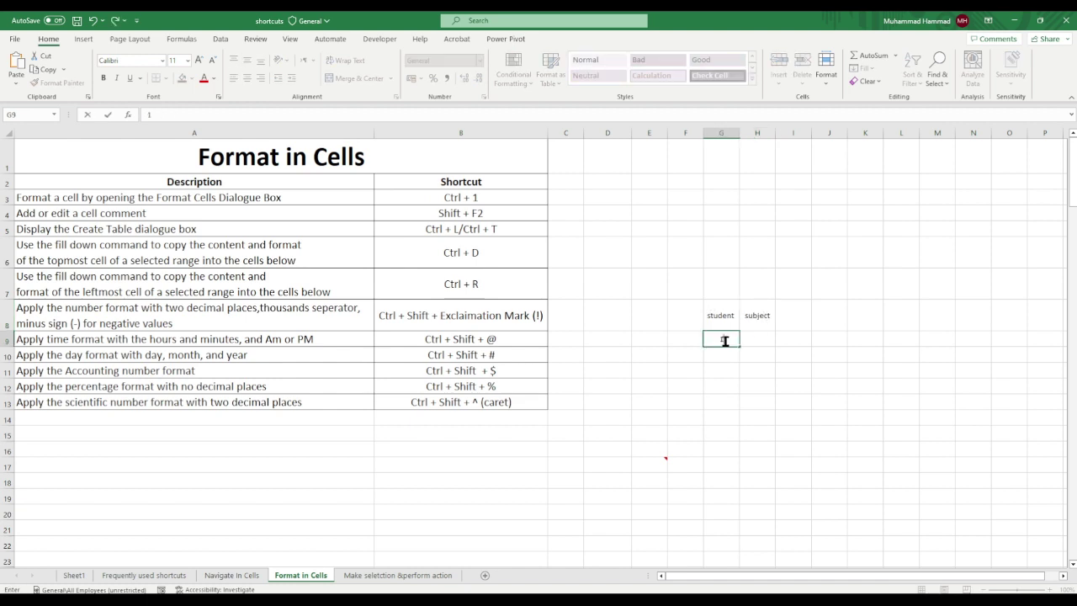
pyautogui.press('Return')
pyautogui.write('2')
pyautogui.press('Return')
pyautogui.write('2')
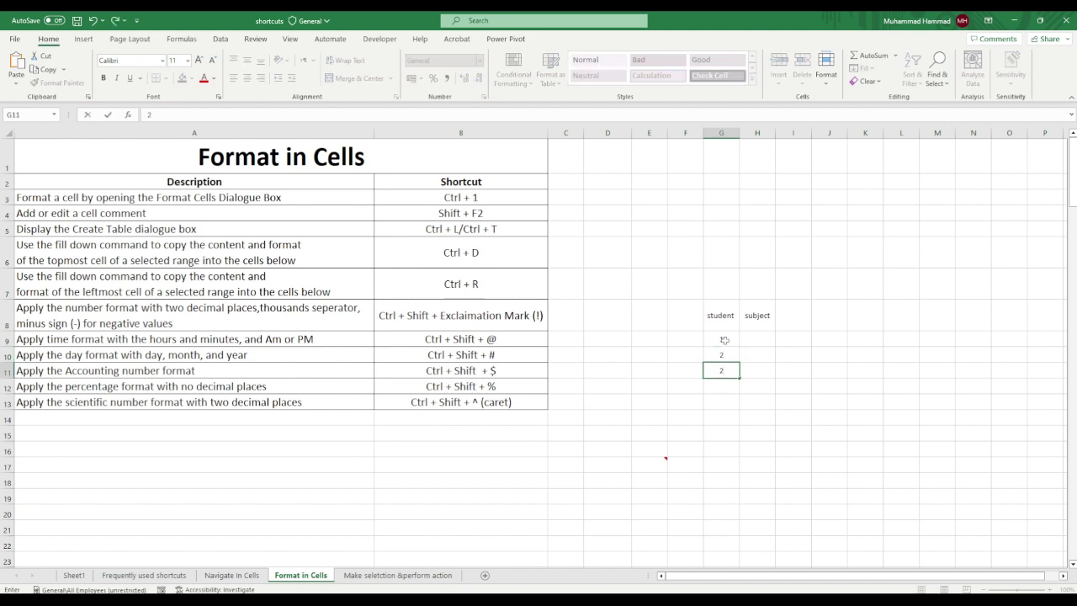
pyautogui.press('BackSpace')
pyautogui.write('3')
pyautogui.press('Return')
pyautogui.write('4')
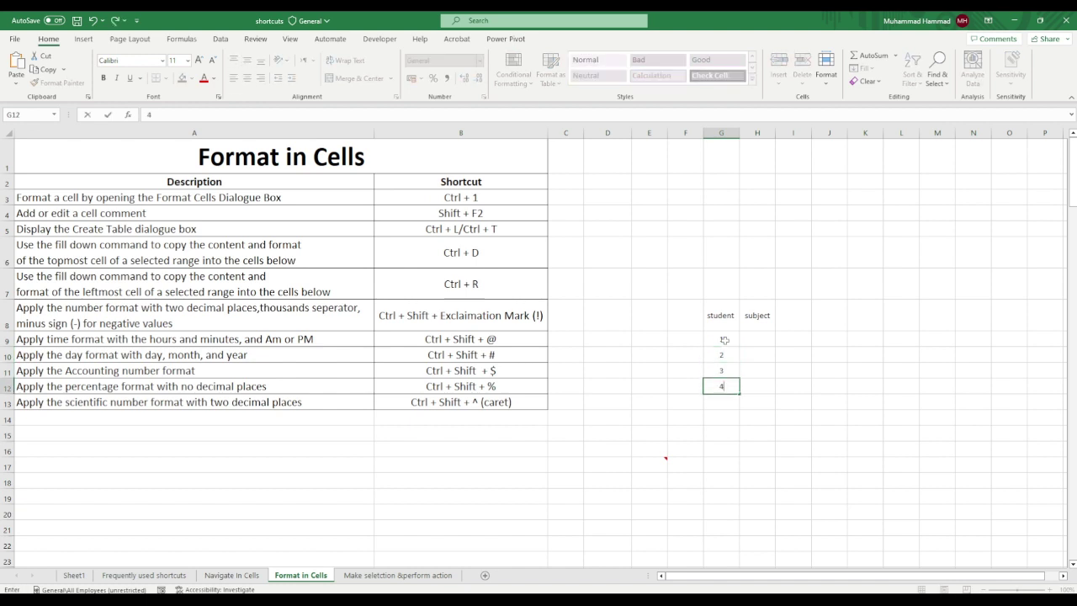
pyautogui.press('Return')
# Fill H9:H12 with the subjects math, sci, english and urdu
pyautogui.click(759, 343)
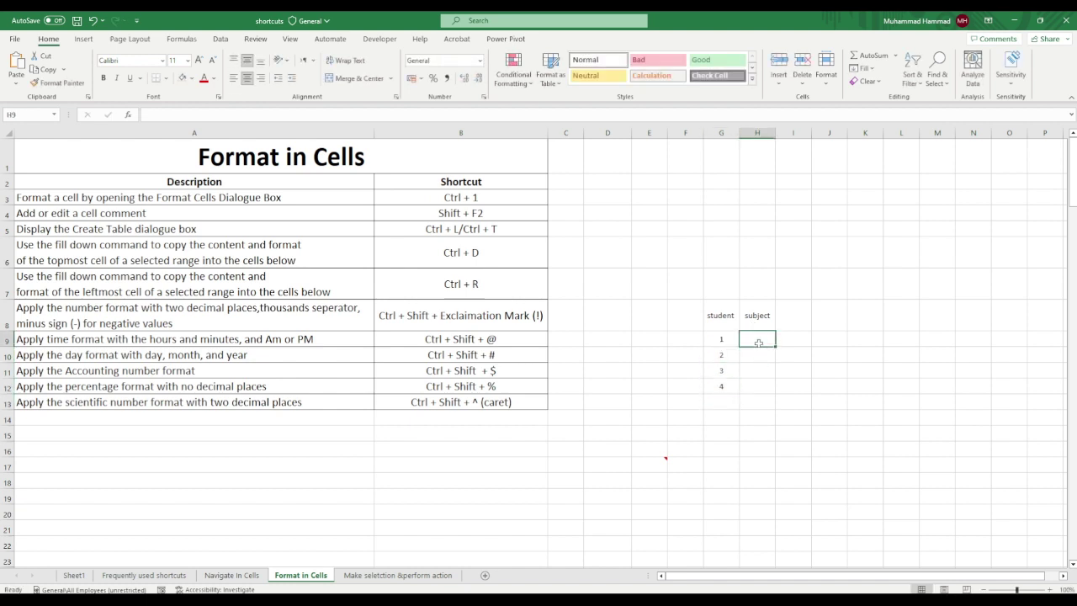
pyautogui.write('marth')
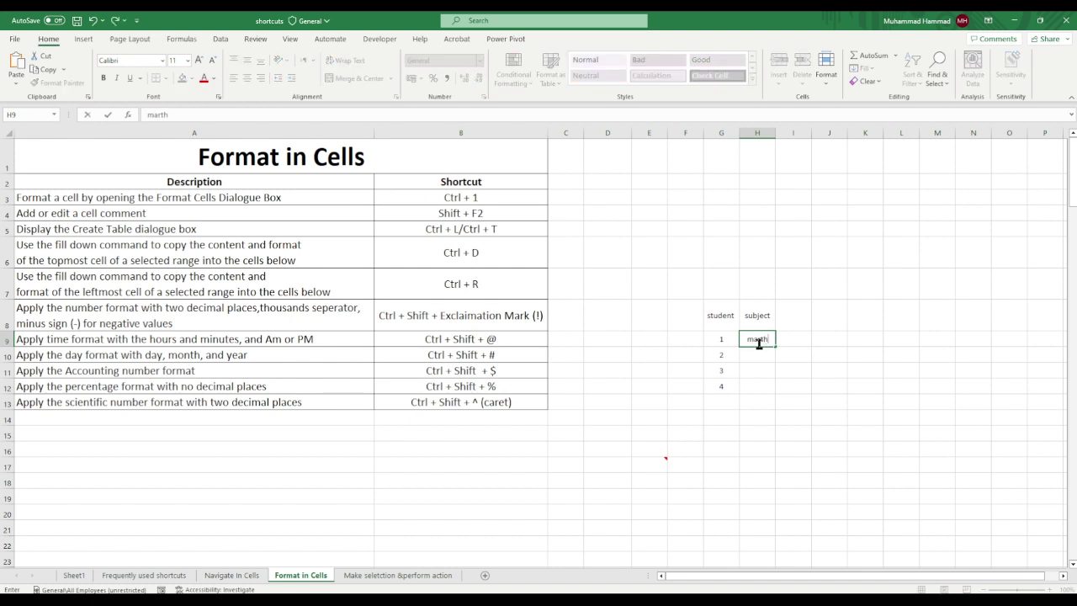
pyautogui.press('BackSpace')
pyautogui.press('BackSpace')
pyautogui.press('BackSpace')
pyautogui.write('th')
pyautogui.press('Return')
pyautogui.write('s')
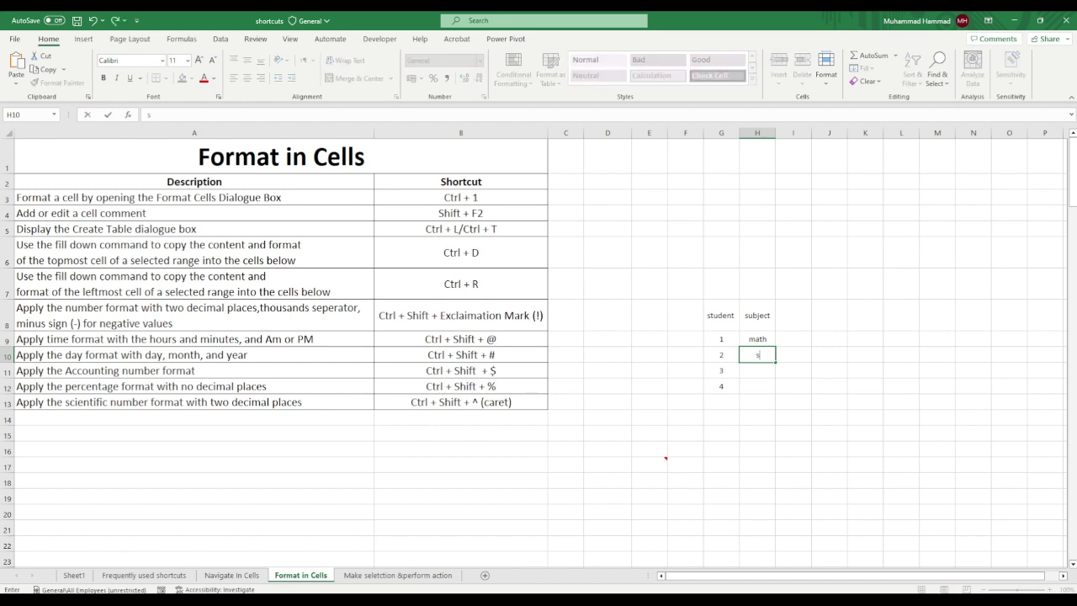
pyautogui.write('ci')
pyautogui.press('Return')
pyautogui.write('e')
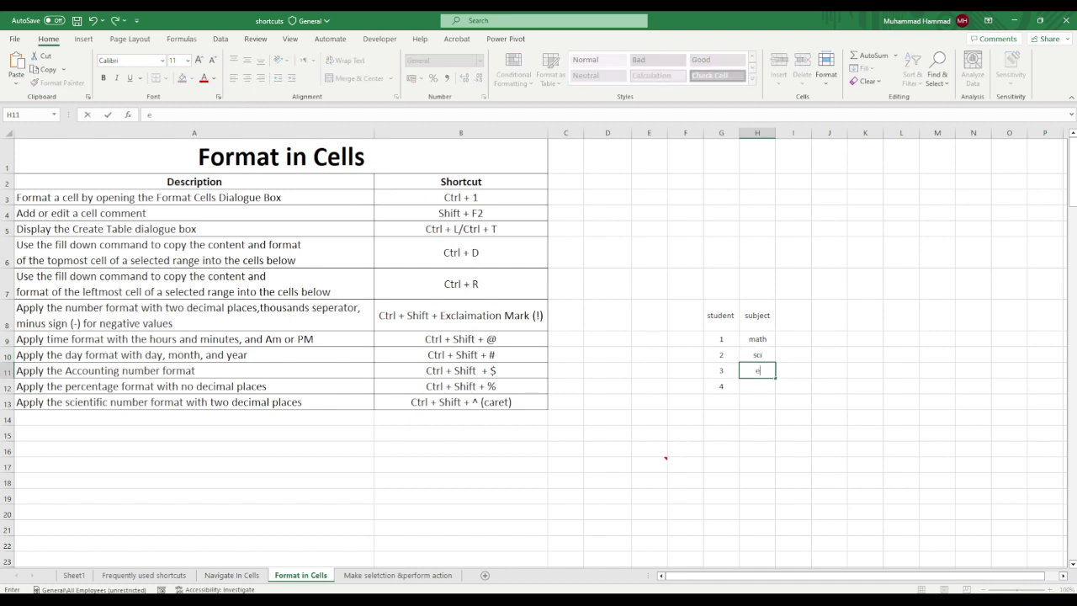
pyautogui.write('nglish')
pyautogui.press('Return')
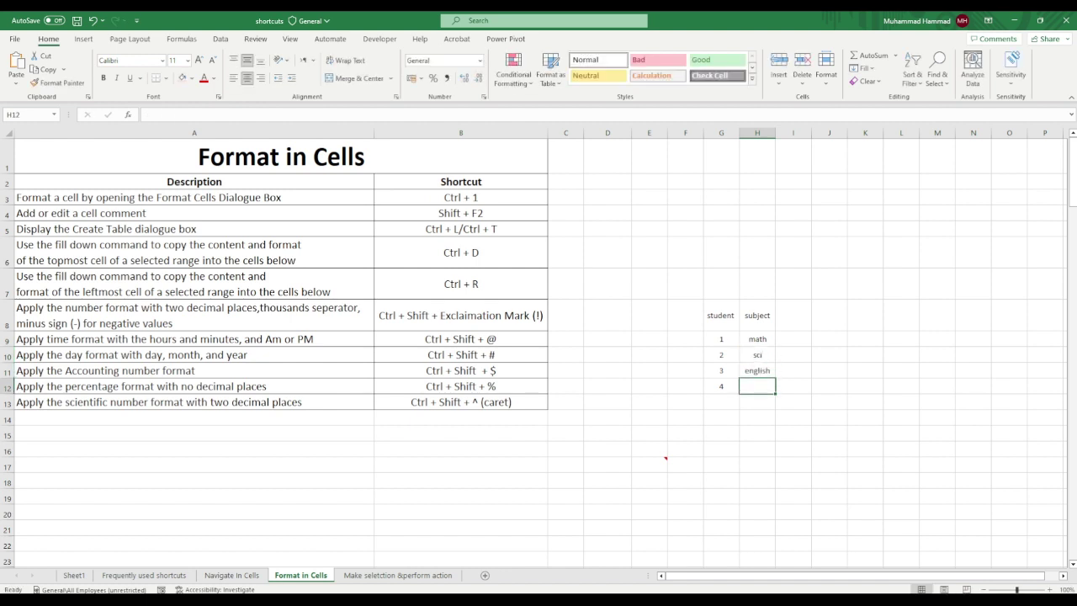
pyautogui.write('urdu')
pyautogui.click(793, 465)
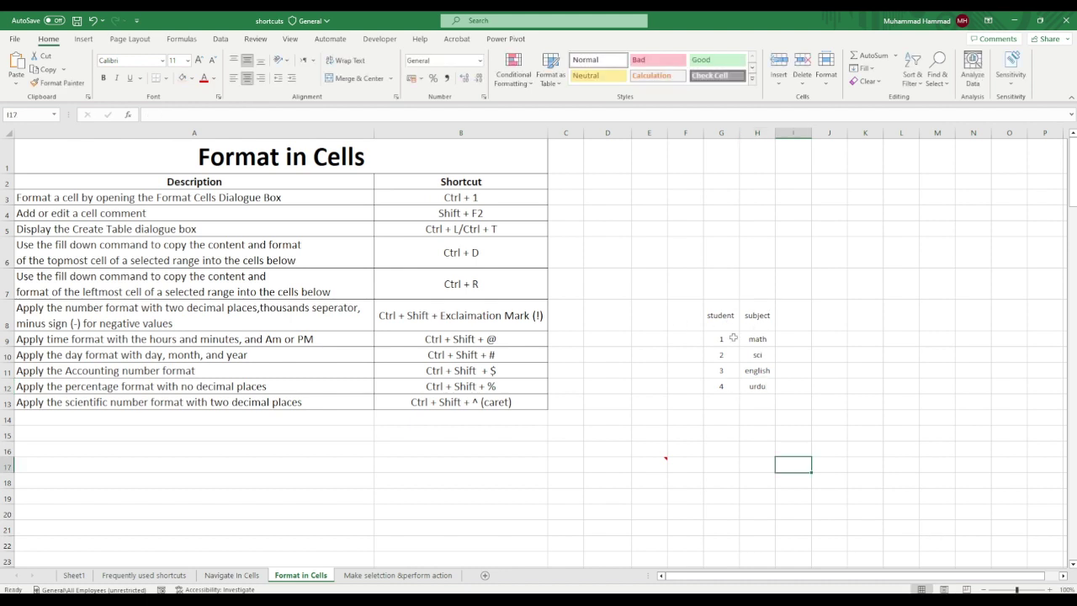
# Convert the G8:H12 list into an Excel table with headers using Ctrl+L
pyautogui.moveTo(720, 313)
pyautogui.mouseDown()
pyautogui.moveTo(758, 348)
pyautogui.moveTo(757, 388)
pyautogui.mouseUp()
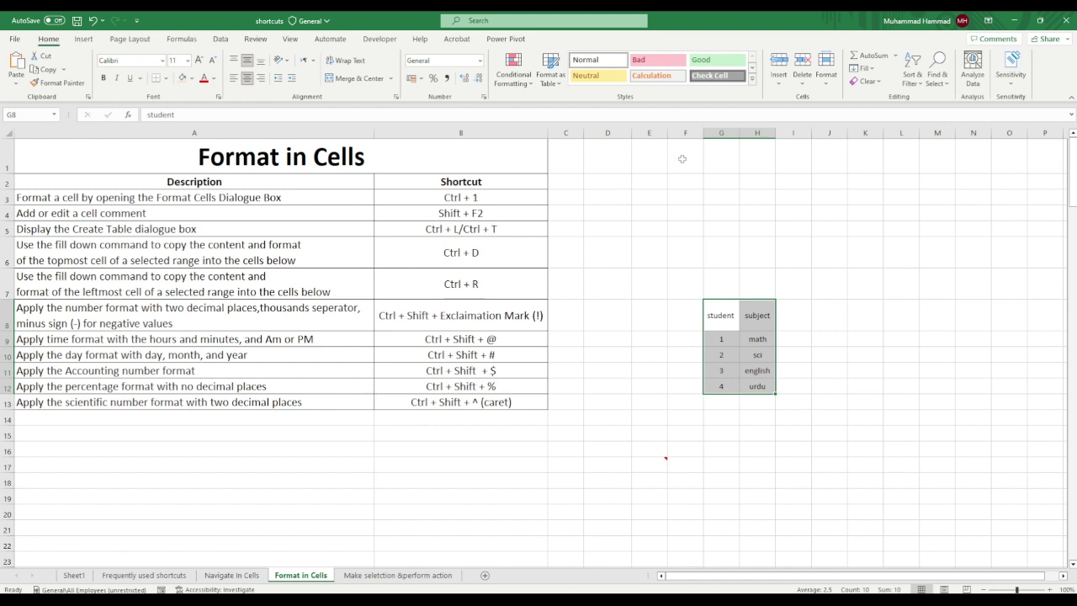
pyautogui.hotkey('ctrl', 't')
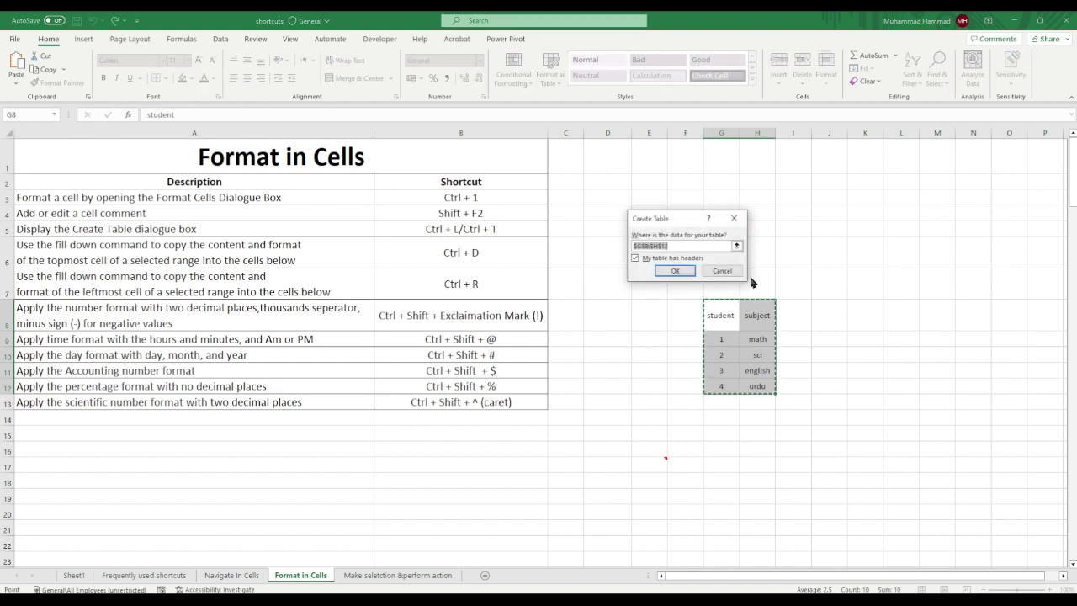
pyautogui.click(734, 217)
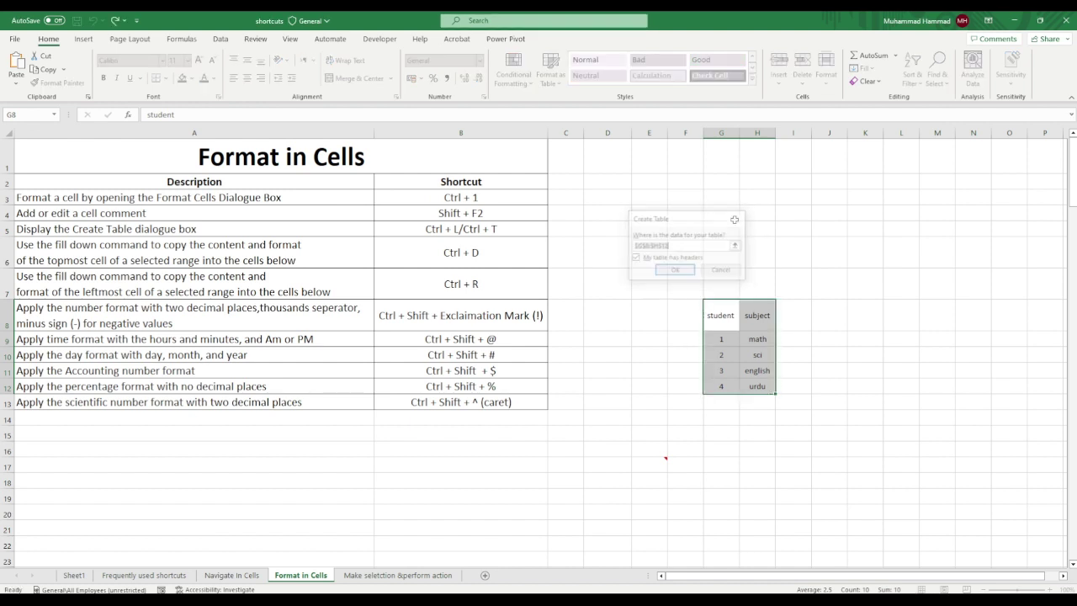
pyautogui.hotkey('ctrl', 'l')
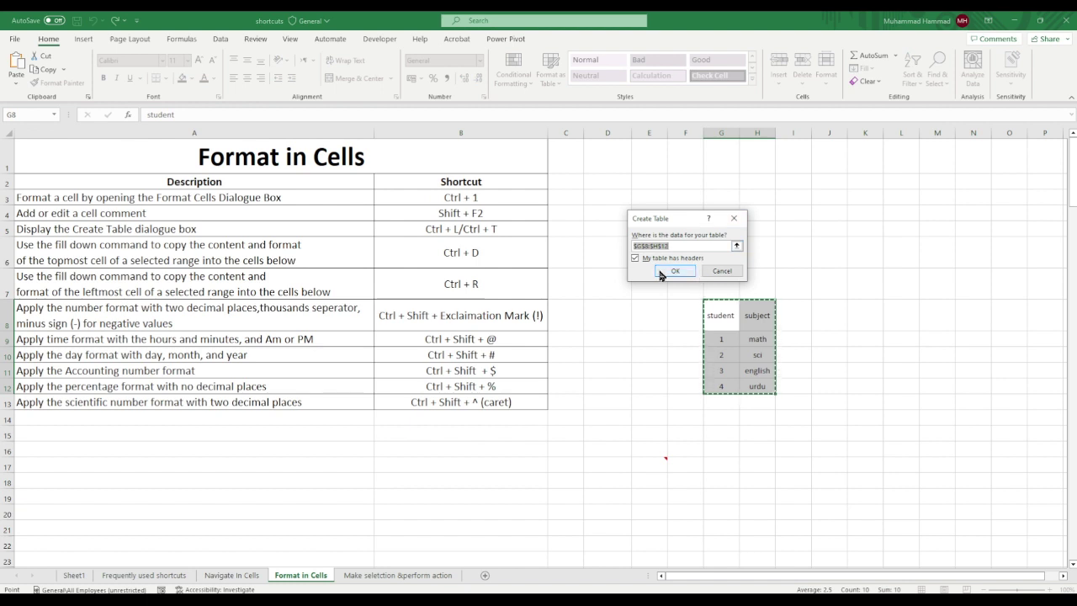
pyautogui.click(677, 271)
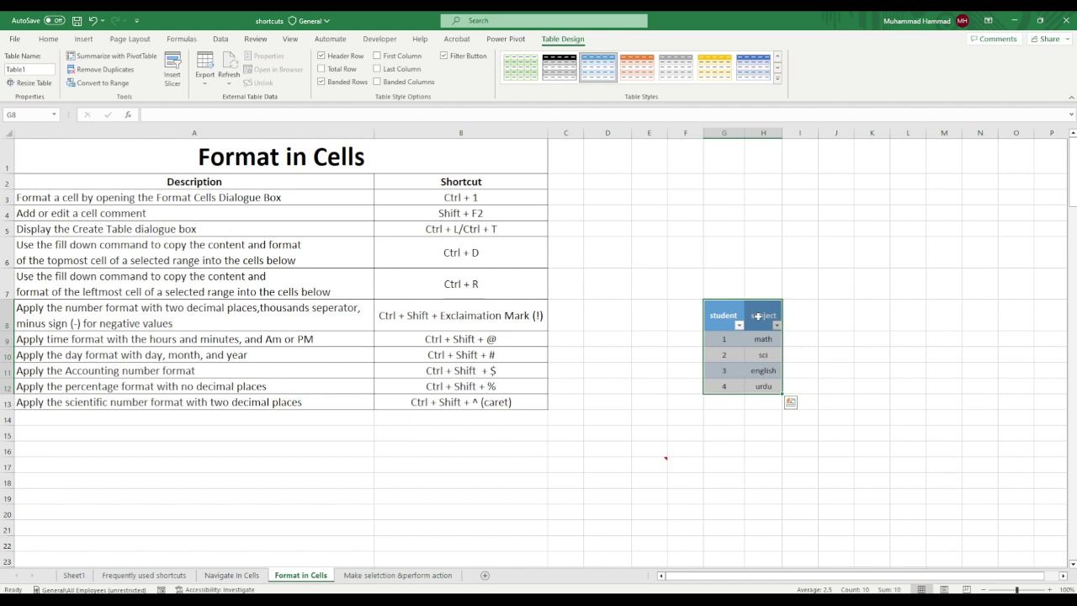
pyautogui.click(827, 376)
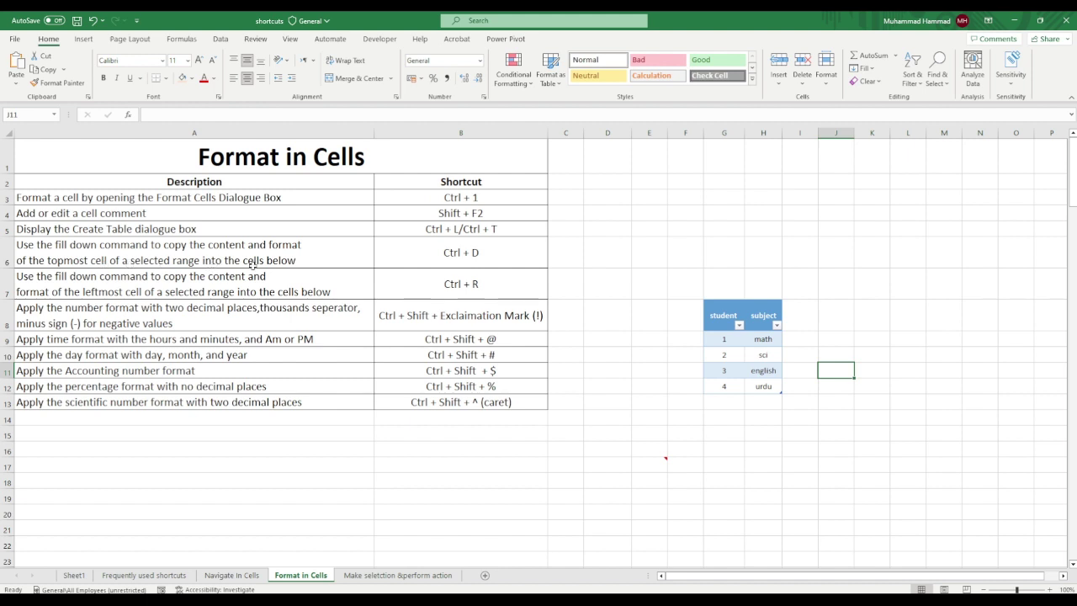
# Type 9999 in J8 and fill it down through J22 with Ctrl+D
pyautogui.click(837, 335)
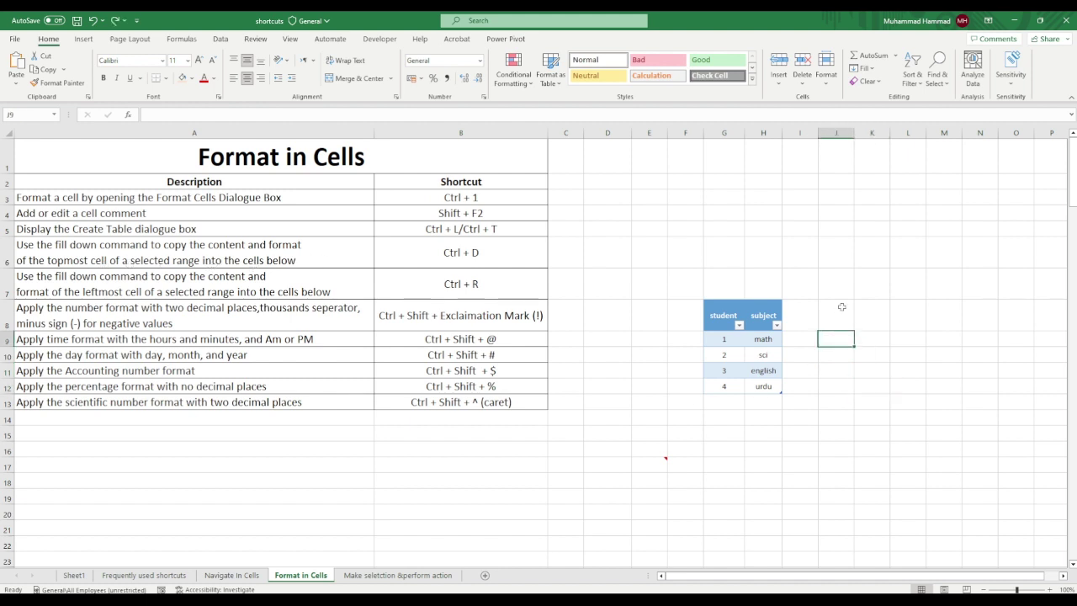
pyautogui.click(842, 307)
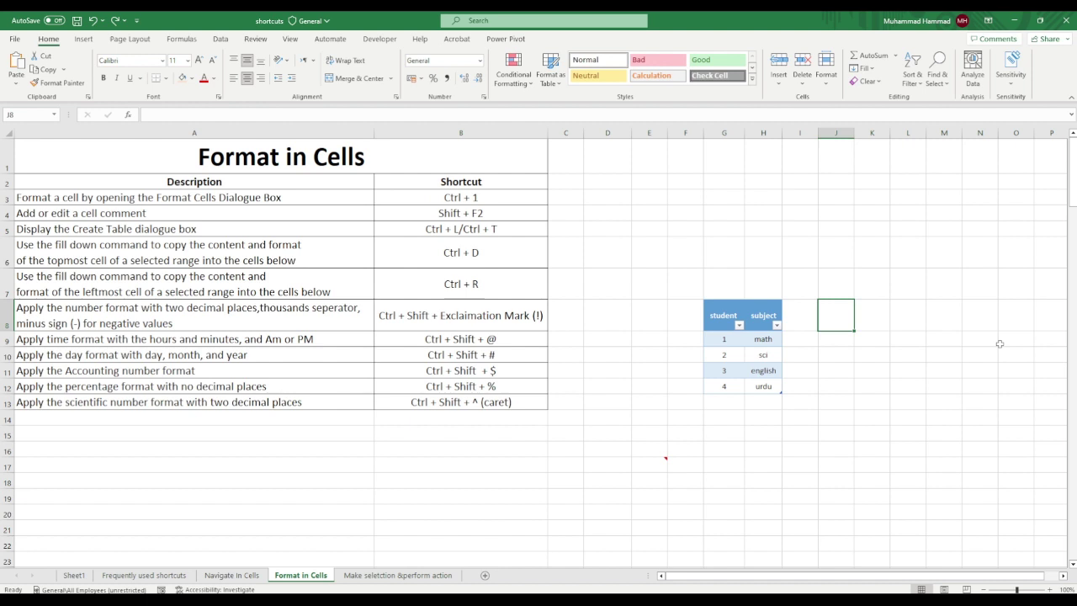
pyautogui.write('9')
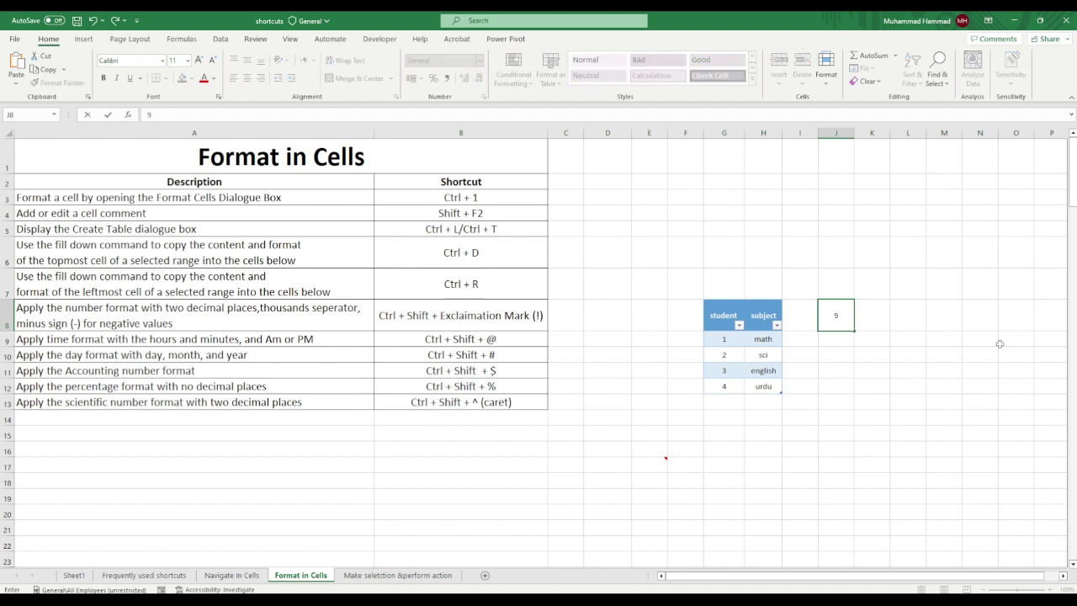
pyautogui.write('999')
pyautogui.moveTo(836, 316); pyautogui.dragTo(841, 492)
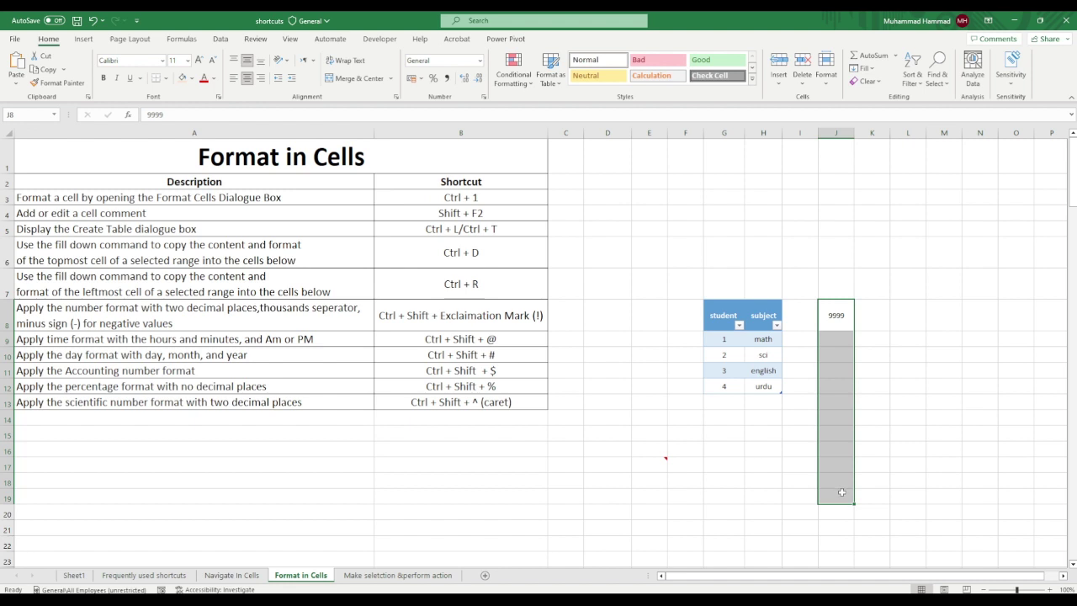
pyautogui.moveTo(835, 313); pyautogui.dragTo(839, 547)
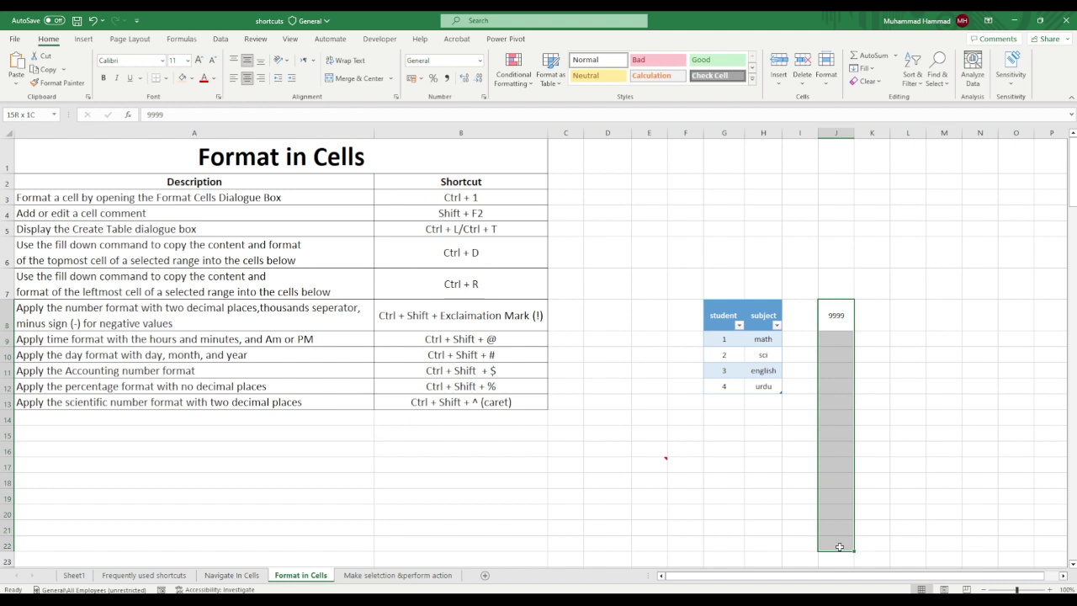
pyautogui.moveTo(839, 547); pyautogui.dragTo(839, 548)
pyautogui.hotkey('ctrl', 'd')
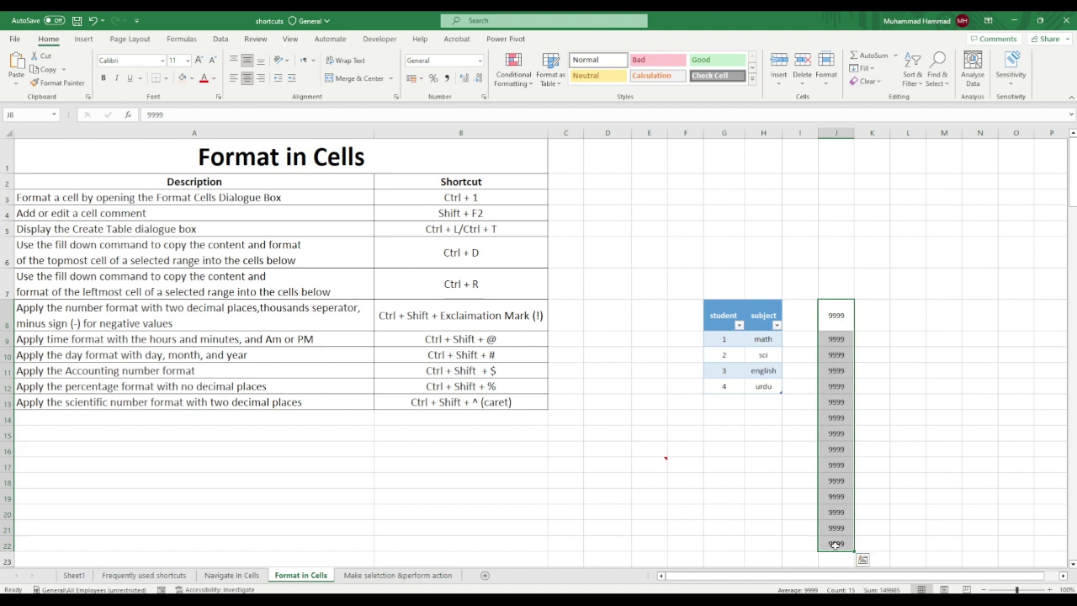
pyautogui.click(833, 311)
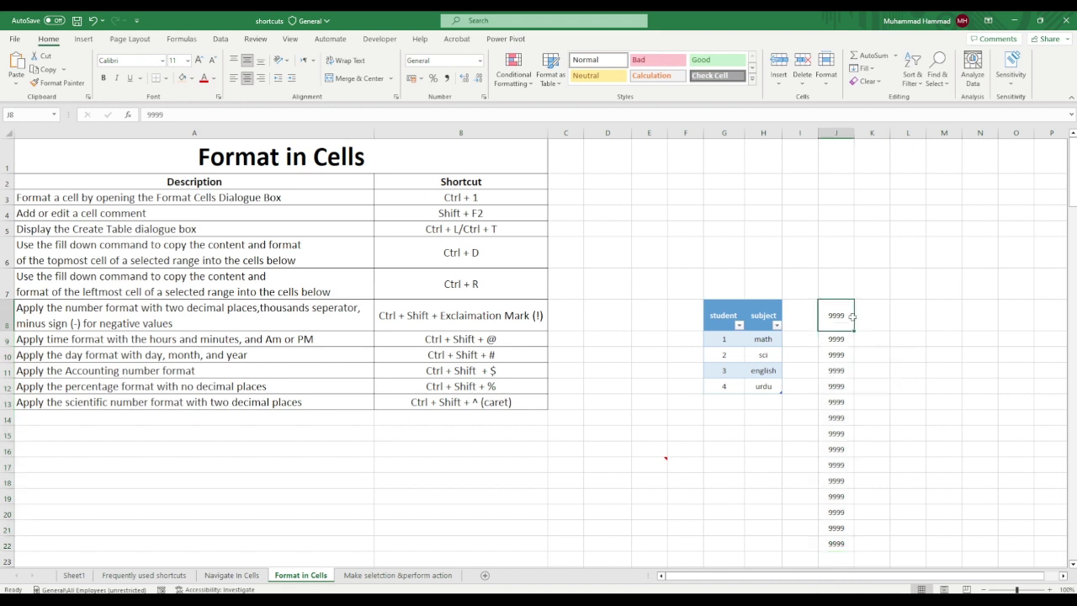
# Fill the 9999 from J8 right across K8:O8 with Ctrl+R
pyautogui.moveTo(853, 317); pyautogui.dragTo(1014, 330)
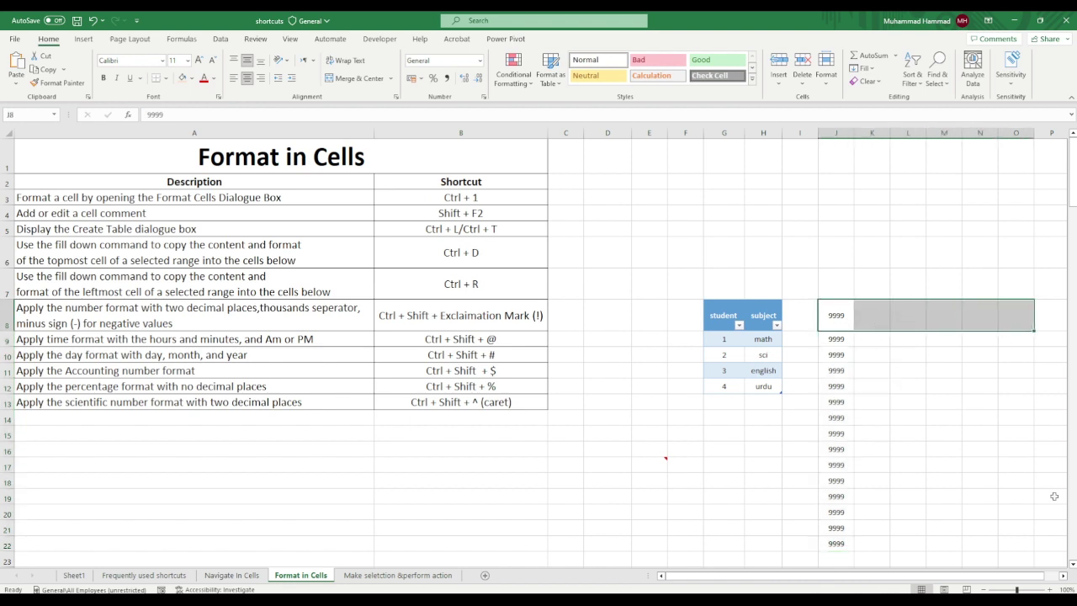
pyautogui.hotkey('ctrl', 'r')
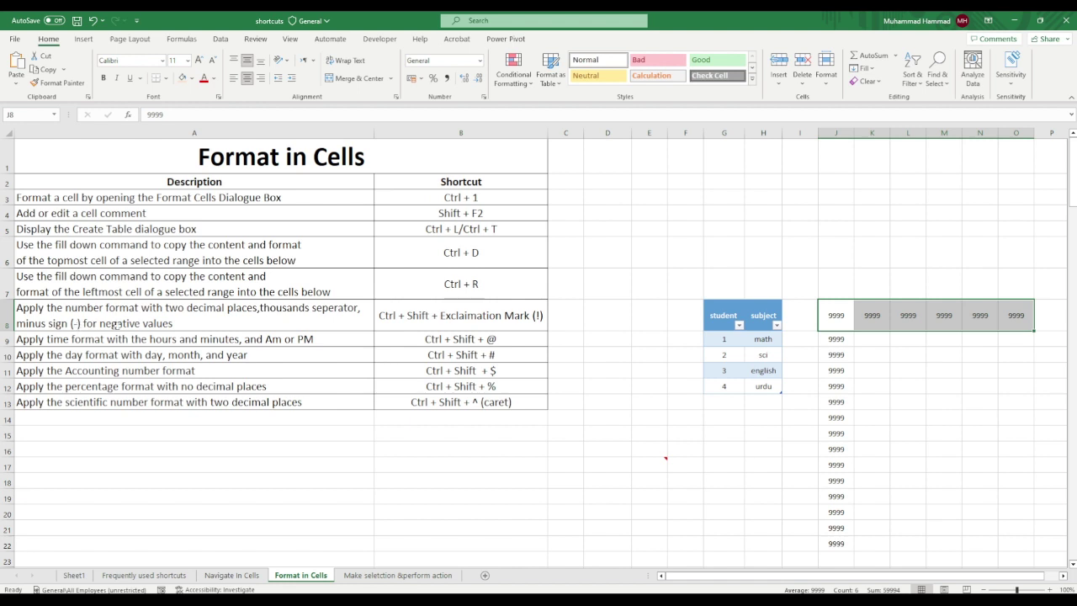
# Enter 45698.2365 in D8 and apply Number format with Ctrl+Shift+!, showing 45,698.24
pyautogui.click(600, 318)
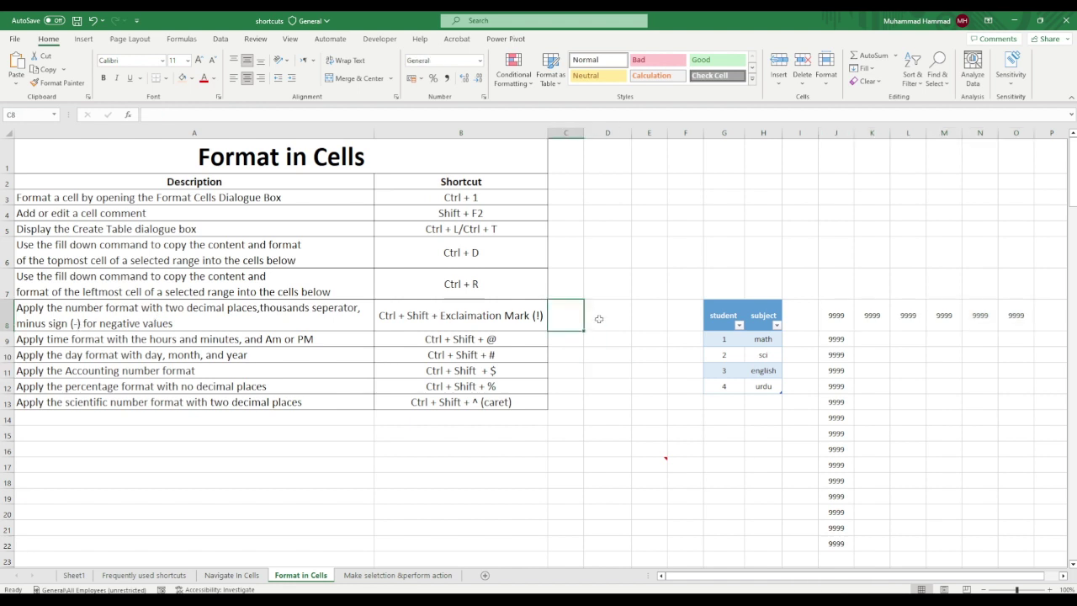
pyautogui.write('456')
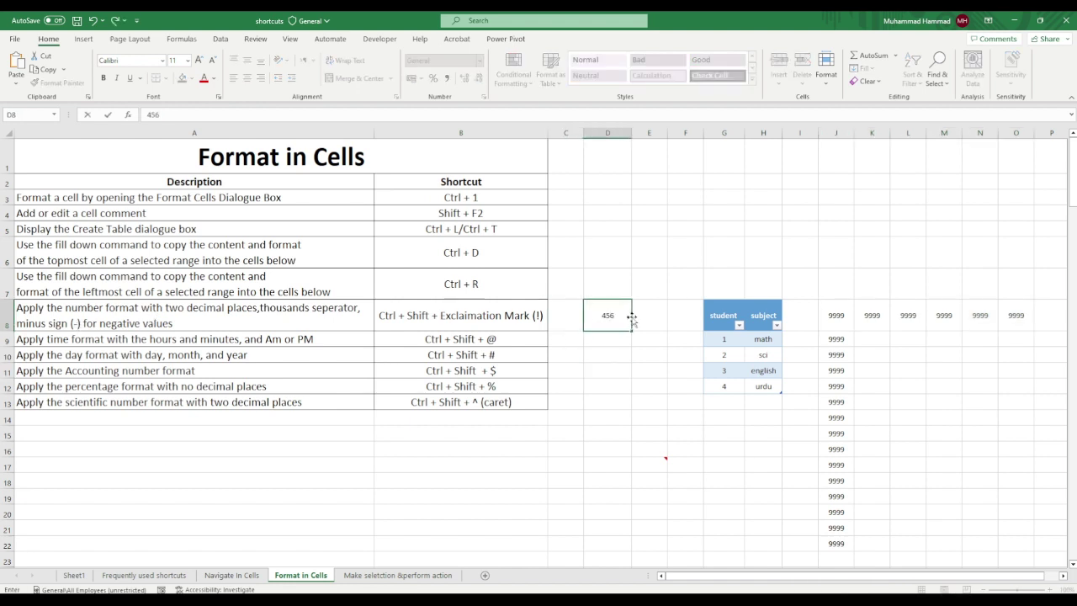
pyautogui.write('98.2')
pyautogui.write('365')
pyautogui.hotkey('ctrl', 'Return')
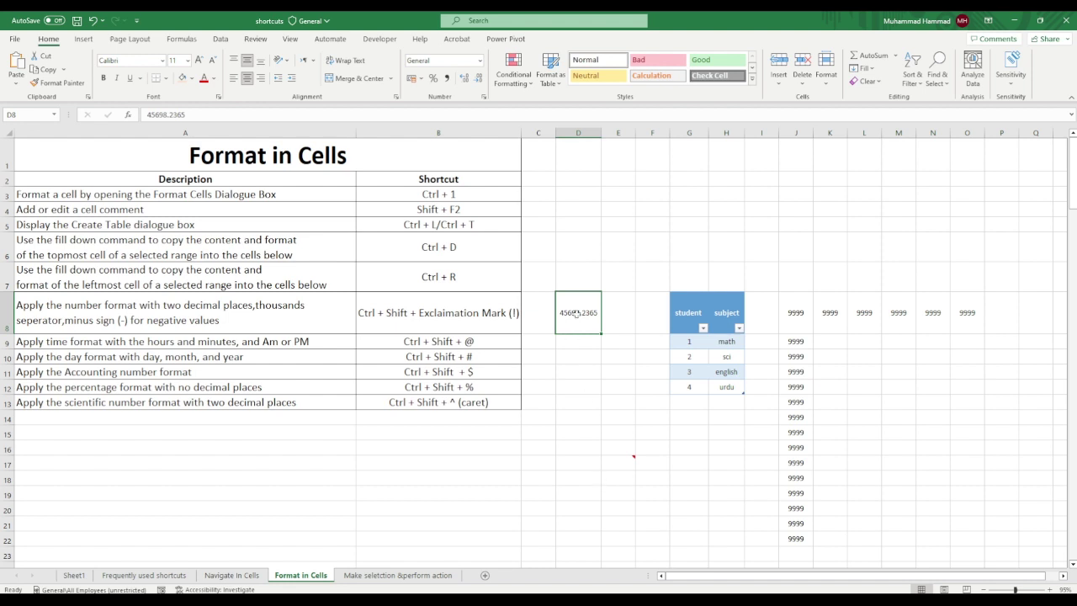
pyautogui.hotkey('ctrl', 'shift', '!')
# Enter 12365 in E9 and apply time format with Ctrl+Shift+@, showing 12:00 am
pyautogui.click(609, 342)
pyautogui.write('12365')
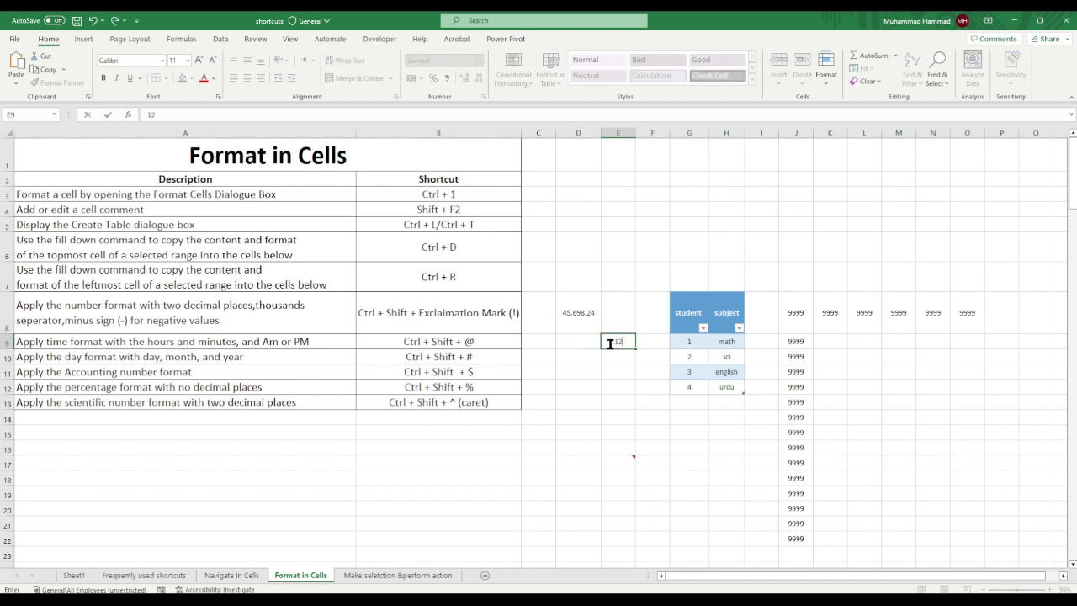
pyautogui.hotkey('ctrl', 'Return')
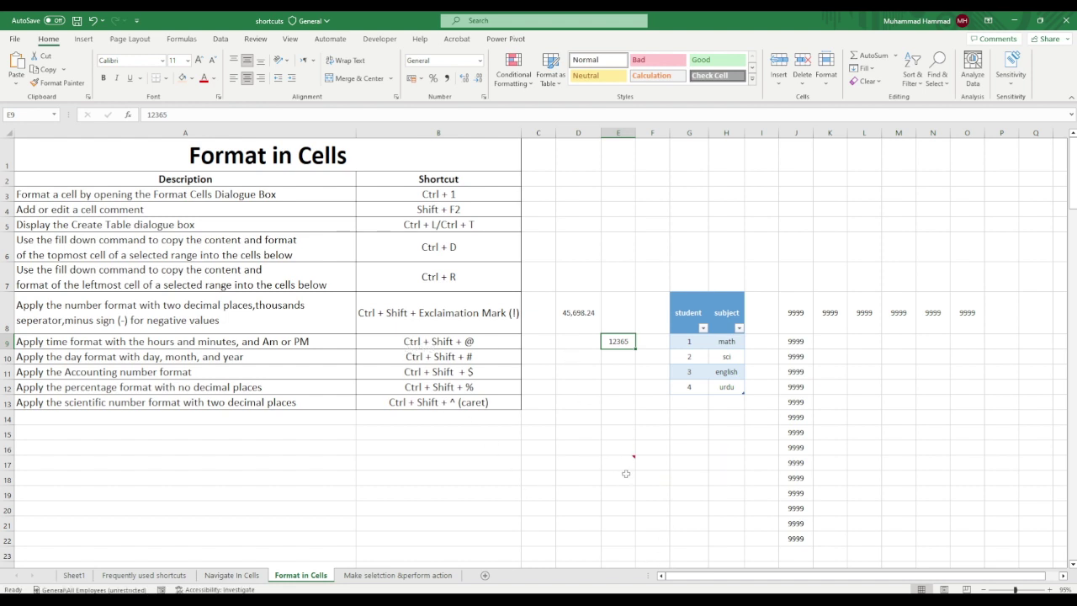
pyautogui.hotkey('ctrl', 'shift', '2')
# Enter 123654 in E10 and apply date format with Ctrl+Shift+#, showing 20-Jul-38
pyautogui.click(616, 359)
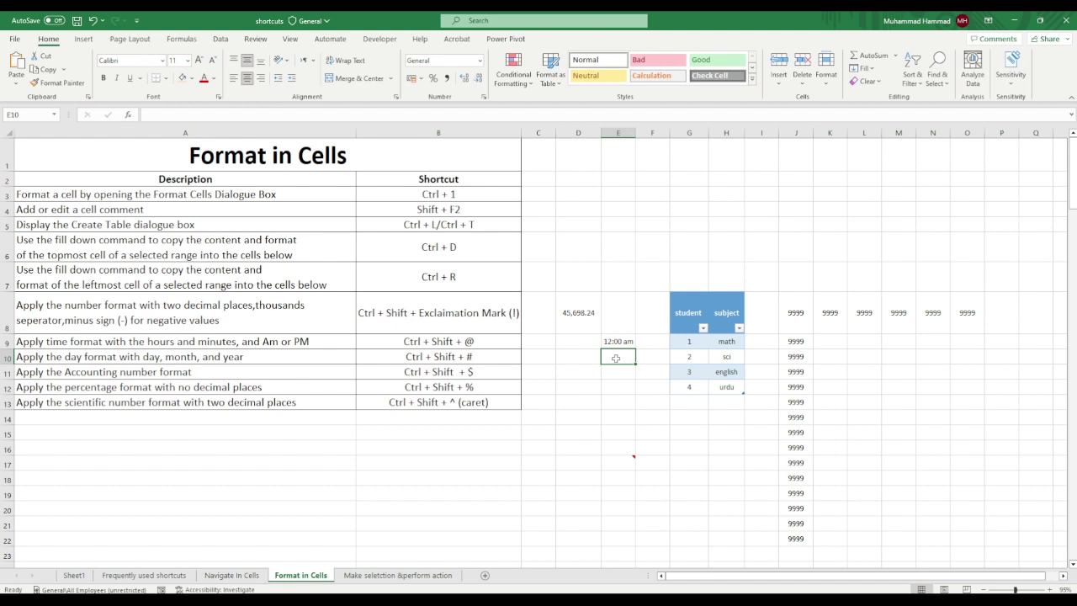
pyautogui.write('123654')
pyautogui.hotkey('ctrl', 'Return')
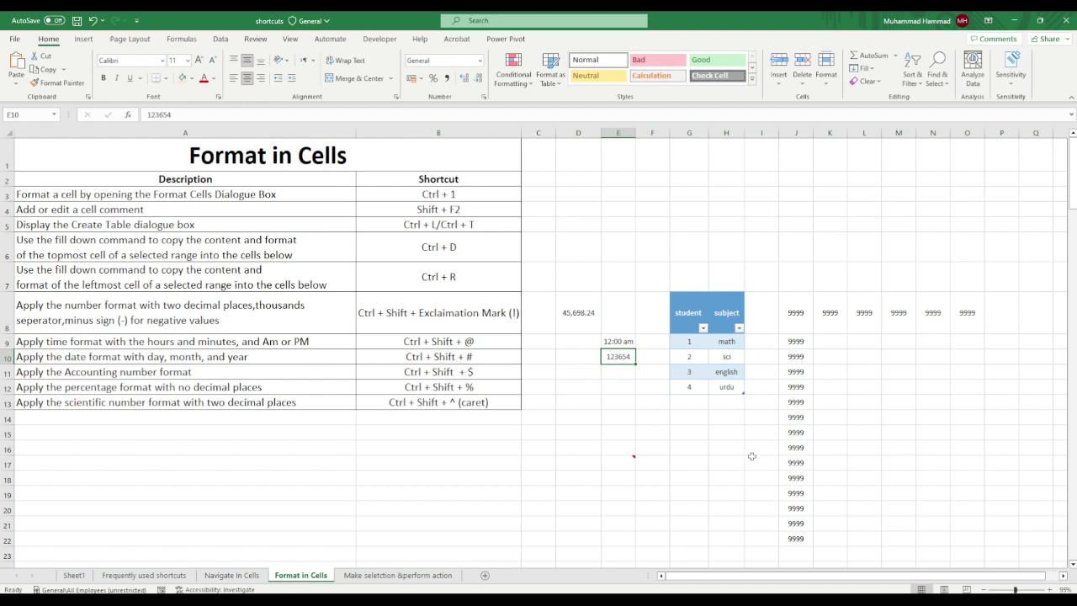
pyautogui.hotkey('ctrl', 'shift', '3')
# Enter 1236544 in E11 and apply Accounting format, showing Rs1,236,544.00
pyautogui.click(606, 373)
pyautogui.write('1236544')
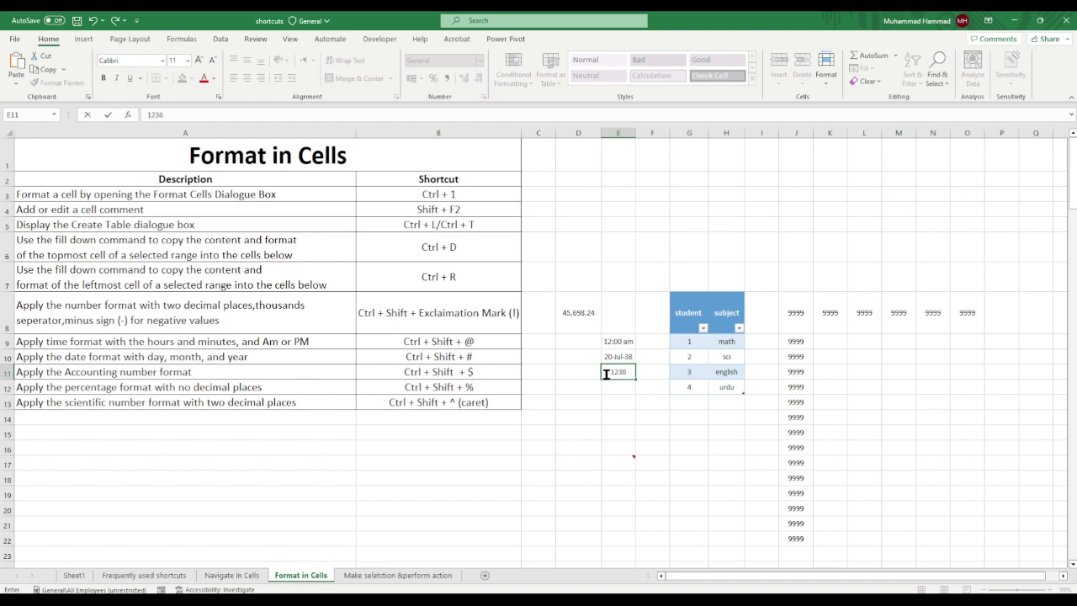
pyautogui.press('Return')
pyautogui.click(606, 374)
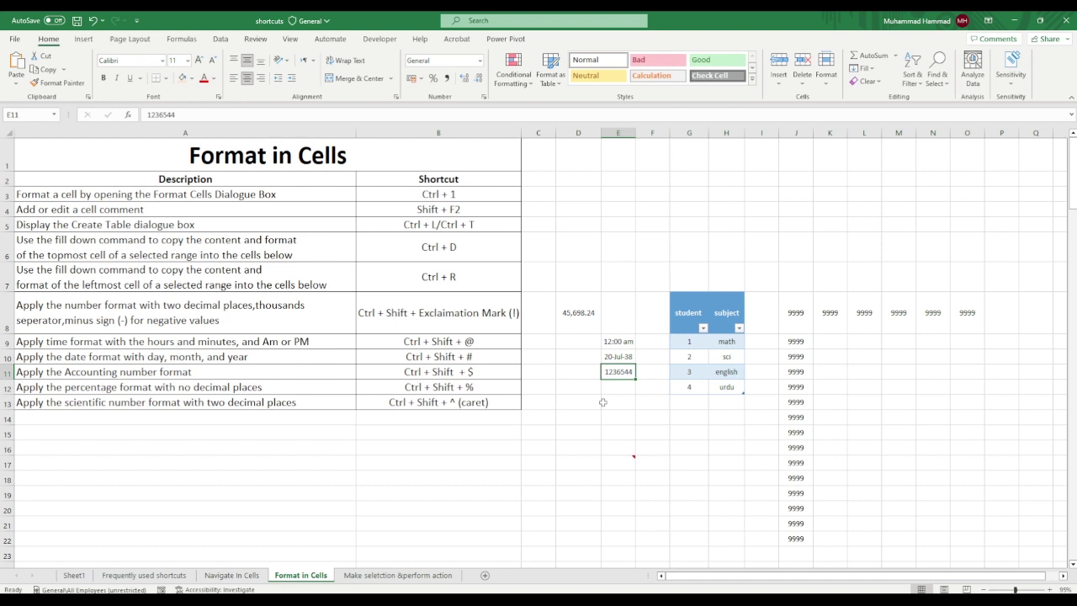
pyautogui.hotkey('ctrl', 'shift', '$')
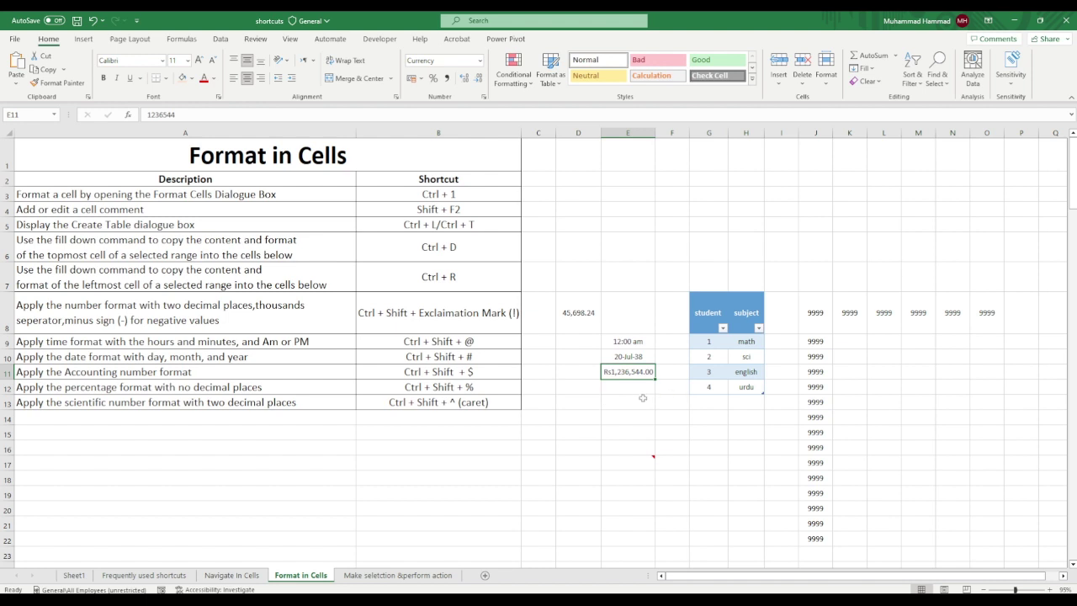
# Enter 125 in E12 and apply percentage format with Ctrl+Shift+%, showing 12500%
pyautogui.doubleClick(621, 390)
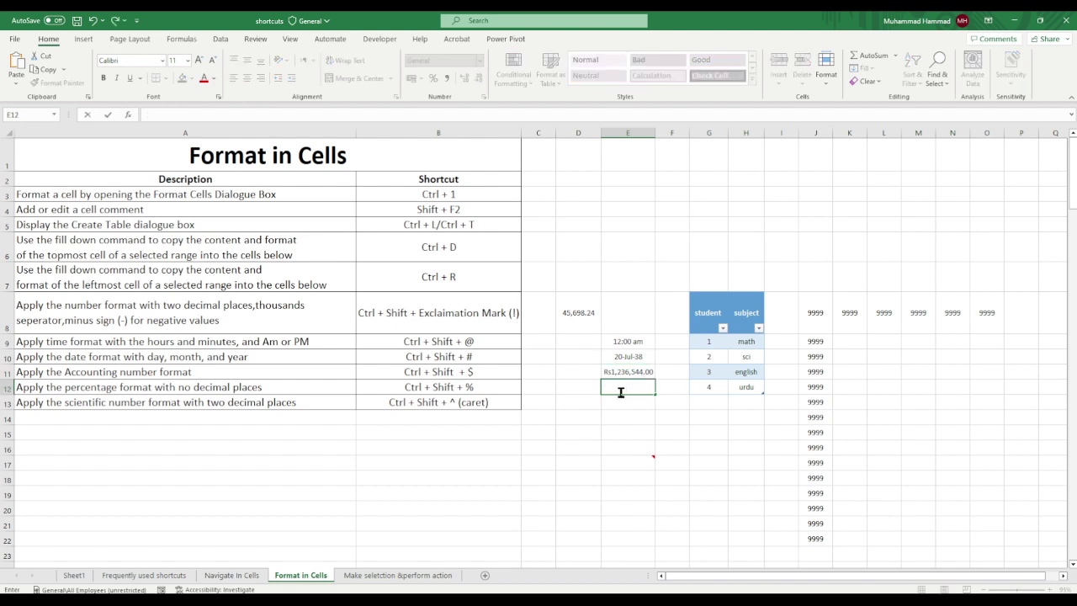
pyautogui.write('125')
pyautogui.press('Return')
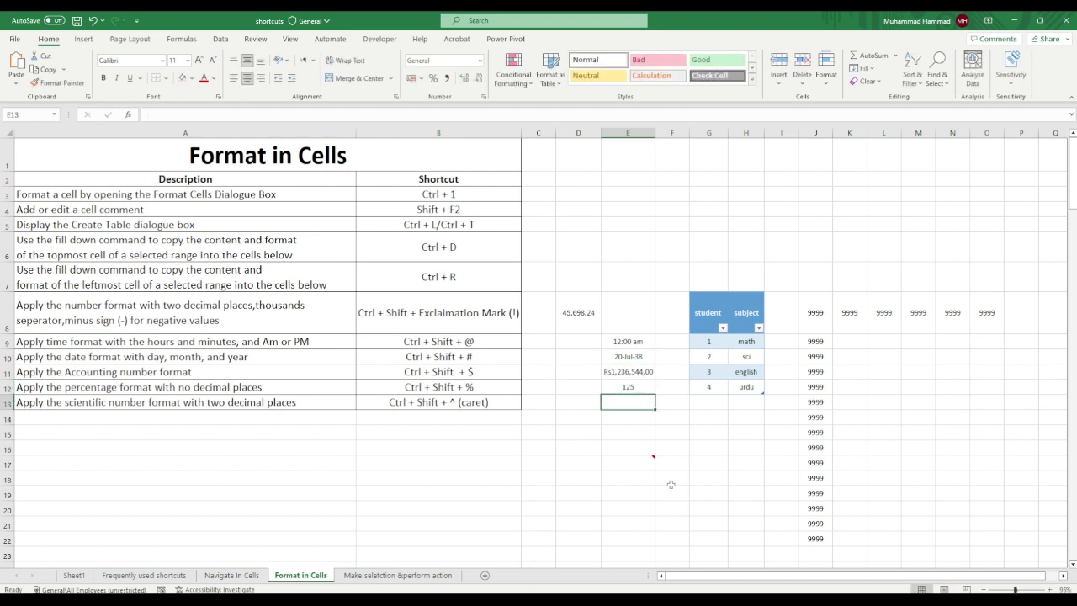
pyautogui.click(631, 387)
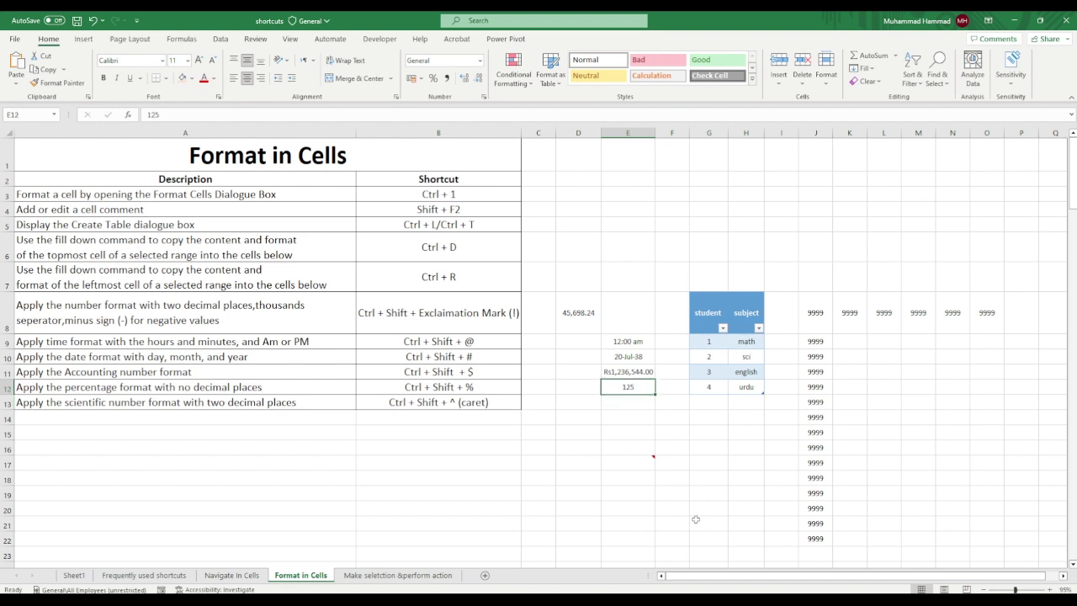
pyautogui.hotkey('ctrl', 'shift', '%')
pyautogui.press('Down')
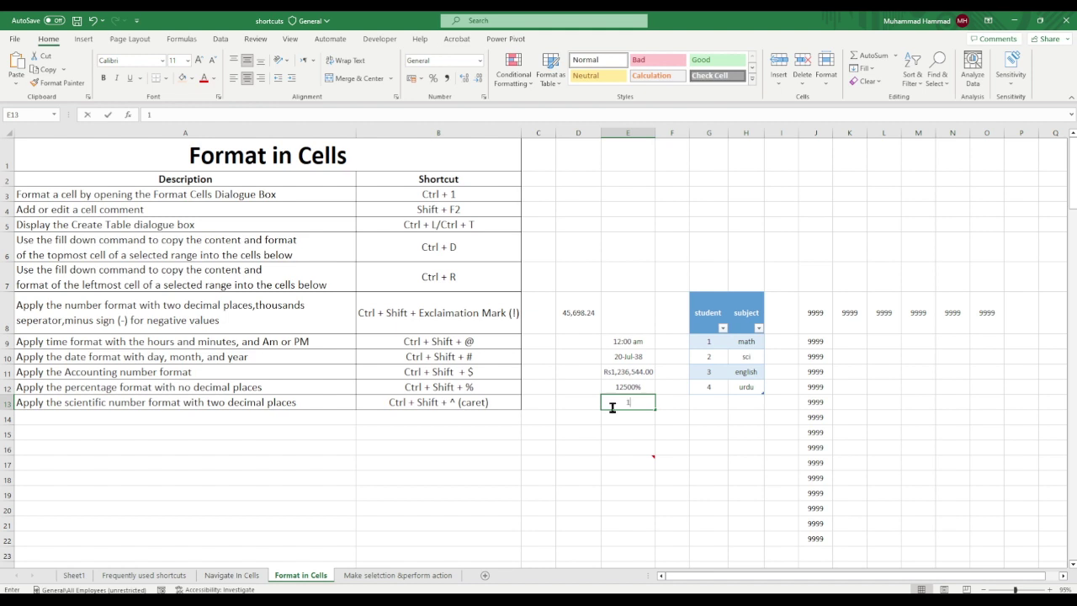
# Enter 132569877 in E13 and apply Scientific format with Ctrl+Shift+^, showing 1.33E+08
pyautogui.write('132569877')
pyautogui.press('Return')
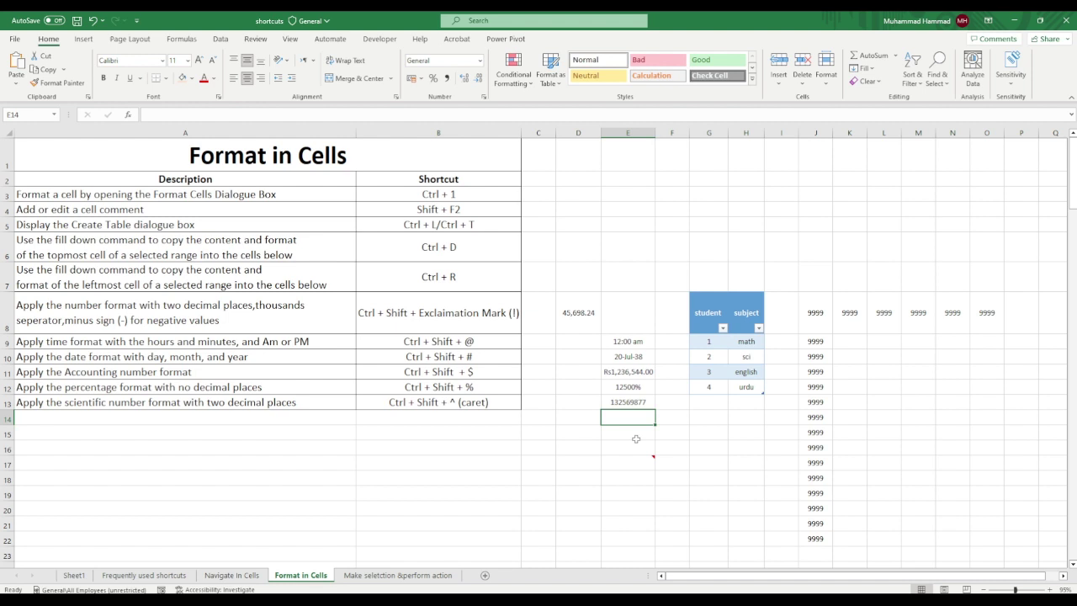
pyautogui.press('Up')
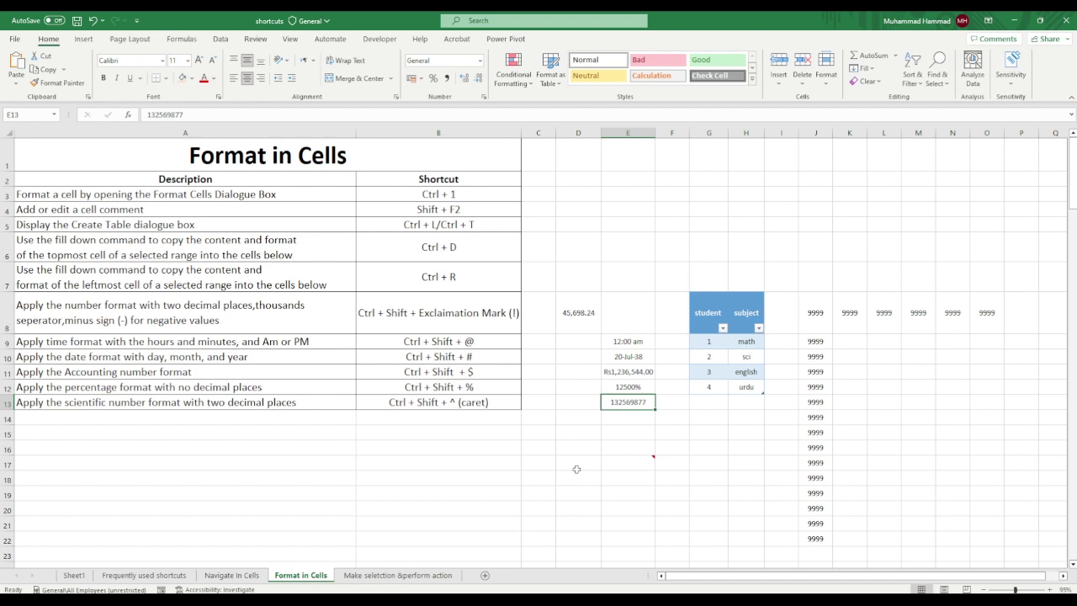
pyautogui.hotkey('ctrl', 'shift', '^')
# Go to the Make seletction &perform action sheet and select the whole worksheet with Ctrl+A, twice
pyautogui.hotkey('ctrl', 'pagedown')
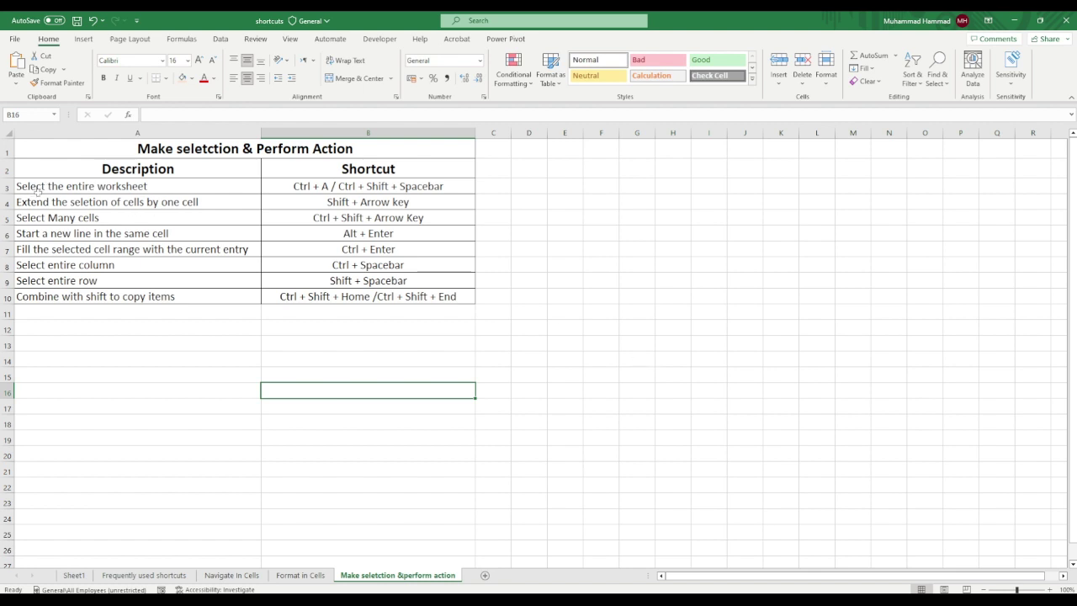
pyautogui.click(91, 357)
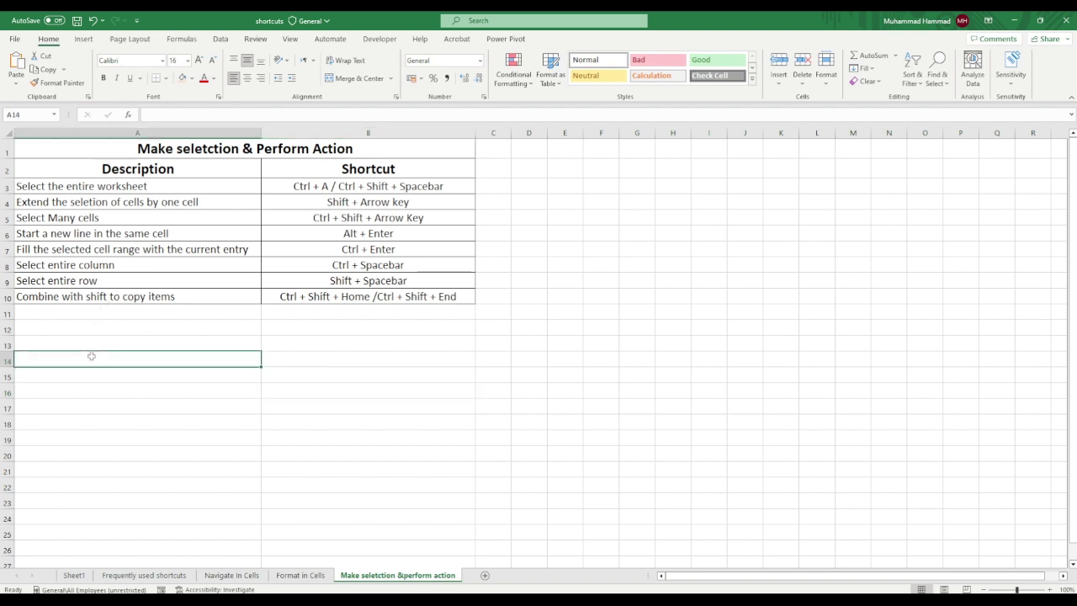
pyautogui.hotkey('ctrl', 'a')
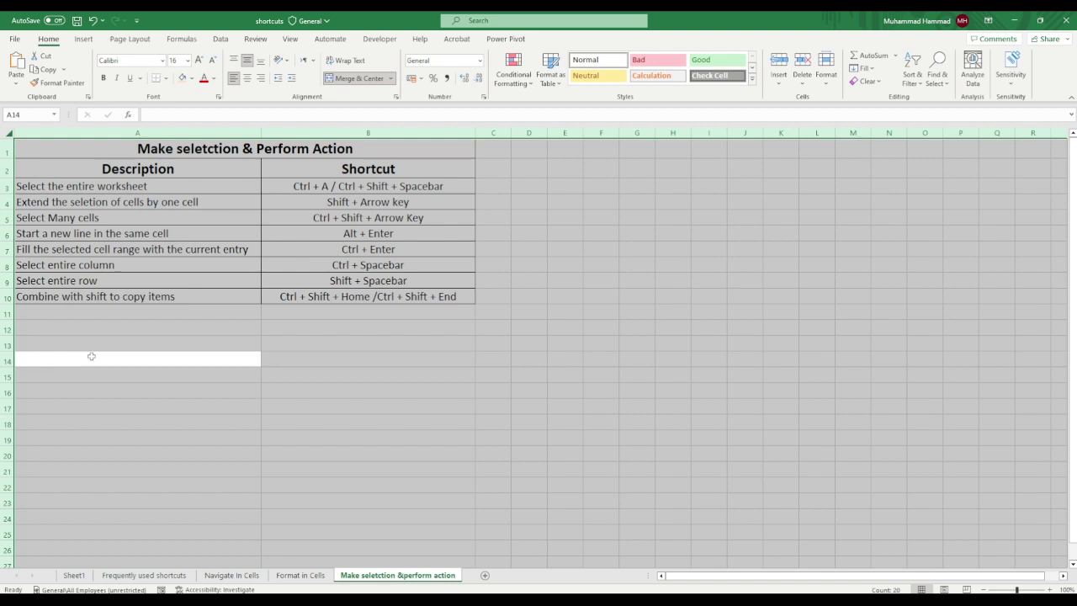
pyautogui.click(137, 296)
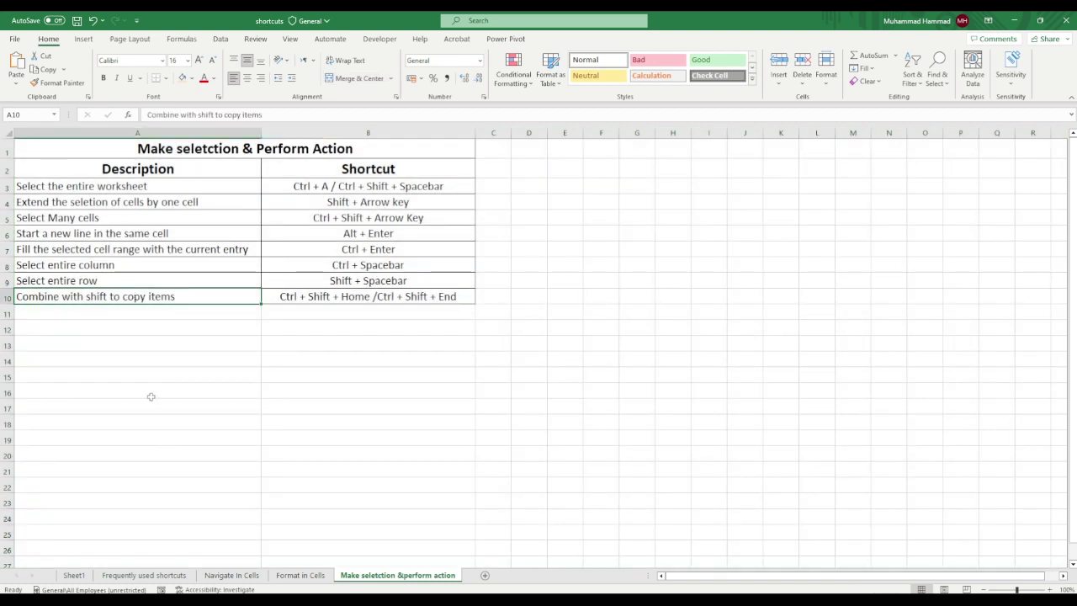
pyautogui.click(144, 347)
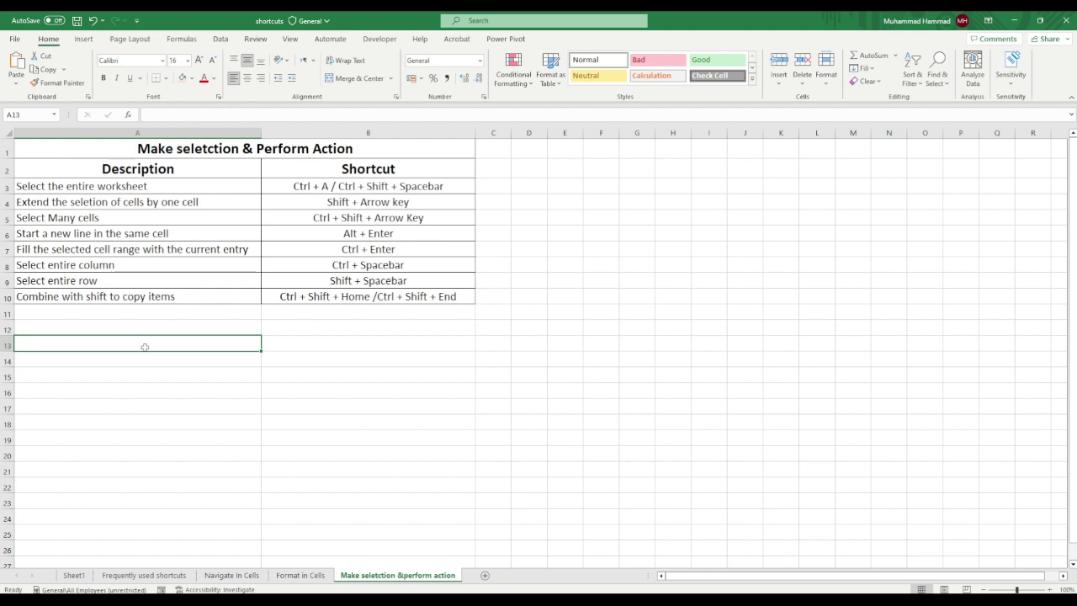
pyautogui.hotkey('ctrl', 'a')
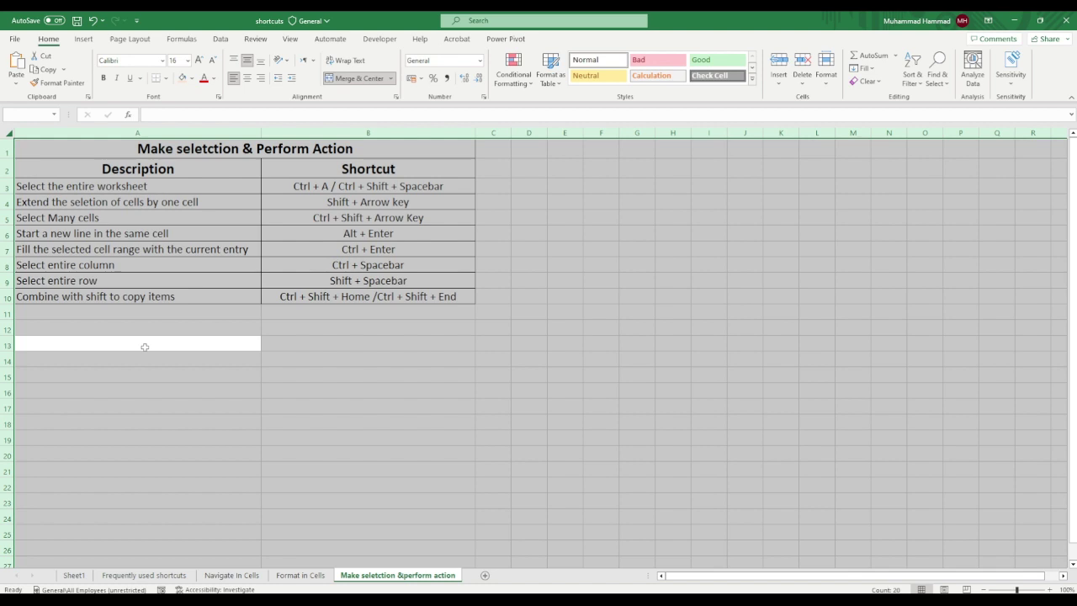
# Clear the whole-sheet selection and start a new selection at empty cell D3
pyautogui.click(135, 330)
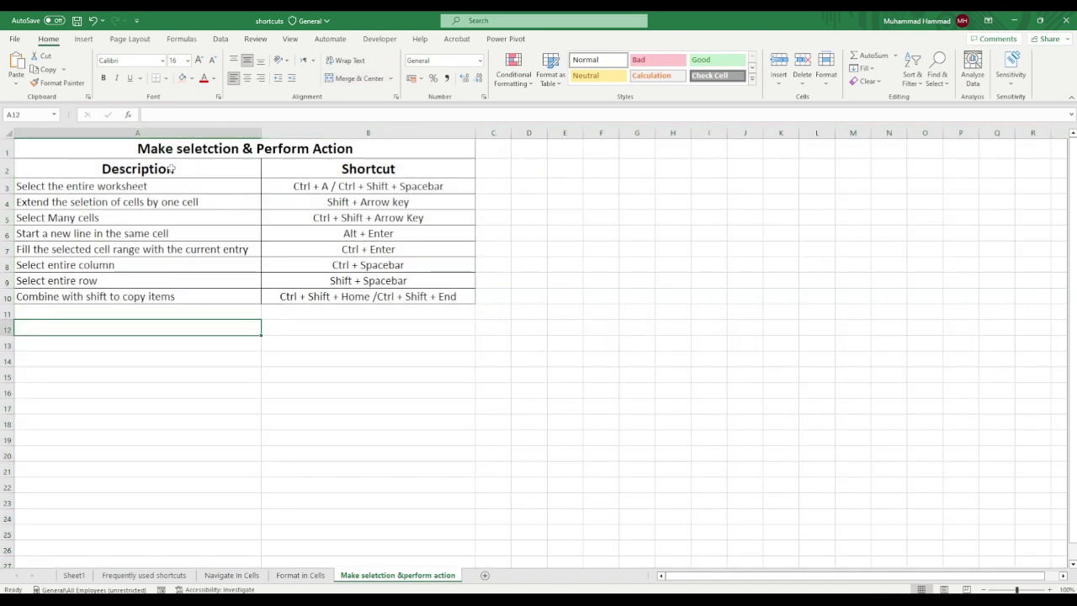
pyautogui.click(31, 201)
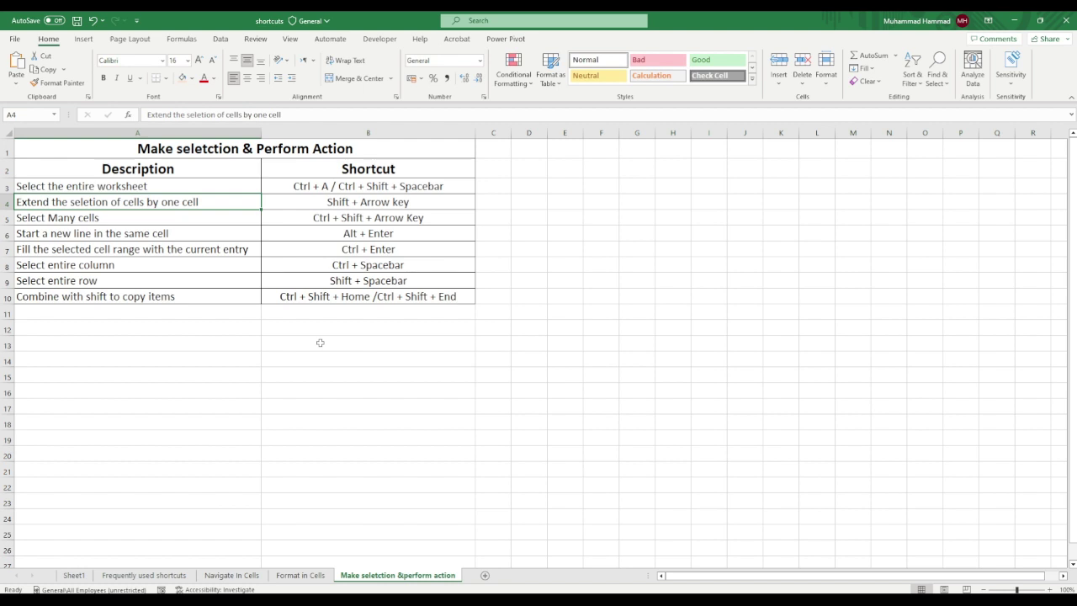
pyautogui.click(539, 187)
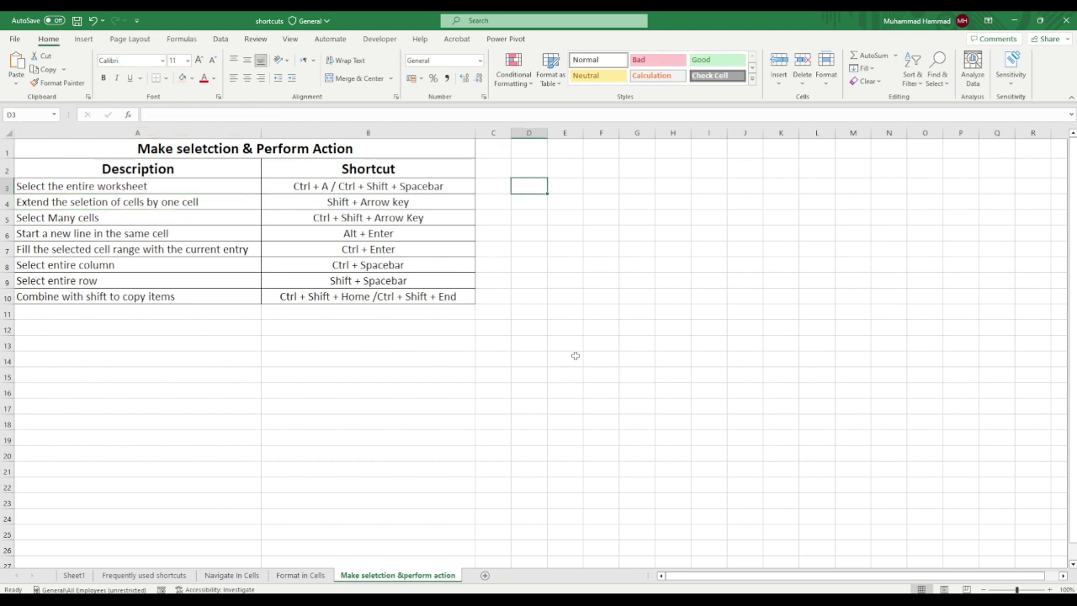
# Extend the selection from D3 to N11 one cell at a time with Shift+arrow keys
pyautogui.hotkey('shift', 'Right')
pyautogui.hotkey('shift', 'Right')
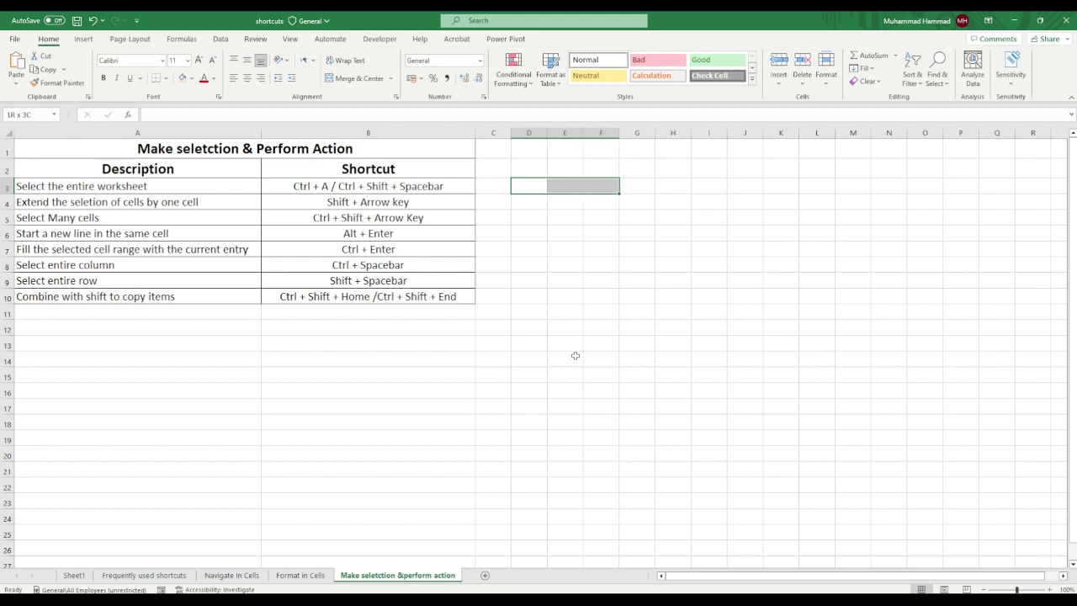
pyautogui.hotkey('shift', 'Right')
pyautogui.hotkey('shift', 'Right')
pyautogui.hotkey('shift', 'Right')
pyautogui.hotkey('shift', 'Right')
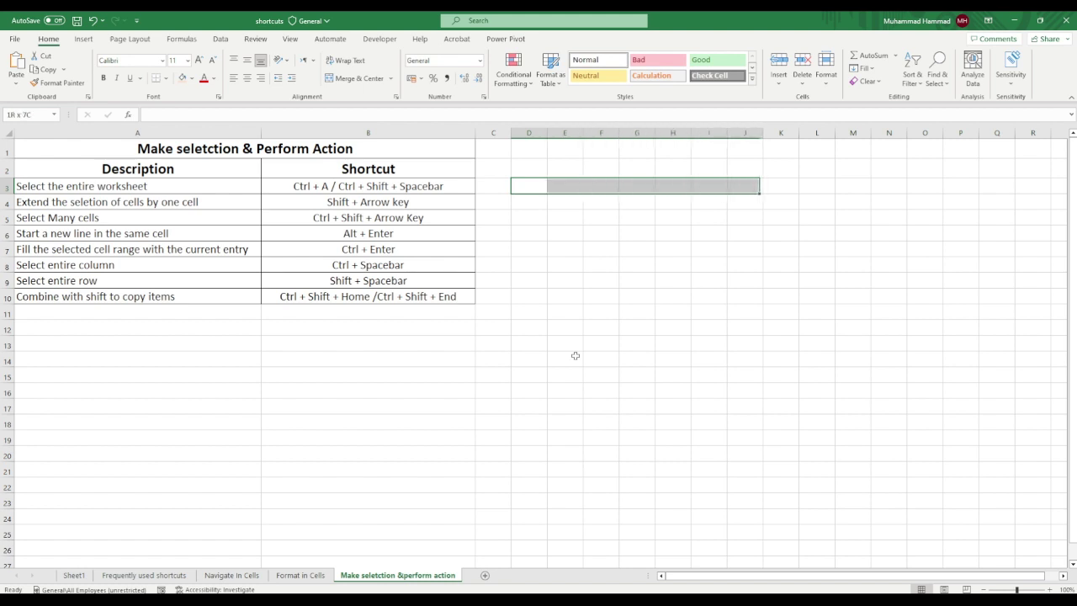
pyautogui.hotkey('shift', 'Right')
pyautogui.hotkey('shift', 'Down')
pyautogui.hotkey('shift', 'Down')
pyautogui.hotkey('shift', 'Down')
pyautogui.hotkey('shift', 'Down')
pyautogui.hotkey('shift', 'Down')
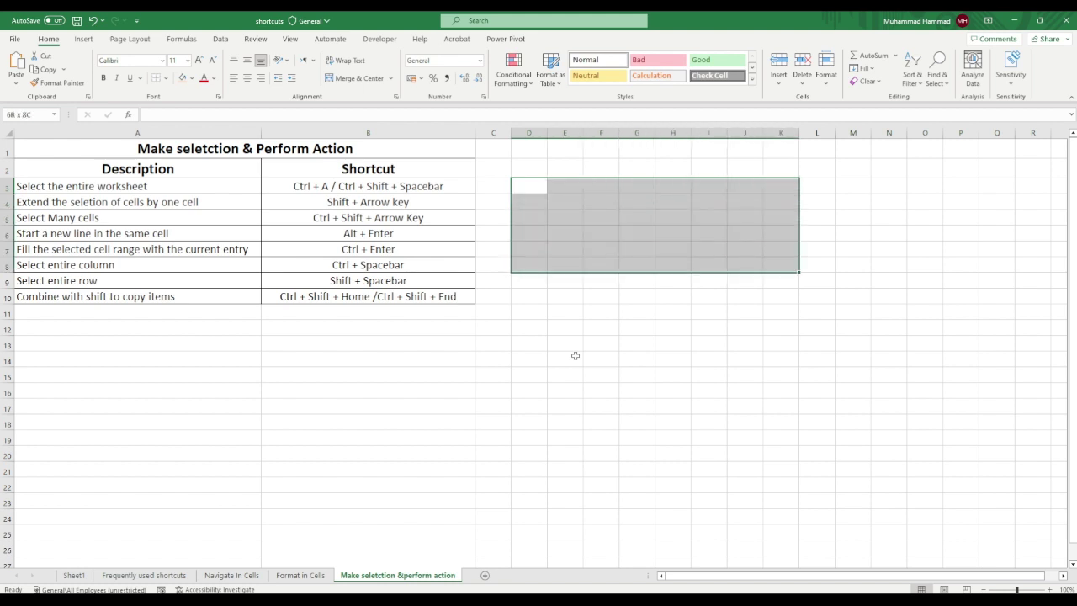
pyautogui.hotkey('shift', 'Up')
pyautogui.hotkey('shift', 'Up')
pyautogui.hotkey('shift', 'Up')
pyautogui.hotkey('shift', 'Up')
pyautogui.hotkey('shift', 'Up')
pyautogui.hotkey('shift', 'Up')
pyautogui.hotkey('shift', 'Up')
pyautogui.hotkey('shift', 'Down')
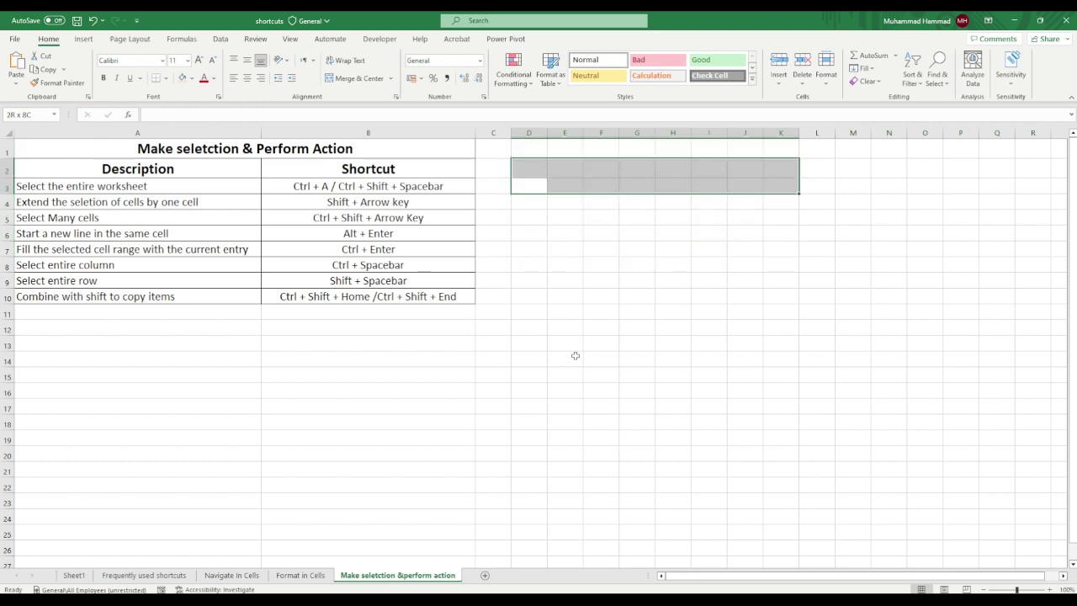
pyautogui.hotkey('shift', 'Down')
pyautogui.hotkey('shift', 'Down')
pyautogui.hotkey('shift', 'Down')
pyautogui.hotkey('shift', 'Left')
pyautogui.hotkey('shift', 'Left')
pyautogui.hotkey('shift', 'Left')
pyautogui.hotkey('shift', 'Left')
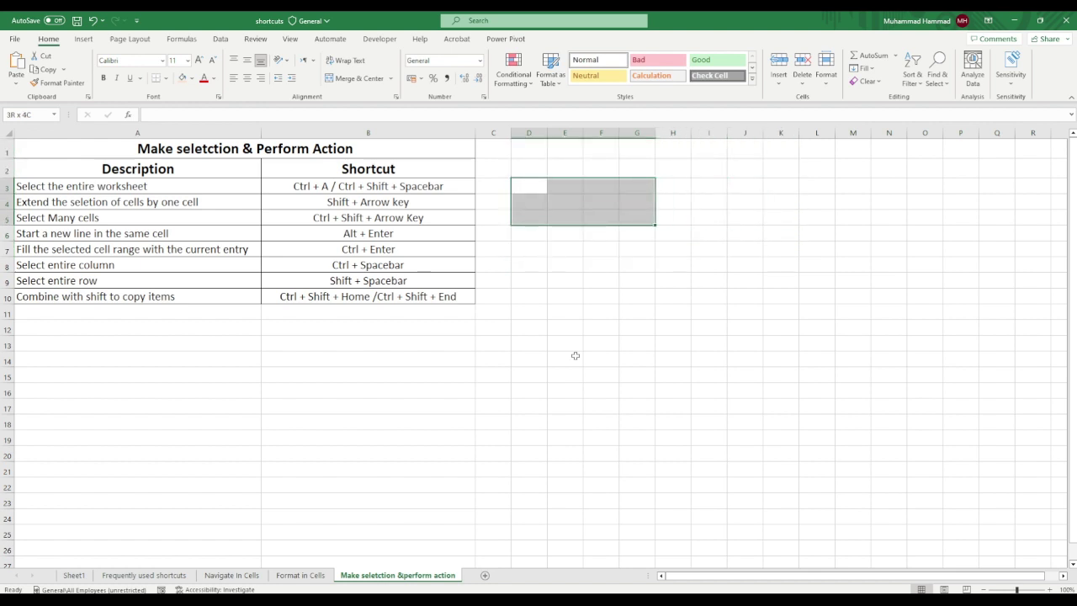
pyautogui.hotkey('shift', 'Right')
pyautogui.hotkey('shift', 'Right')
pyautogui.hotkey('shift', 'Right')
pyautogui.hotkey('shift', 'Down')
pyautogui.hotkey('shift', 'Up')
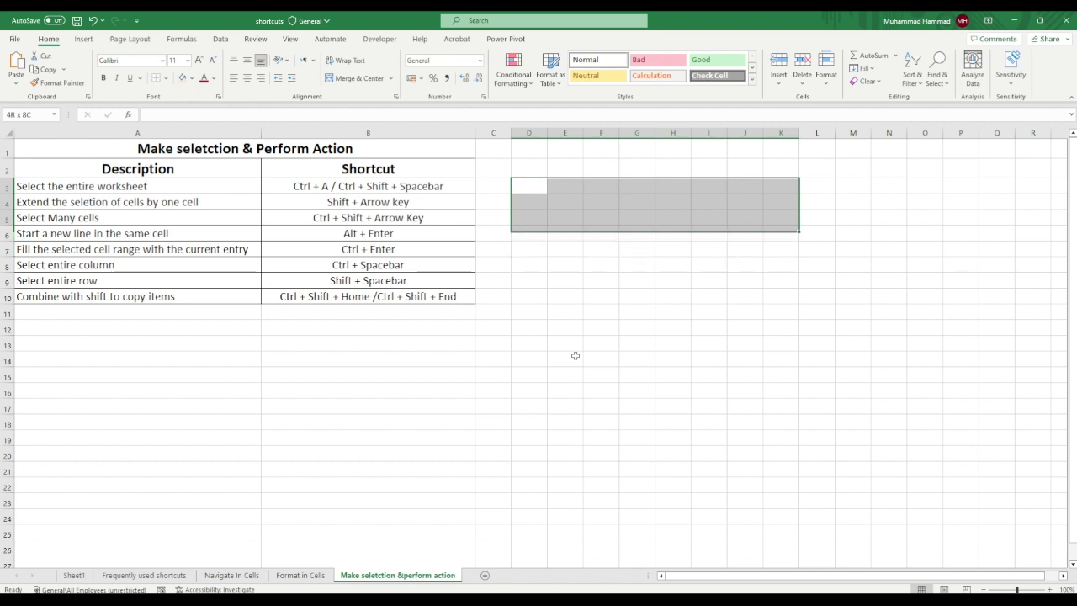
pyautogui.hotkey('shift', 'Left')
pyautogui.hotkey('shift', 'Right')
pyautogui.hotkey('shift', 'Down')
pyautogui.hotkey('shift', 'Up')
pyautogui.hotkey('shift', 'Left')
pyautogui.hotkey('shift', 'Down')
pyautogui.hotkey('shift', 'Right')
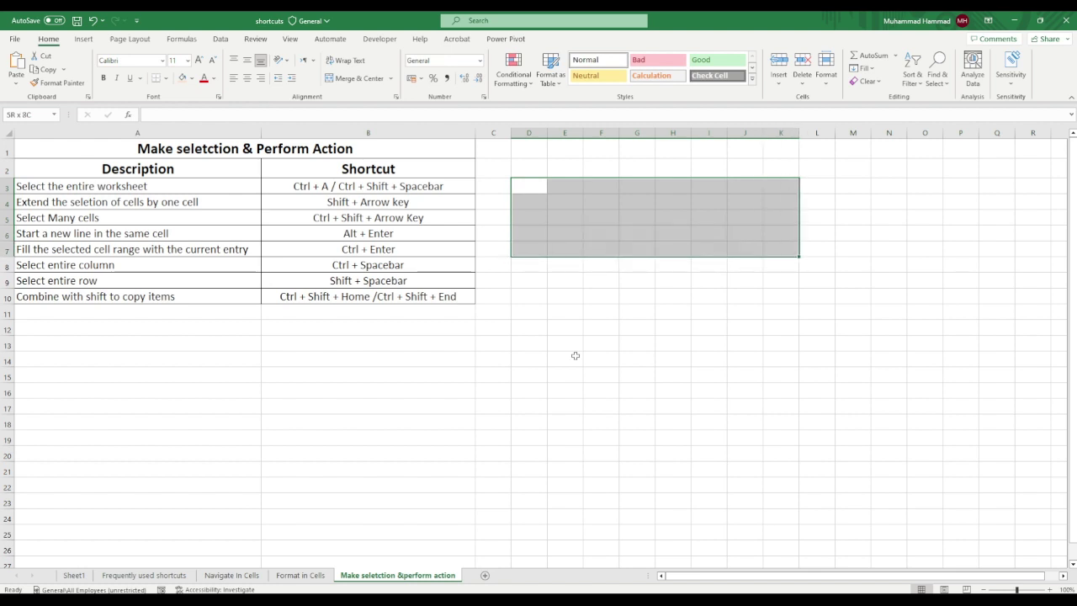
pyautogui.hotkey('shift', 'Up')
pyautogui.hotkey('shift', 'Down')
pyautogui.hotkey('shift', 'Down')
pyautogui.hotkey('shift', 'Down')
pyautogui.hotkey('shift', 'Down')
pyautogui.hotkey('shift', 'Down')
pyautogui.hotkey('shift', 'Right')
pyautogui.hotkey('shift', 'Right')
pyautogui.hotkey('shift', 'Right')
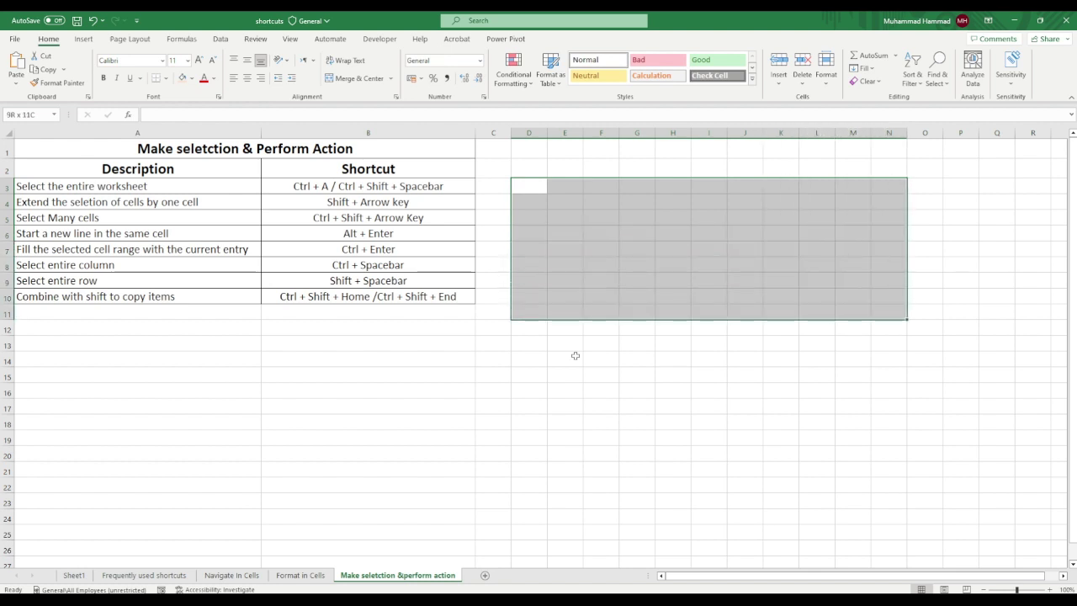
pyautogui.click(493, 359)
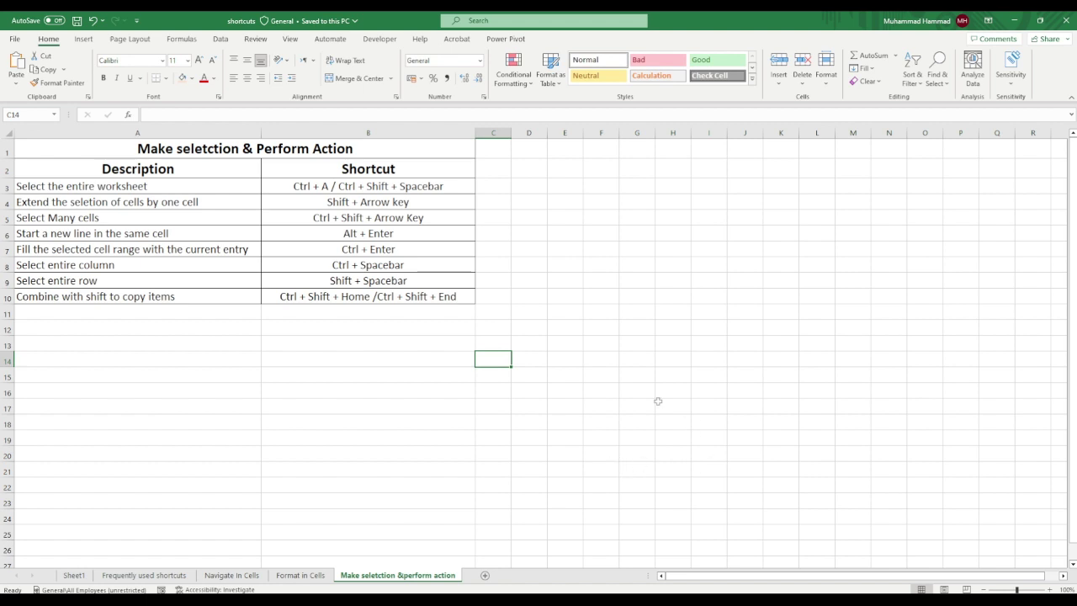
pyautogui.keyDown('ctrl'); pyautogui.click(621, 363); pyautogui.keyUp('ctrl')
pyautogui.keyDown('ctrl'); pyautogui.click(687, 328); pyautogui.keyUp('ctrl')
pyautogui.keyDown('ctrl'); pyautogui.click(784, 285); pyautogui.keyUp('ctrl')
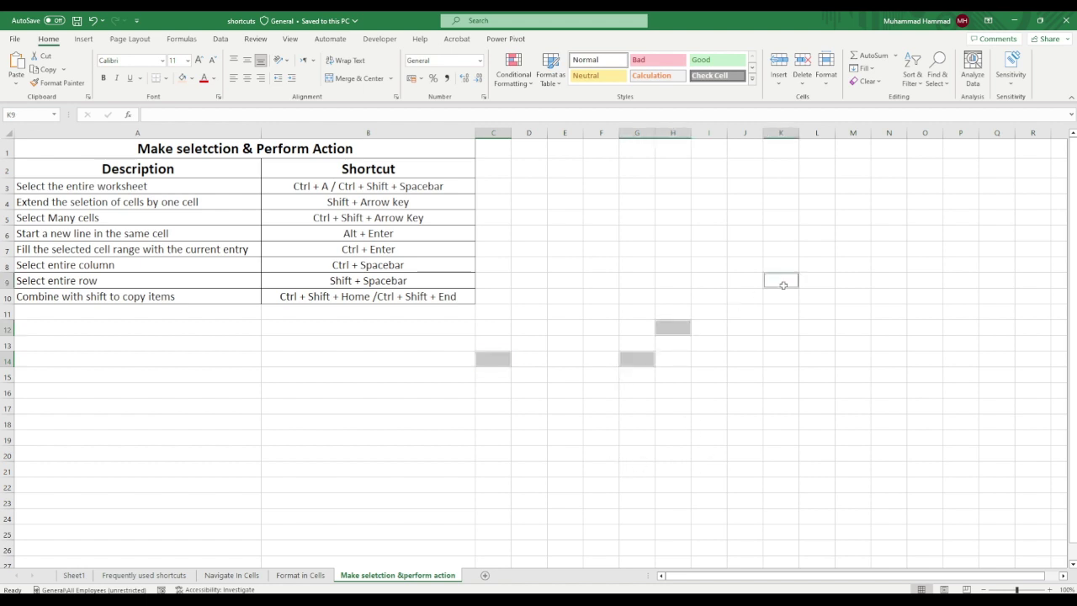
pyautogui.keyDown('ctrl'); pyautogui.click(724, 250); pyautogui.keyUp('ctrl')
pyautogui.keyDown('ctrl'); pyautogui.click(814, 233); pyautogui.keyUp('ctrl')
pyautogui.keyDown('ctrl'); pyautogui.click(894, 215); pyautogui.keyUp('ctrl')
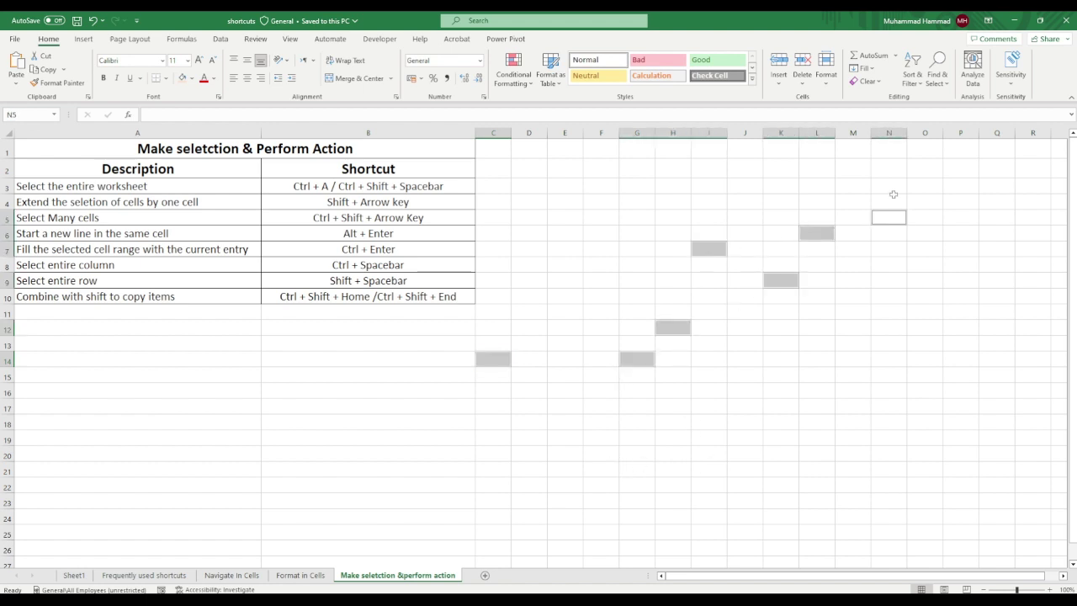
pyautogui.keyDown('ctrl'); pyautogui.click(890, 175); pyautogui.keyUp('ctrl')
pyautogui.keyDown('ctrl'); pyautogui.click(553, 244); pyautogui.keyUp('ctrl')
pyautogui.keyDown('ctrl'); pyautogui.click(856, 365); pyautogui.keyUp('ctrl')
pyautogui.keyDown('ctrl'); pyautogui.click(757, 426); pyautogui.keyUp('ctrl')
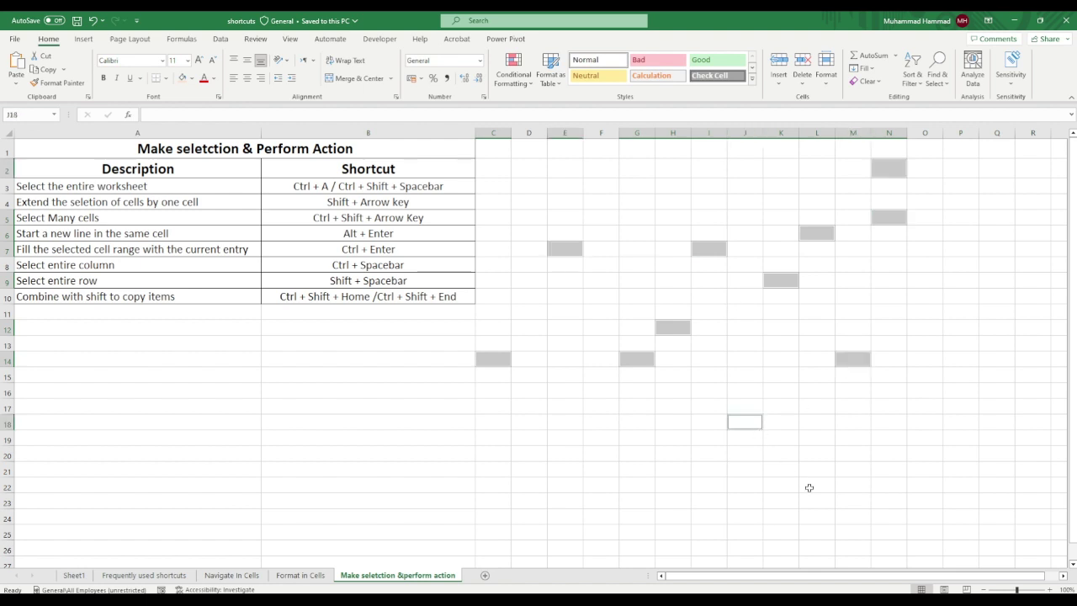
pyautogui.keyDown('ctrl'); pyautogui.click(810, 488); pyautogui.keyUp('ctrl')
pyautogui.keyDown('ctrl'); pyautogui.click(1005, 425); pyautogui.keyUp('ctrl')
pyautogui.keyDown('ctrl'); pyautogui.click(990, 362); pyautogui.keyUp('ctrl')
pyautogui.keyDown('ctrl'); pyautogui.click(961, 286); pyautogui.keyUp('ctrl')
pyautogui.keyDown('ctrl'); pyautogui.click(957, 221); pyautogui.keyUp('ctrl')
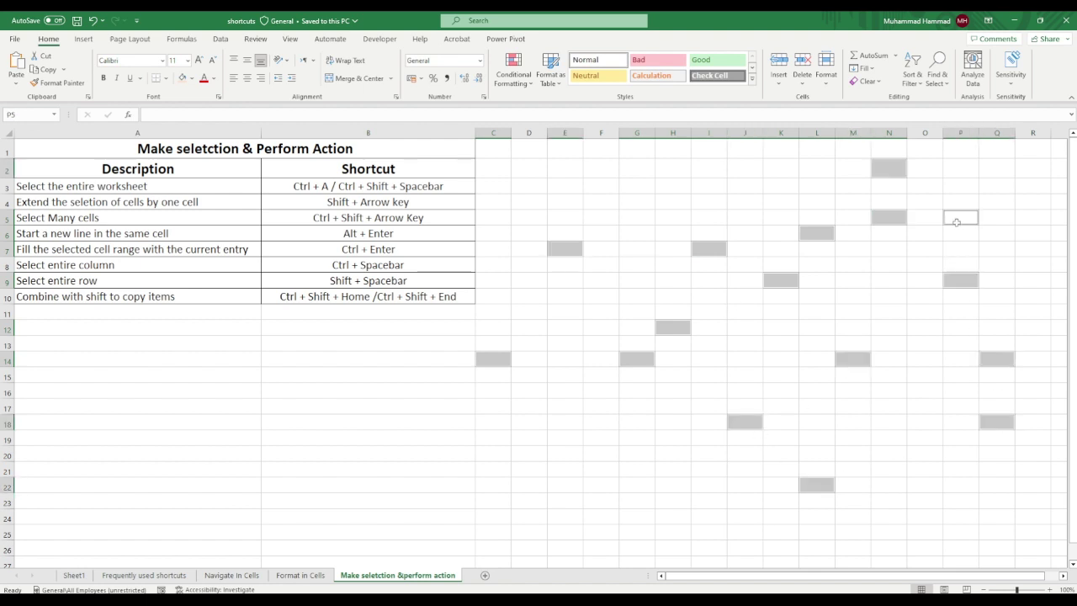
pyautogui.keyDown('ctrl'); pyautogui.click(850, 291); pyautogui.keyUp('ctrl')
pyautogui.keyDown('ctrl'); pyautogui.click(700, 373); pyautogui.keyUp('ctrl')
pyautogui.keyDown('ctrl'); pyautogui.click(555, 425); pyautogui.keyUp('ctrl')
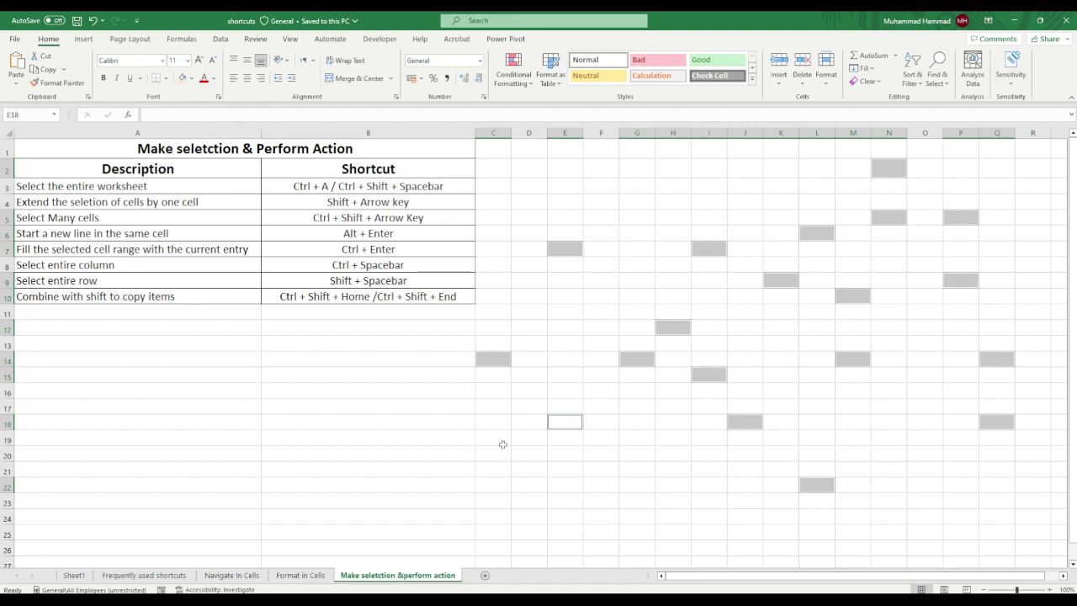
pyautogui.keyDown('ctrl'); pyautogui.click(503, 443); pyautogui.keyUp('ctrl')
pyautogui.keyDown('ctrl'); pyautogui.click(430, 416); pyautogui.keyUp('ctrl')
pyautogui.keyDown('ctrl'); pyautogui.click(526, 321); pyautogui.keyUp('ctrl')
pyautogui.keyDown('ctrl'); pyautogui.click(642, 288); pyautogui.keyUp('ctrl')
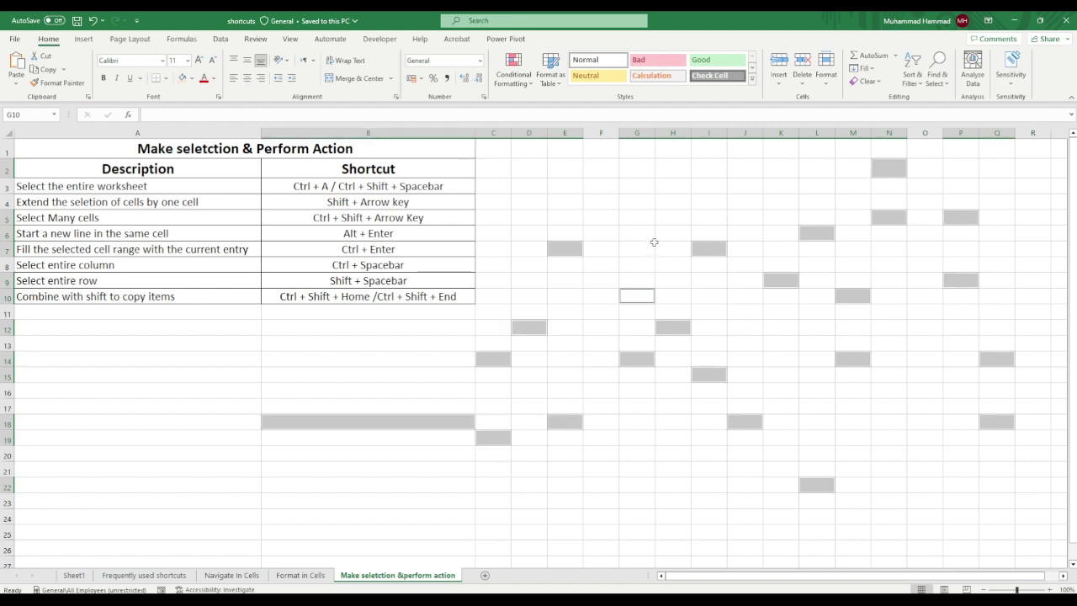
pyautogui.keyDown('ctrl'); pyautogui.click(654, 243); pyautogui.keyUp('ctrl')
pyautogui.keyDown('ctrl'); pyautogui.click(712, 223); pyautogui.keyUp('ctrl')
pyautogui.keyDown('ctrl'); pyautogui.click(758, 227); pyautogui.keyUp('ctrl')
pyautogui.keyDown('ctrl'); pyautogui.click(759, 339); pyautogui.keyUp('ctrl')
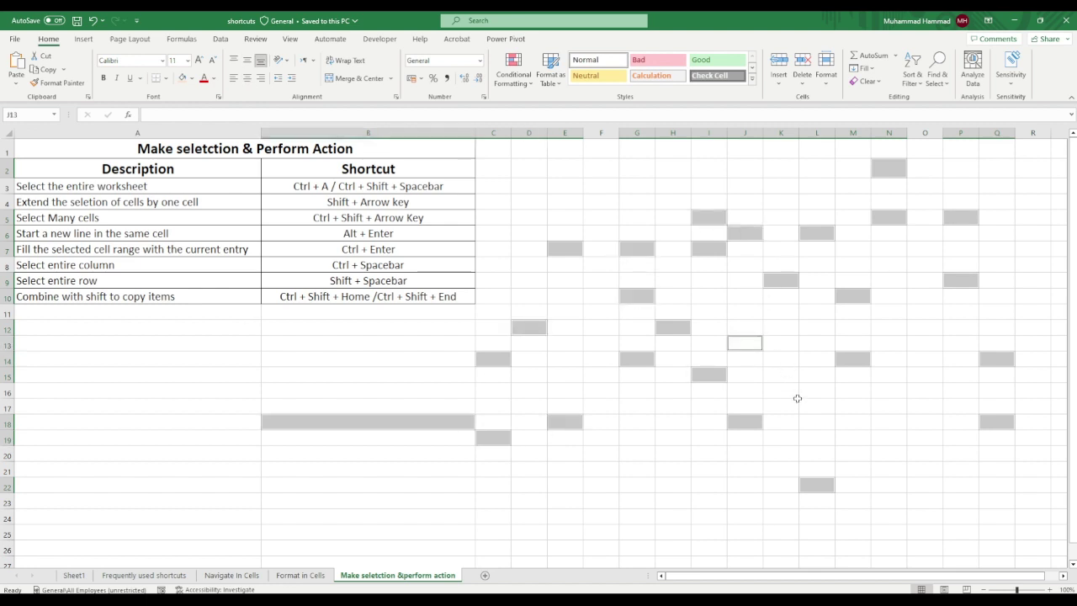
pyautogui.keyDown('ctrl'); pyautogui.click(800, 405); pyautogui.keyUp('ctrl')
pyautogui.keyDown('ctrl'); pyautogui.click(858, 435); pyautogui.keyUp('ctrl')
pyautogui.keyDown('ctrl'); pyautogui.click(886, 469); pyautogui.keyUp('ctrl')
pyautogui.keyDown('ctrl'); pyautogui.click(939, 408); pyautogui.keyUp('ctrl')
pyautogui.keyDown('ctrl'); pyautogui.click(916, 315); pyautogui.keyUp('ctrl')
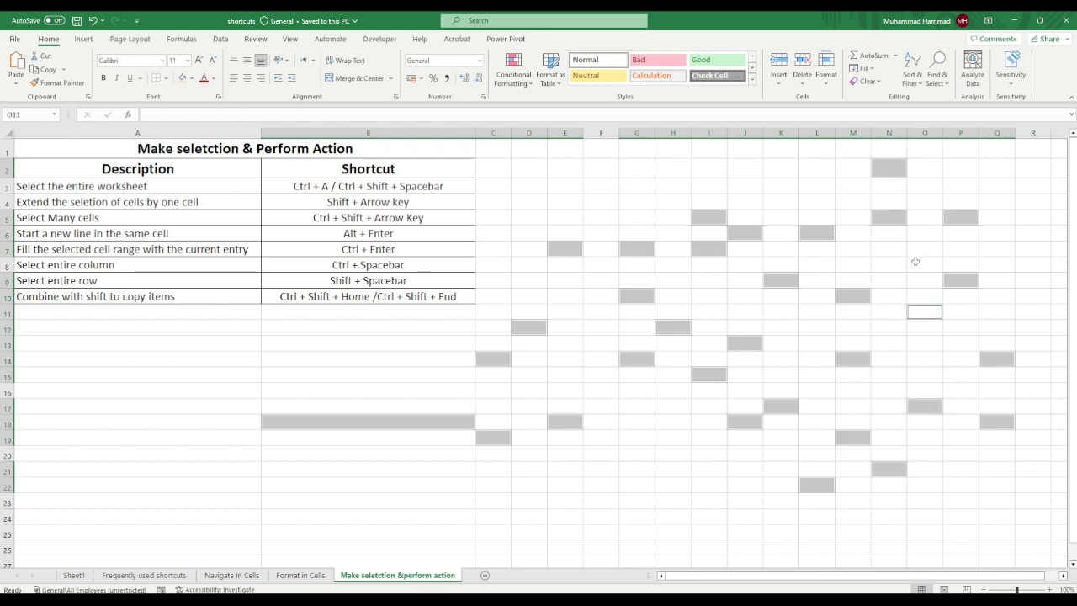
pyautogui.keyDown('ctrl'); pyautogui.click(917, 259); pyautogui.keyUp('ctrl')
pyautogui.keyDown('ctrl'); pyautogui.click(968, 244); pyautogui.keyUp('ctrl')
pyautogui.keyDown('ctrl'); pyautogui.click(1007, 246); pyautogui.keyUp('ctrl')
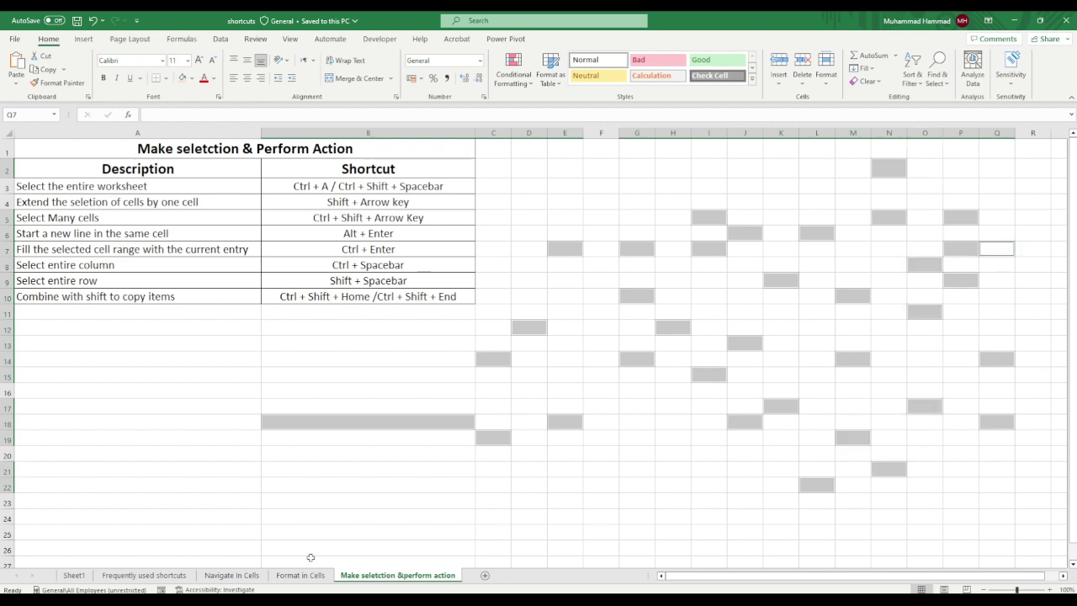
pyautogui.click(637, 485)
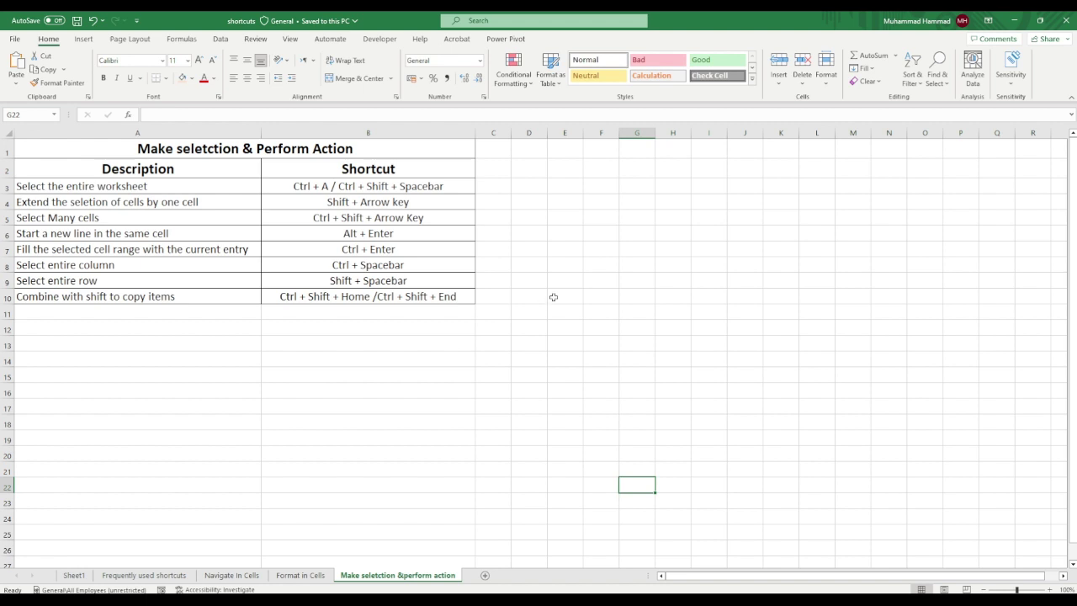
# Enter 'hello world' in cell F14
pyautogui.click(644, 250)
pyautogui.click(603, 361)
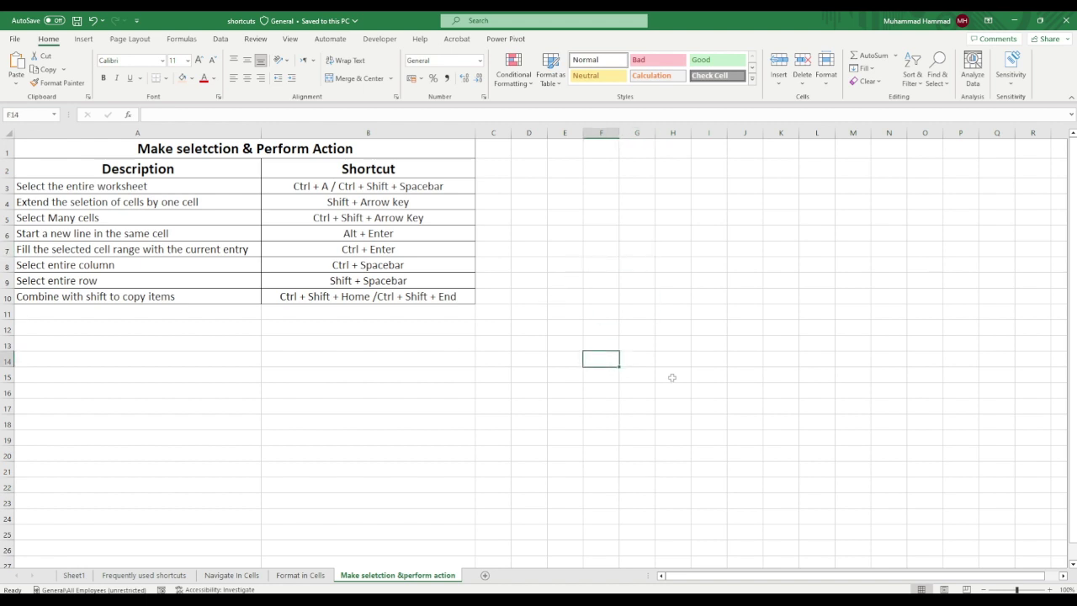
pyautogui.write('hello')
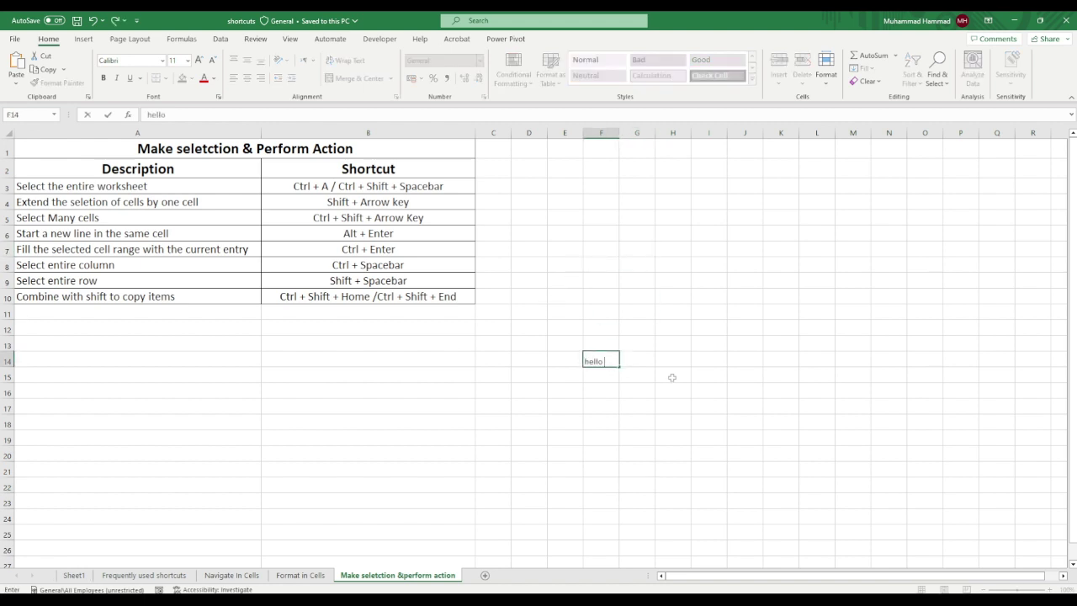
pyautogui.write(' world')
pyautogui.hotkey('ctrl', 'Return')
pyautogui.doubleClick(606, 359)
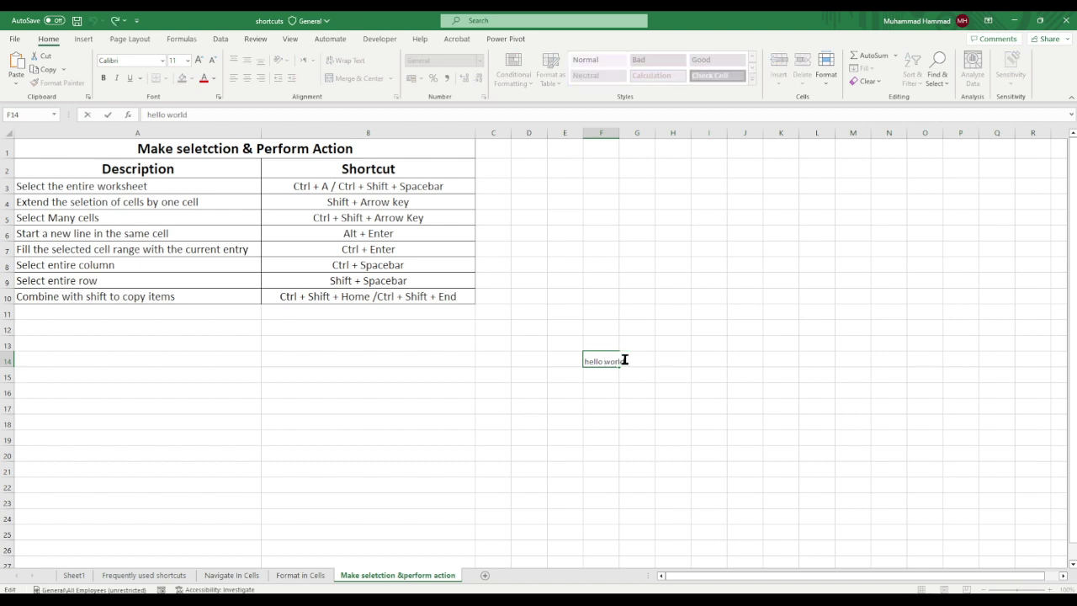
pyautogui.press('Return')
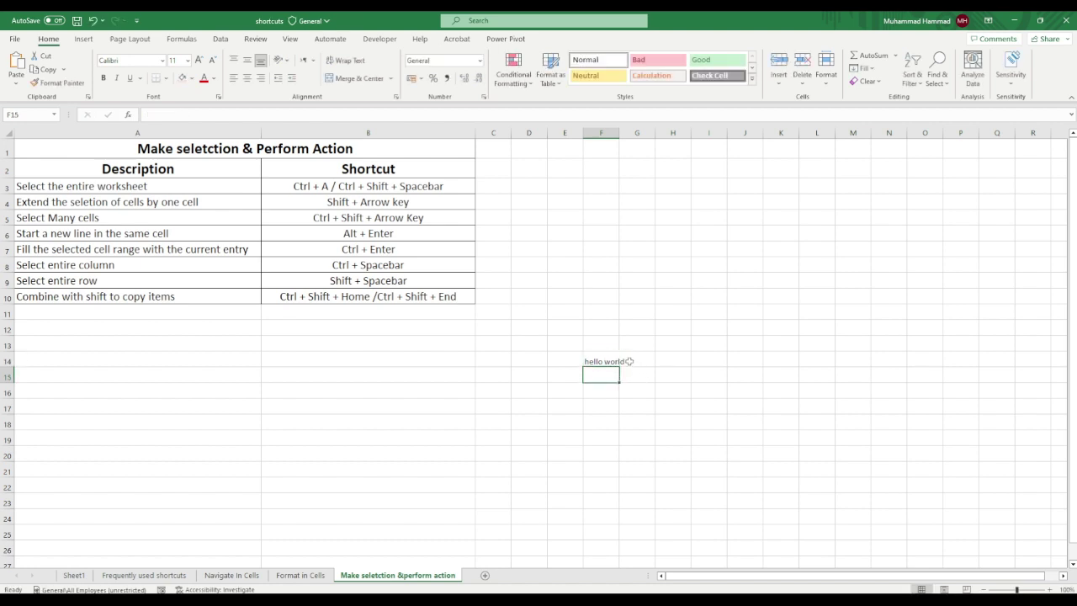
pyautogui.click(598, 359)
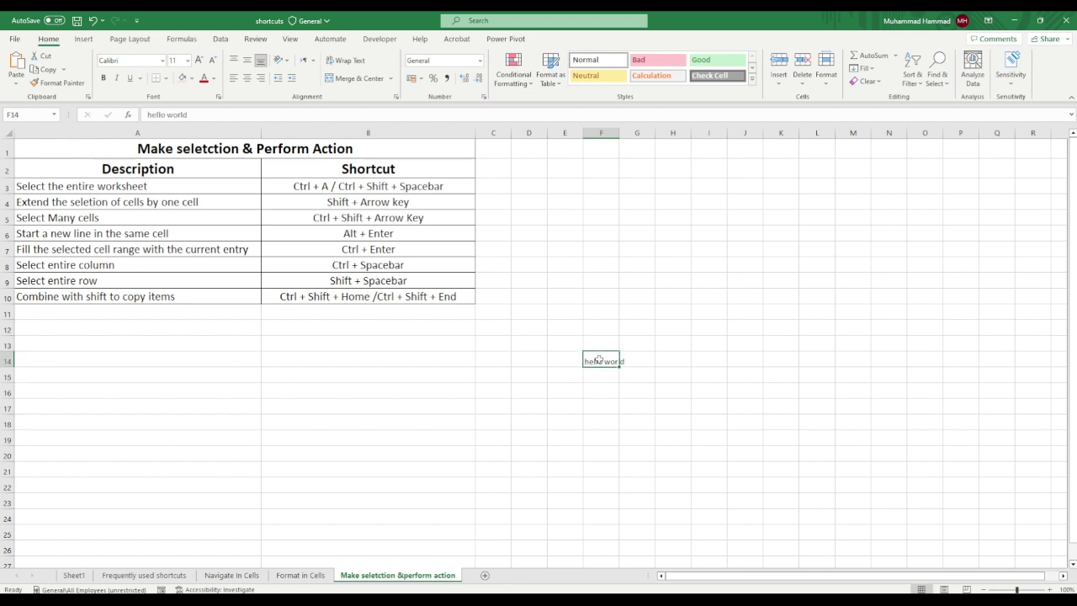
# Add a second line 'how are you?' to F14 and widen column F to fit it
pyautogui.doubleClick(599, 358)
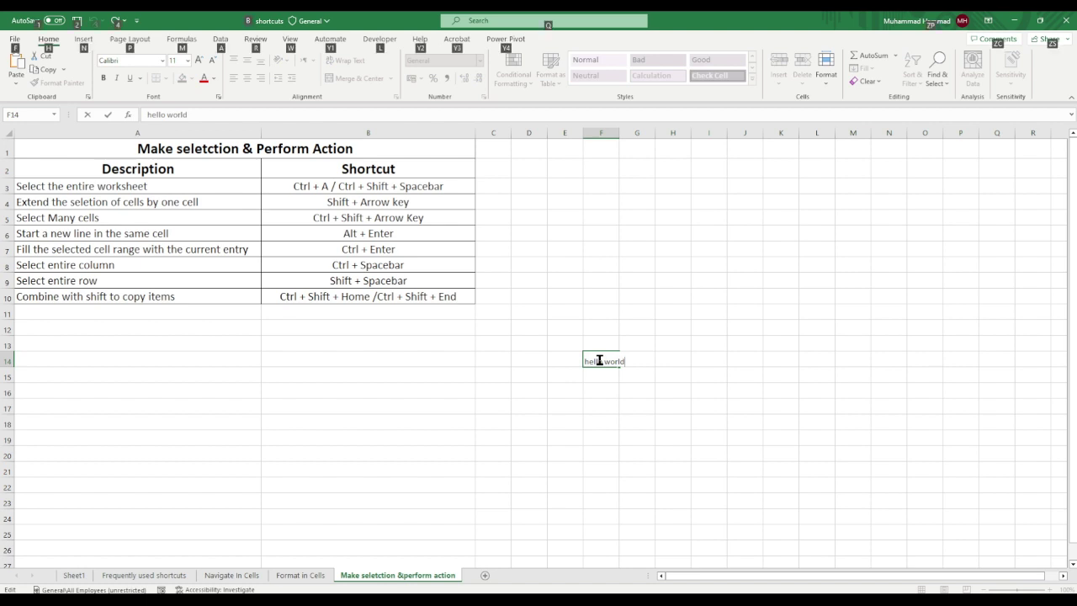
pyautogui.hotkey('alt', 'Return')
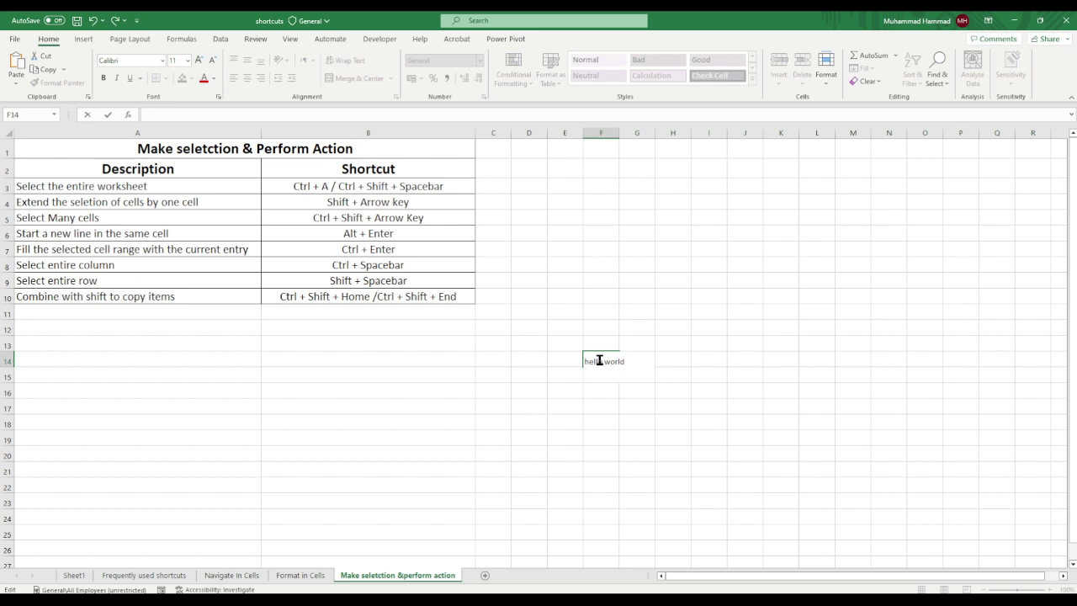
pyautogui.write('how ar')
pyautogui.write('e you?')
pyautogui.press('Return')
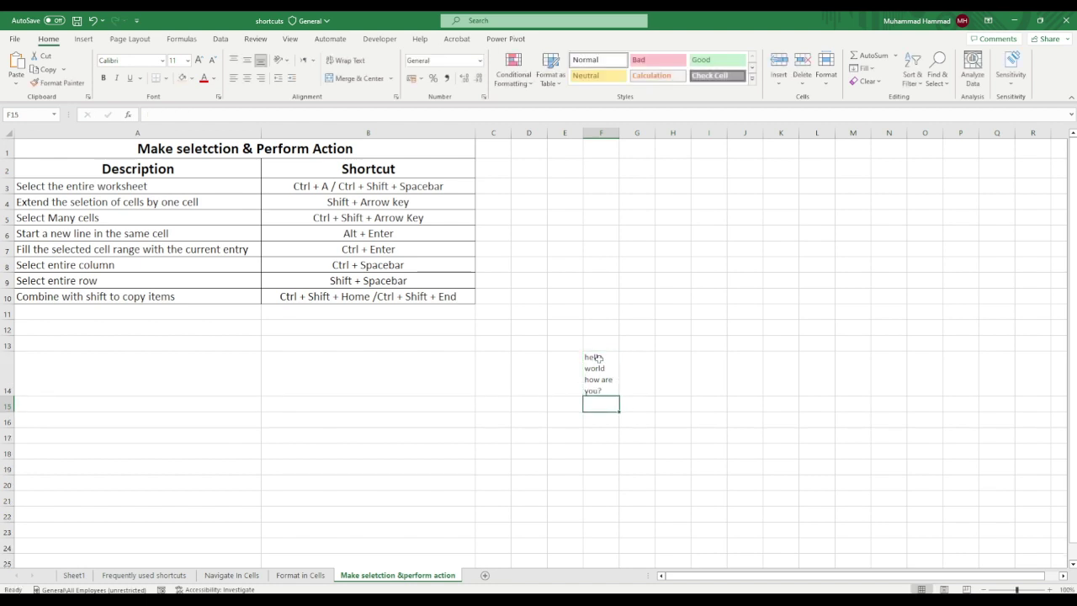
pyautogui.doubleClick(620, 133)
pyautogui.moveTo(614, 133); pyautogui.dragTo(673, 135)
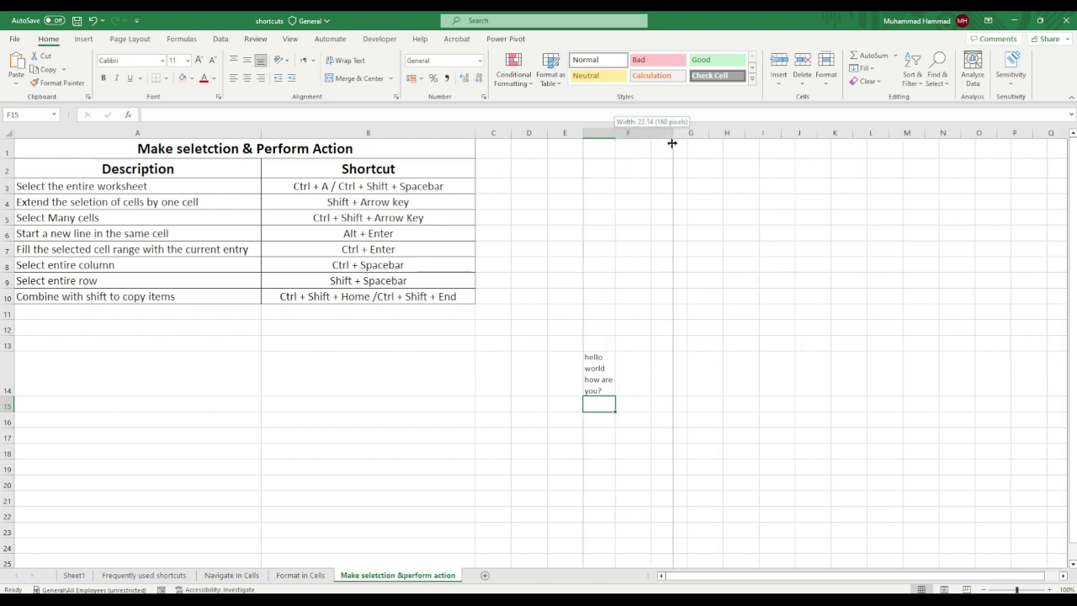
# Clear the two-line entry from cell F14
pyautogui.click(675, 454)
pyautogui.click(615, 389)
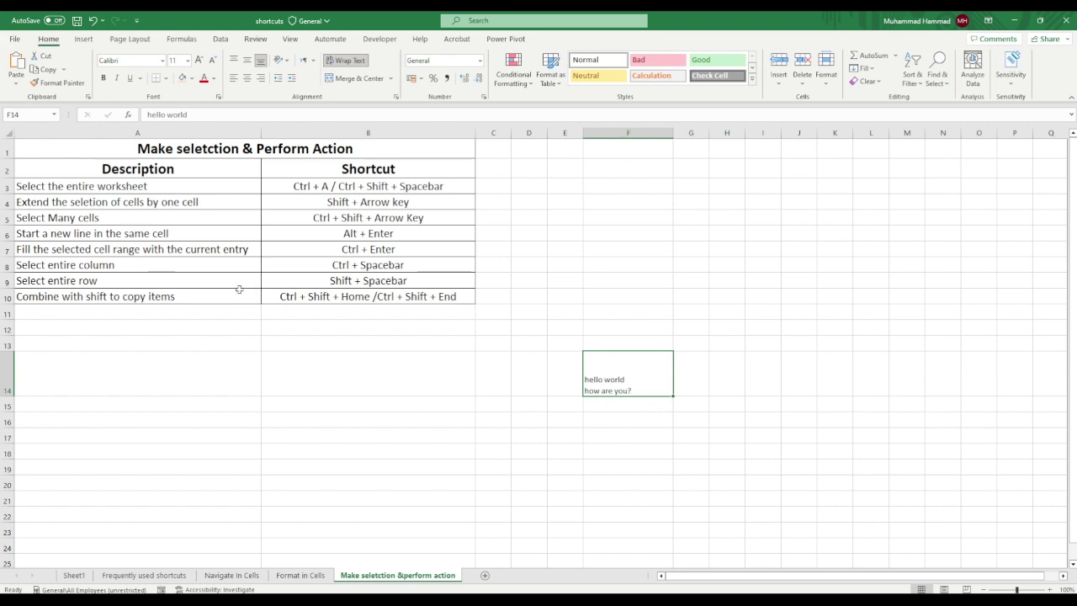
pyautogui.hotkey('ctrl', 'z')
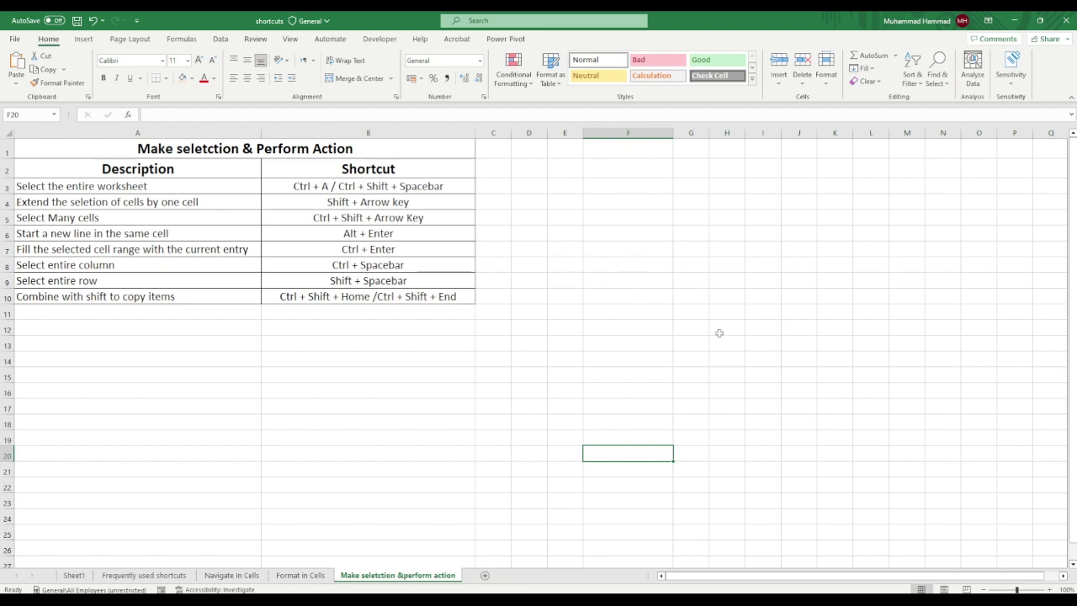
# Fill all seven cells G11:M11 with 9999 in one Ctrl+Enter entry
pyautogui.moveTo(697, 313); pyautogui.dragTo(913, 316)
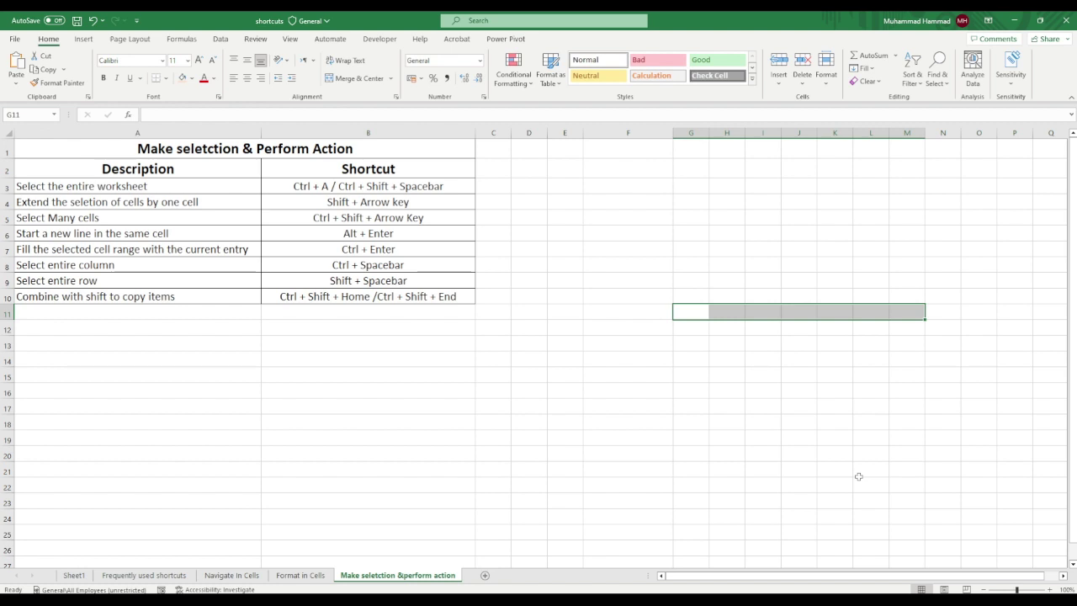
pyautogui.write('99')
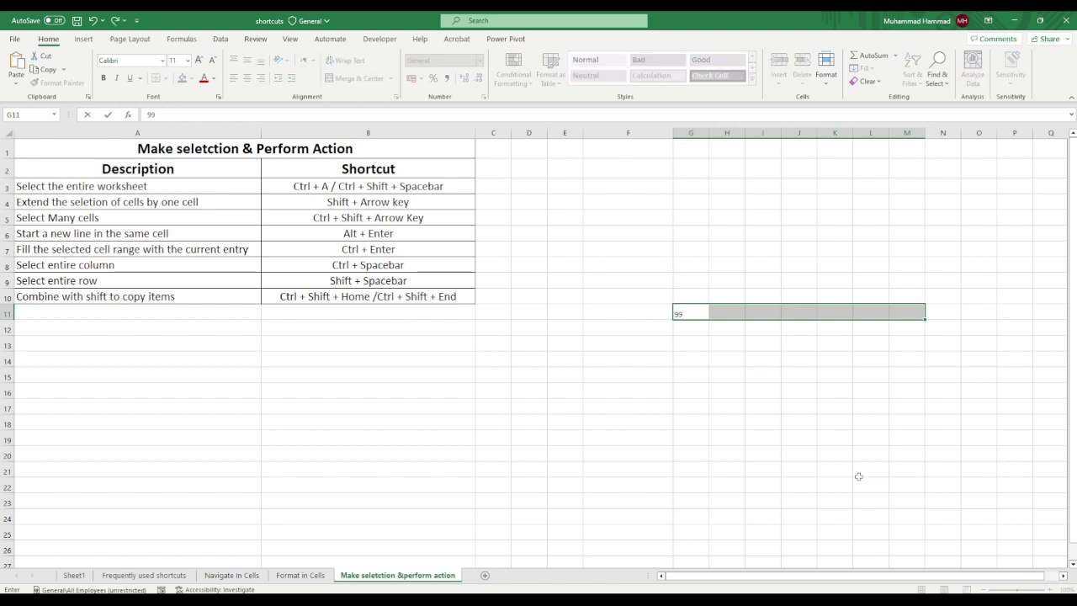
pyautogui.write('9')
pyautogui.hotkey('ctrl', 'Return')
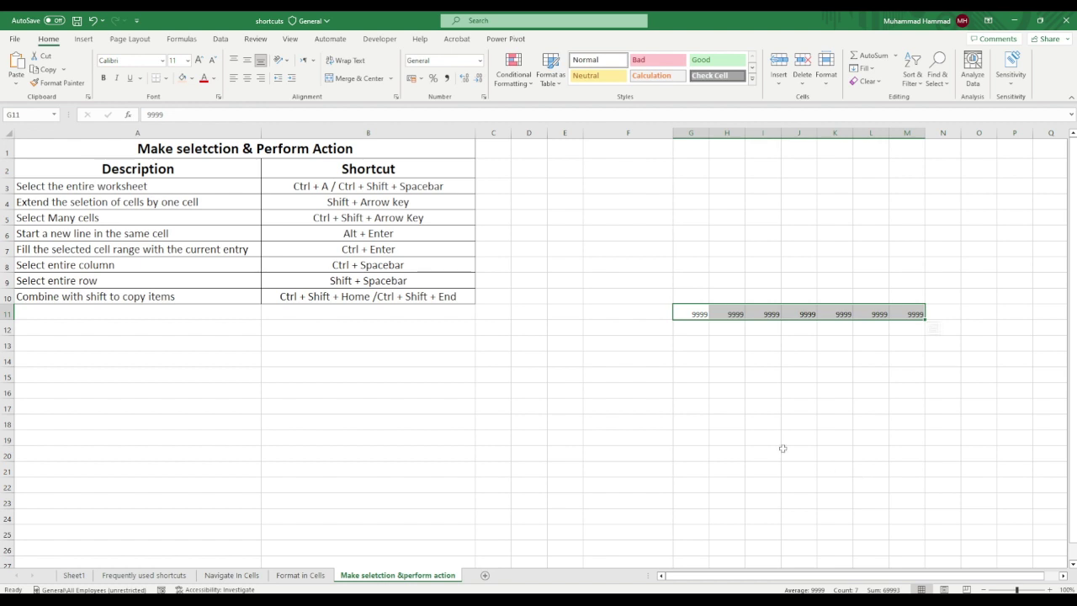
pyautogui.click(627, 186)
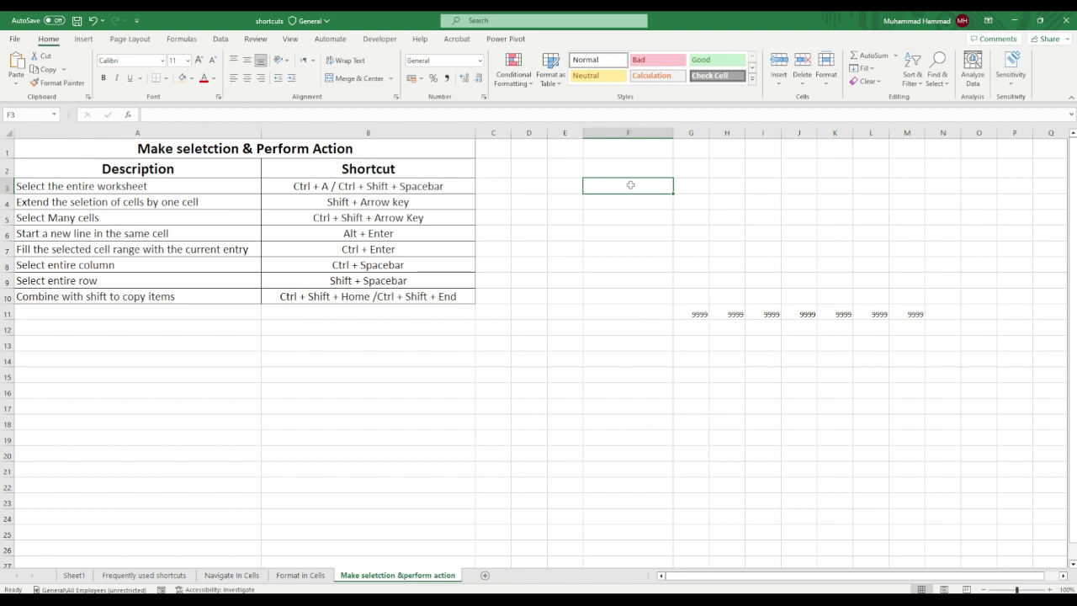
# Select column F with Ctrl+Space, row 8 with Shift+Space, then the table with Ctrl+Shift+Home
pyautogui.hotkey('ctrl', 'space')
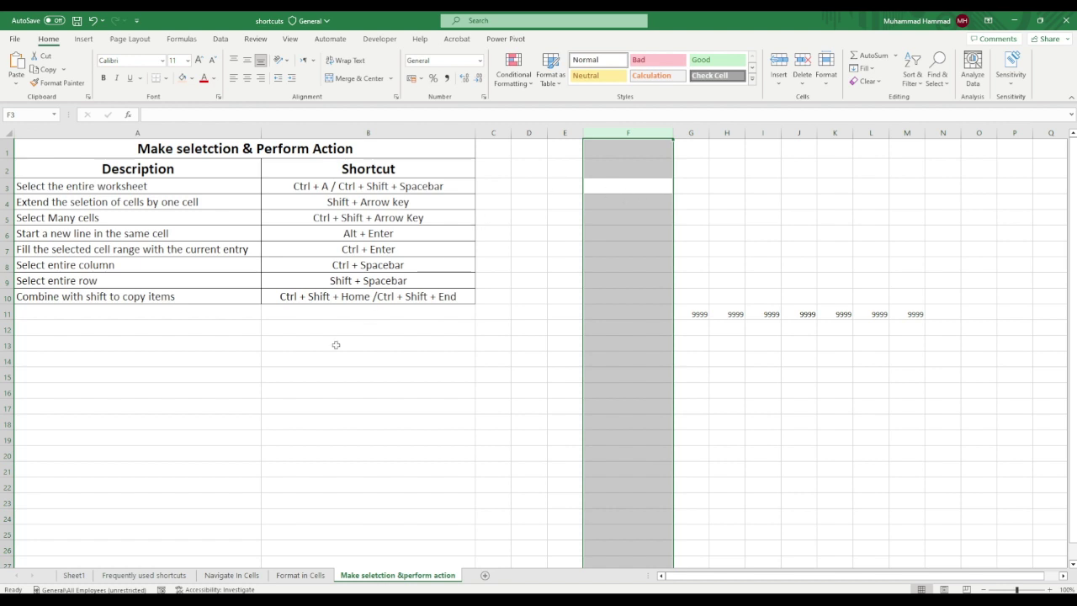
pyautogui.click(685, 266)
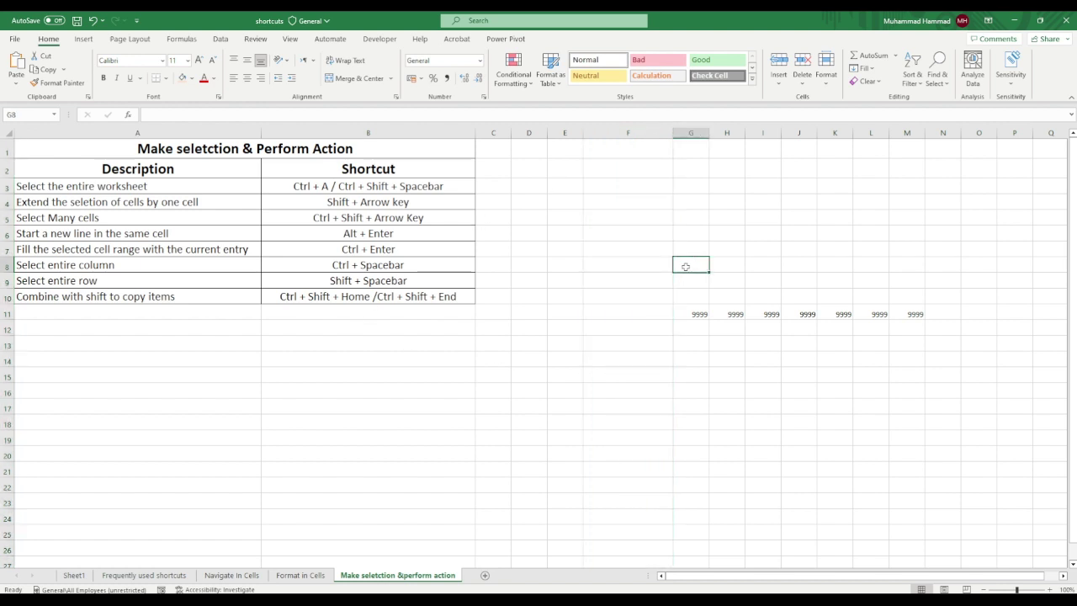
pyautogui.hotkey('shift', 'space')
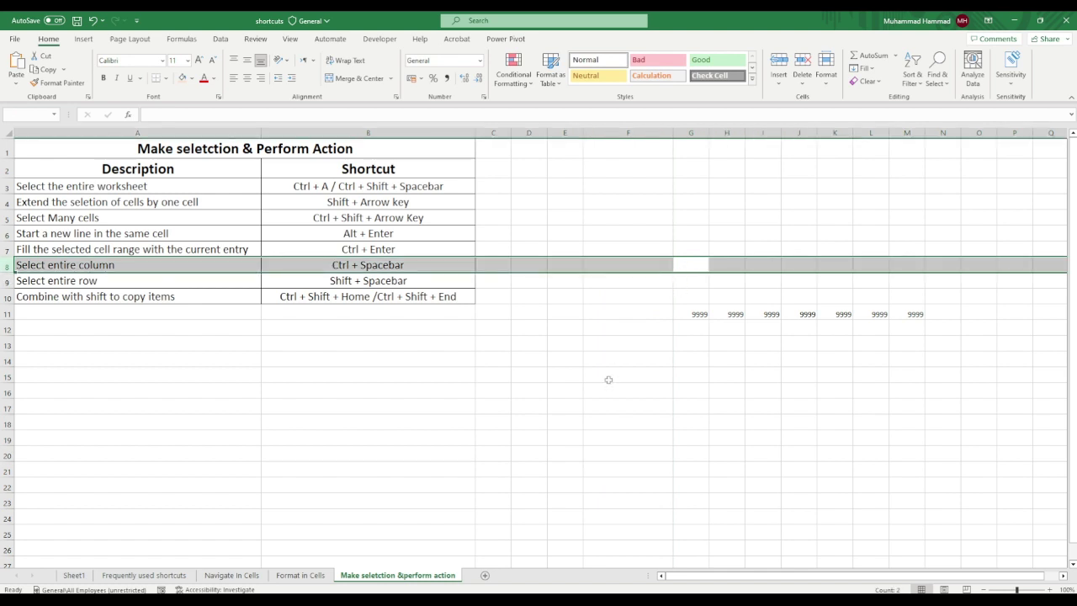
pyautogui.click(593, 438)
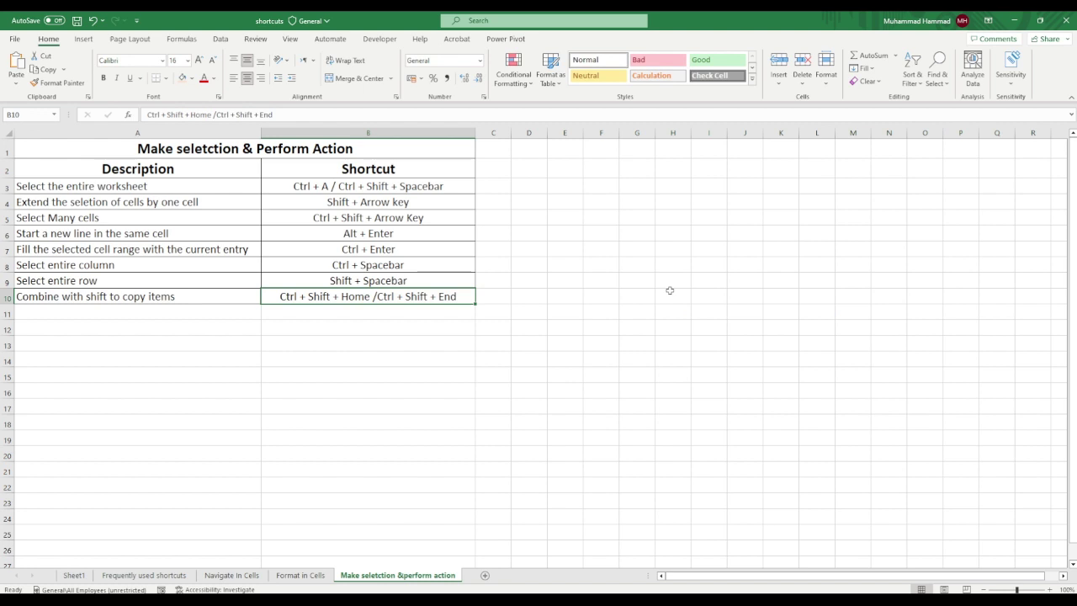
pyautogui.hotkey('ctrl', 'shift', 'Home')
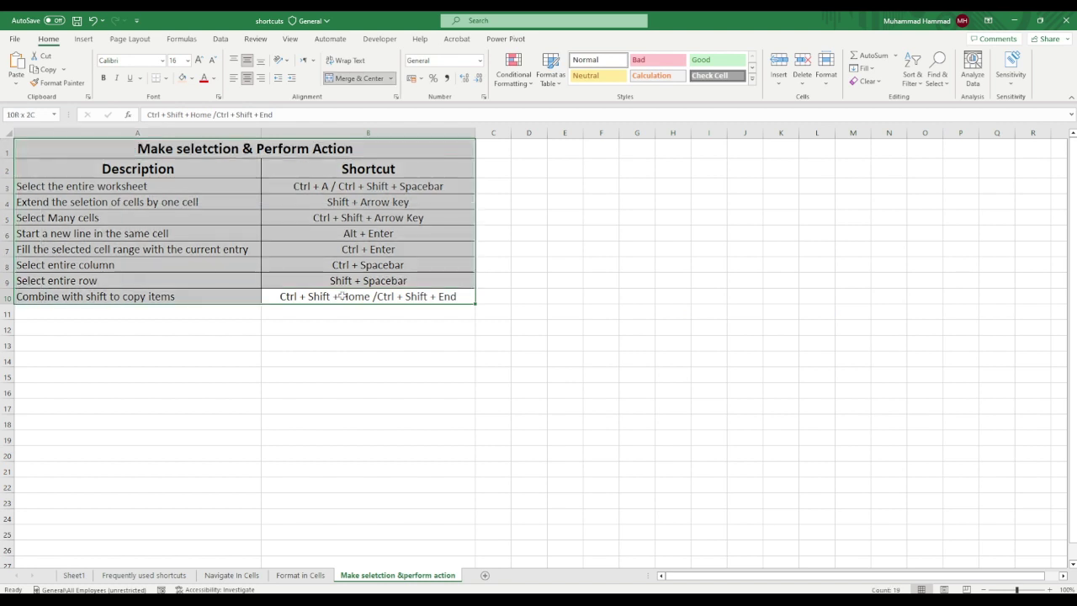